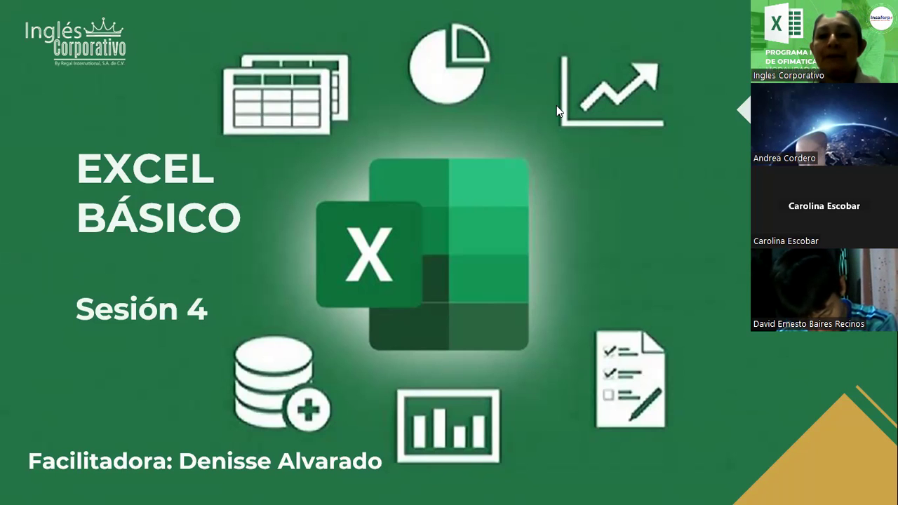
# Advance the slideshow from the Excel Básico Sesión 4 title slide to the Objetivo slide.
pyautogui.click(571, 224)
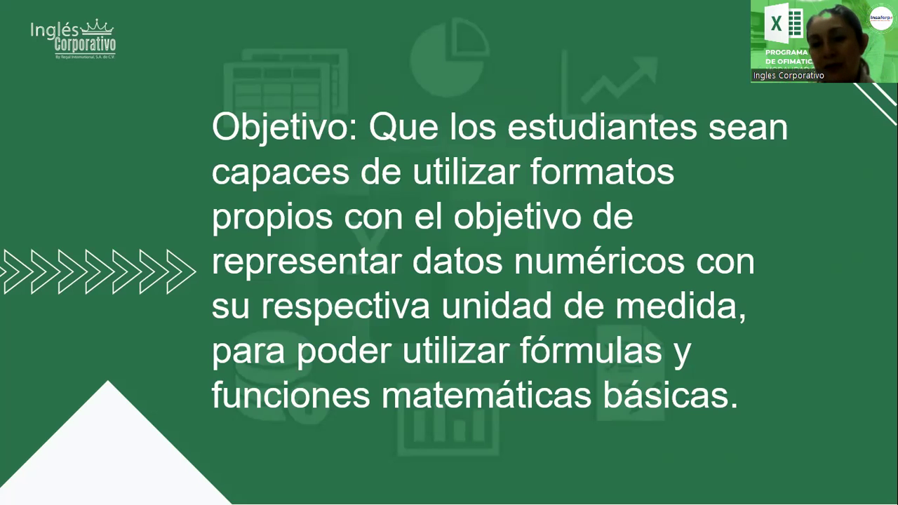
# Move from the Objetivo slide to the Formato de celdas slide with the dialog screenshot.
pyautogui.click(521, 312)
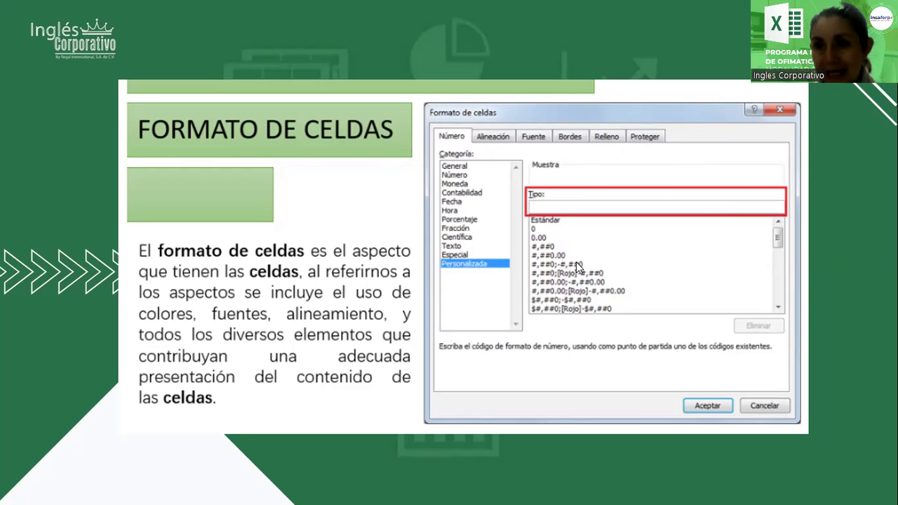
# Step through the cell-format category list to reach the Formato de número slide.
pyautogui.click(359, 205)
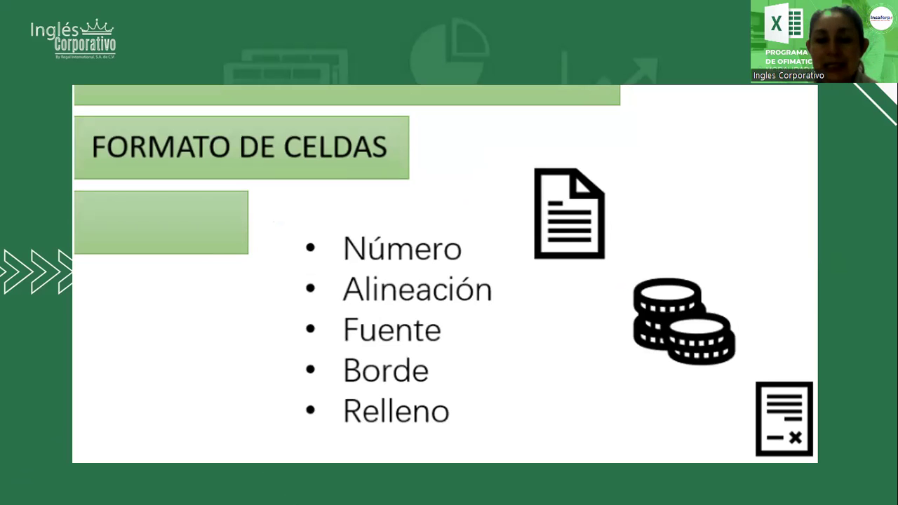
pyautogui.click(636, 271)
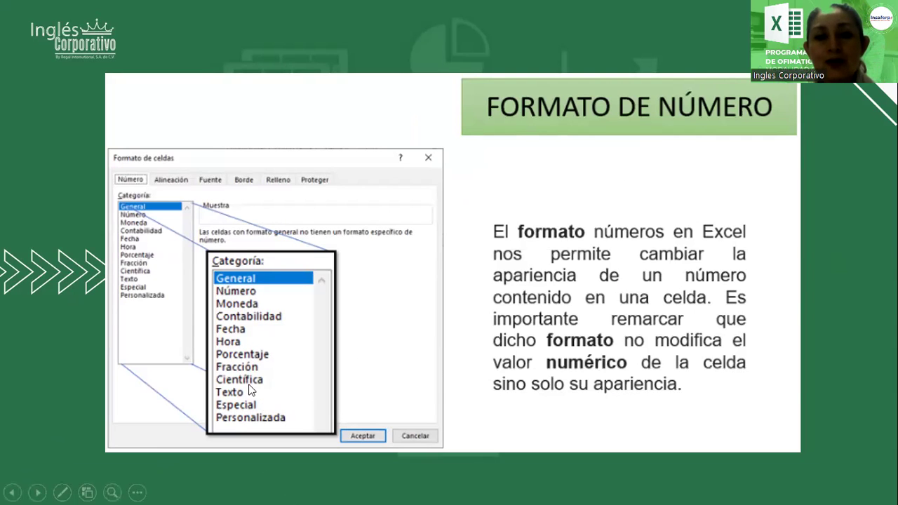
# Show the 1.4 Laboratorio 1 quiz slide, then run to the end and leave the slideshow.
pyautogui.click(491, 277)
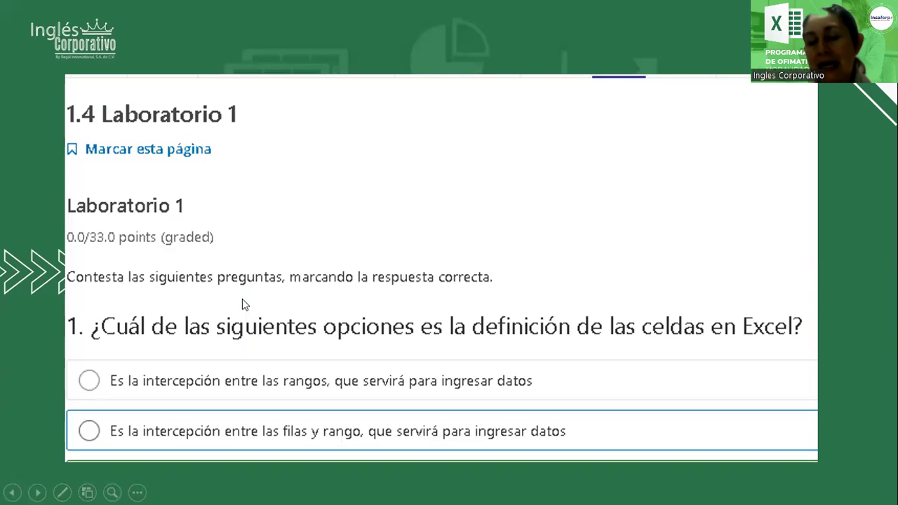
pyautogui.click(374, 202)
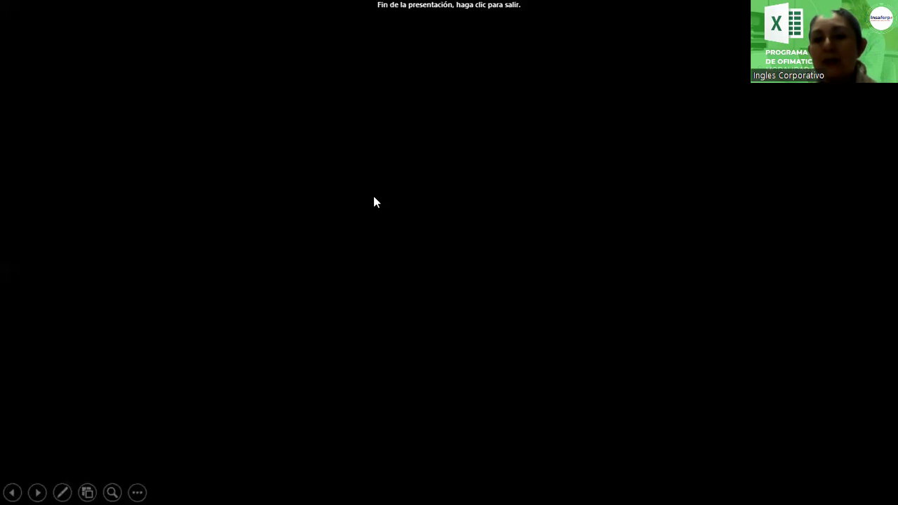
pyautogui.click(373, 197)
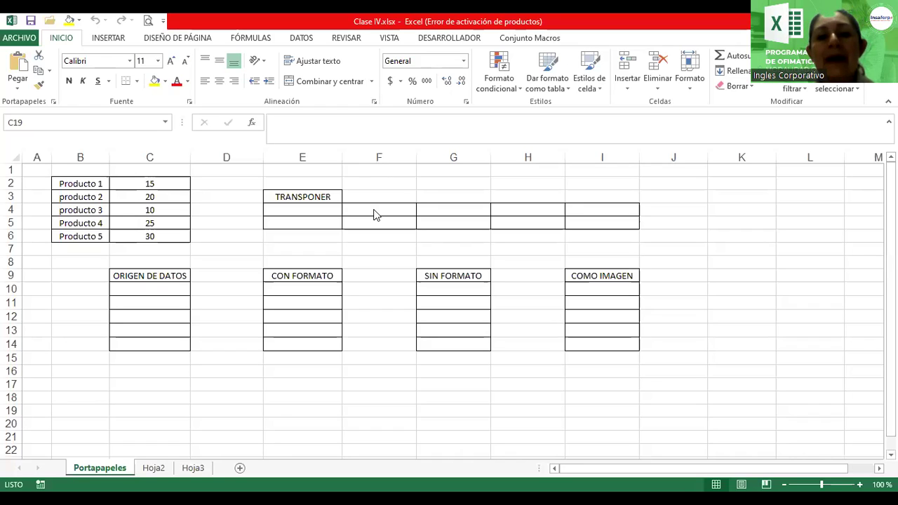
# Switch Clase IV.xlsx to sheet Hoja2 with the GASTOS and INGRESOS MENSUALES tables.
pyautogui.click(153, 468)
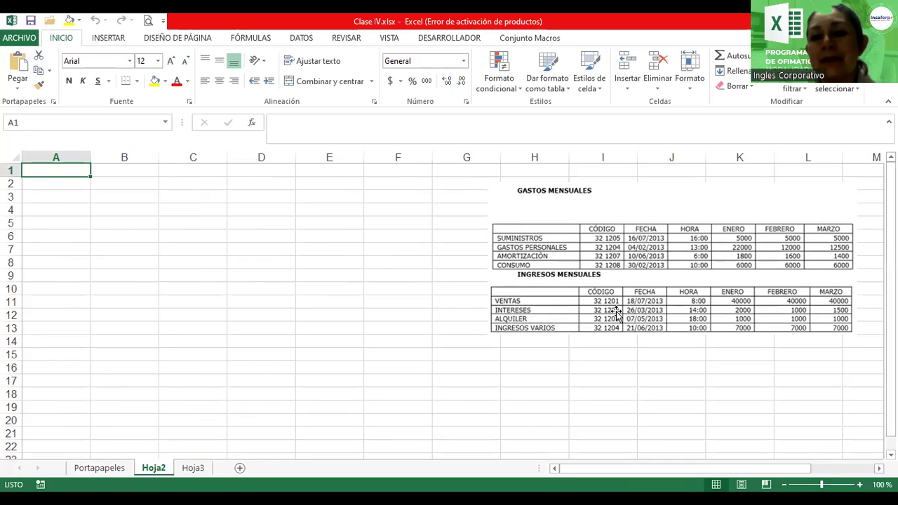
# Shift the tables picture left, select cell A2 and zoom the sheet to 130%.
pyautogui.moveTo(612, 313); pyautogui.dragTo(561, 316)
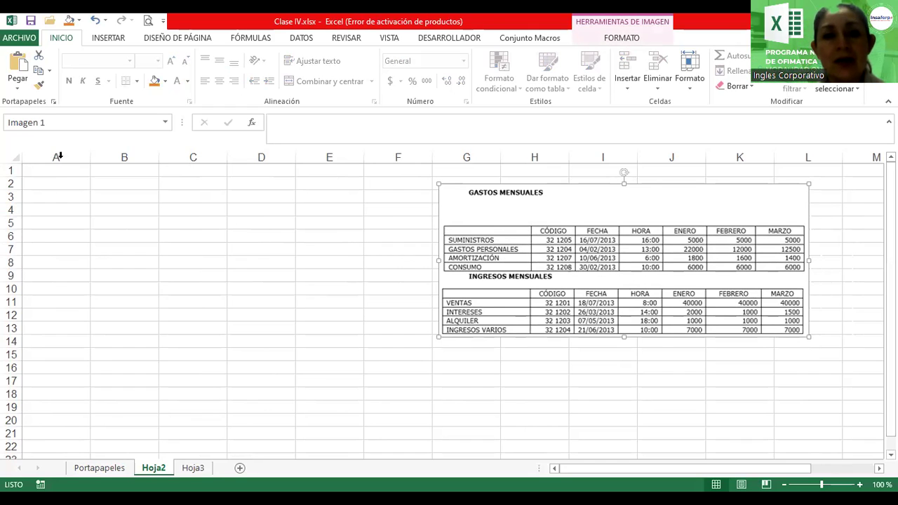
pyautogui.click(64, 182)
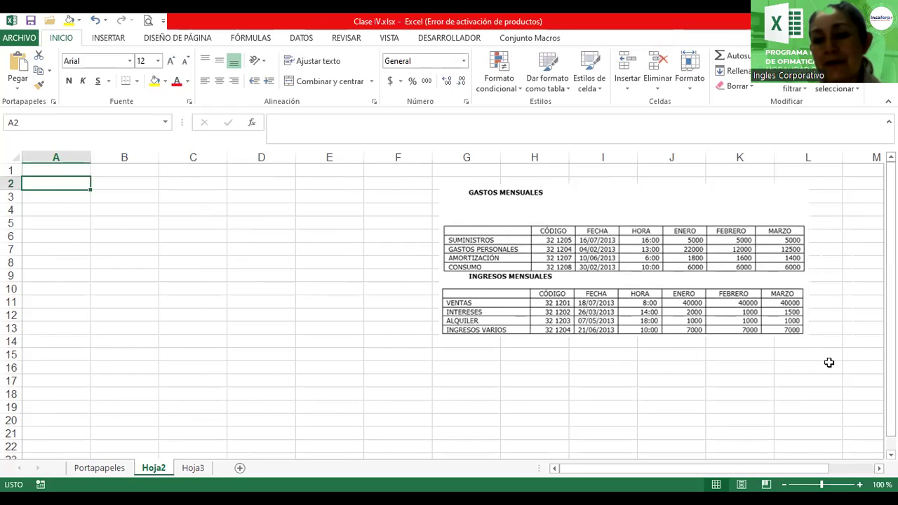
pyautogui.keyDown('ctrl'); pyautogui.scroll(2, 826, 384); pyautogui.keyUp('ctrl')
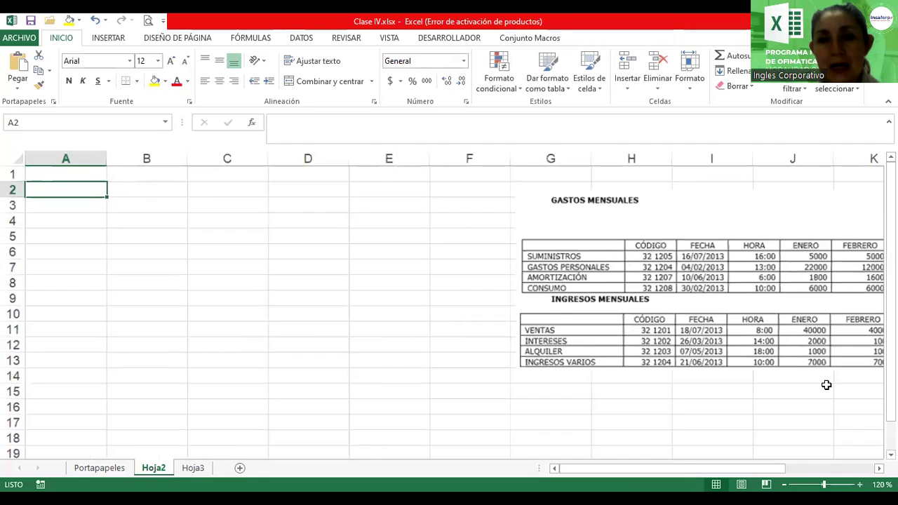
# Type the title Gastos Mensuales in A2 and SUMINISTROS in A5.
pyautogui.write('Gastos Men')
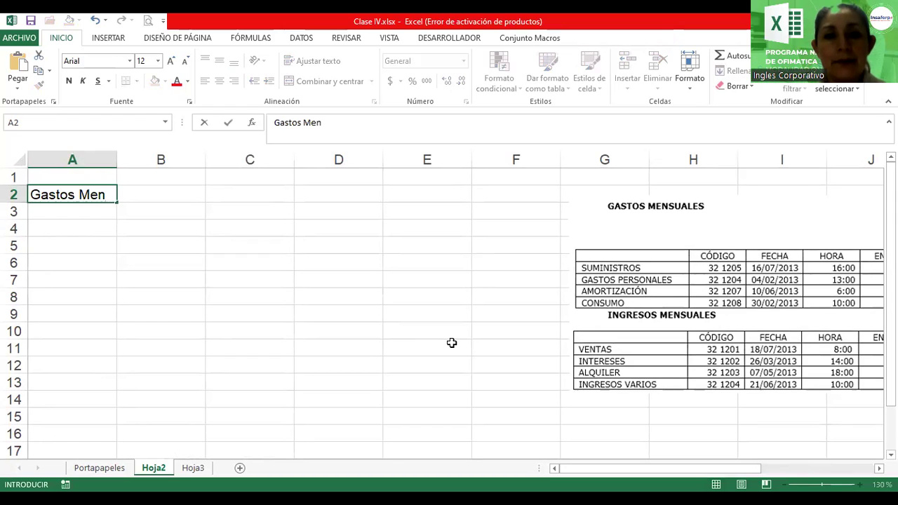
pyautogui.write('suales')
pyautogui.press('Return')
pyautogui.press('Return')
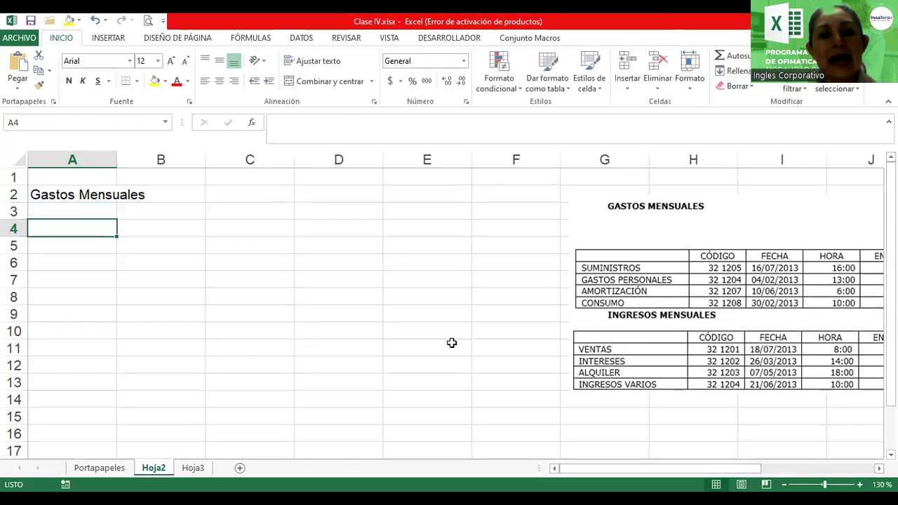
pyautogui.press('Return')
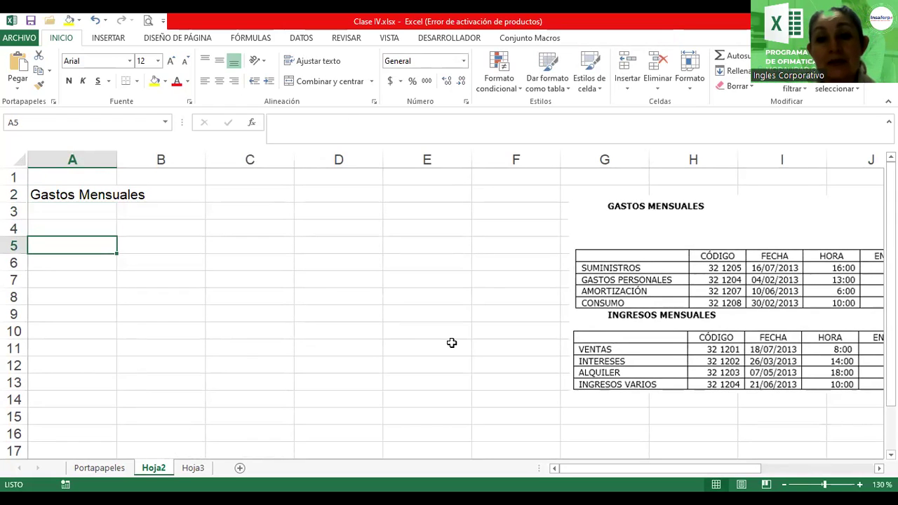
pyautogui.write('SUMINISTROS')
# Enter GASTOS PERSONALES, AMORTIZACIÓN and CONSUMO in A6:A8, then select A6.
pyautogui.press('Return')
pyautogui.write('GASTROS P')
pyautogui.press('BackSpace')
pyautogui.press('BackSpace')
pyautogui.press('BackSpace')
pyautogui.press('BackSpace')
pyautogui.press('BackSpace')
pyautogui.write('OS PERSONALES')
pyautogui.press('Return')
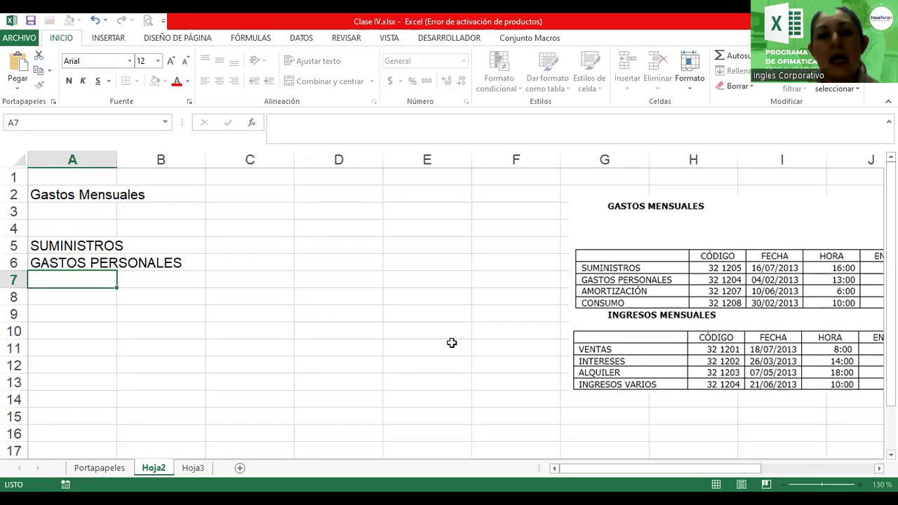
pyautogui.write('AMORTIA')
pyautogui.press('BackSpace')
pyautogui.write('ZACIÓN')
pyautogui.press('Return')
pyautogui.write('CONSUMO')
pyautogui.press('Return')
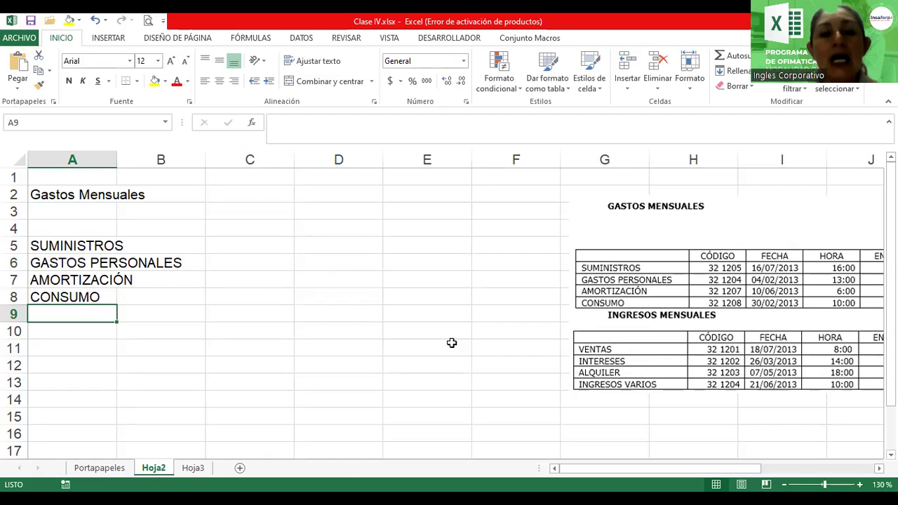
pyautogui.click(65, 261)
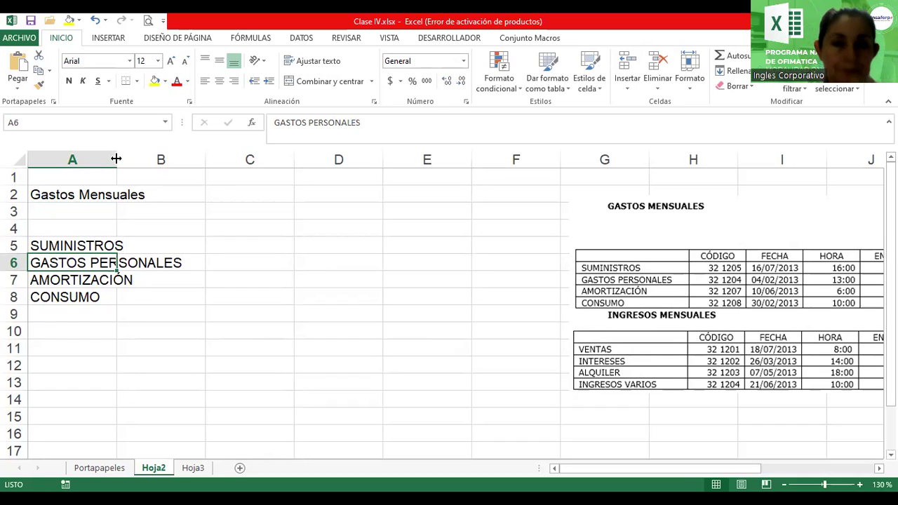
# Widen column A to fit GASTOS PERSONALES and move the tables picture down beside rows 8–17.
pyautogui.moveTo(117, 159); pyautogui.dragTo(186, 164)
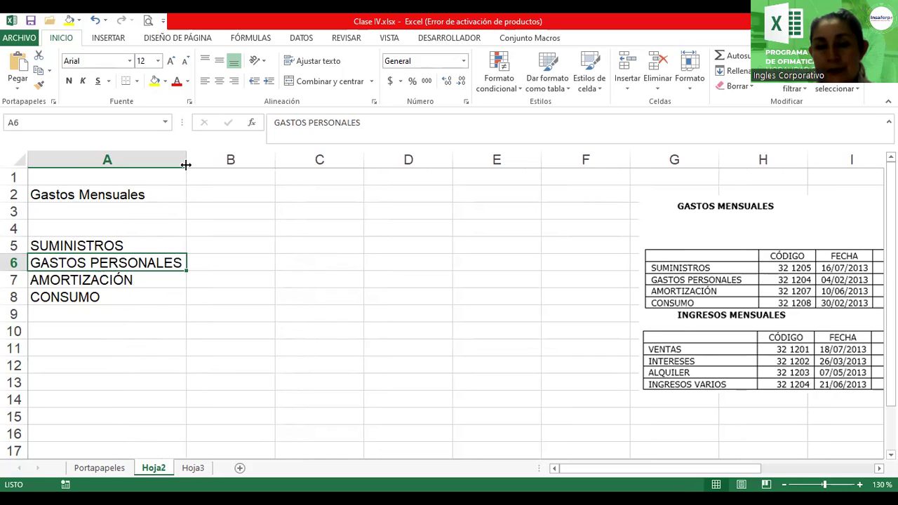
pyautogui.moveTo(691, 330)
pyautogui.mouseDown()
pyautogui.moveTo(581, 342)
pyautogui.moveTo(411, 427)
pyautogui.mouseUp()
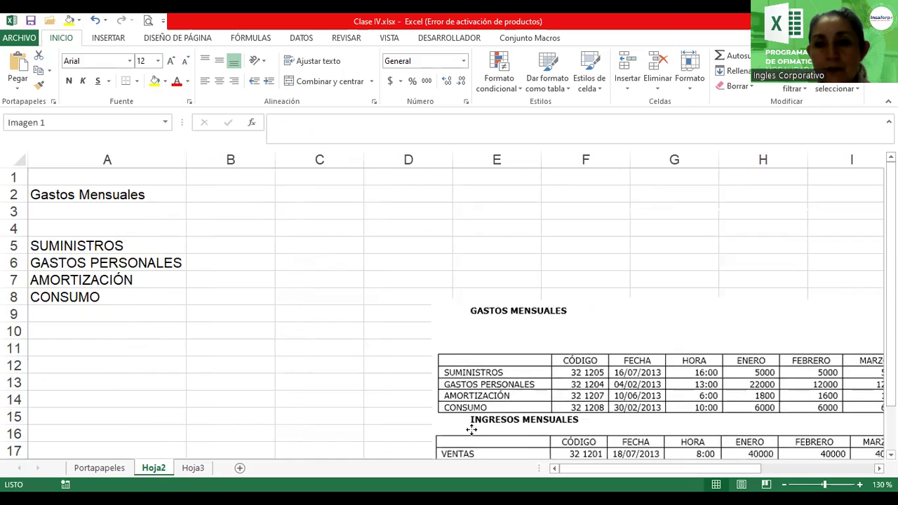
# Enter the headers CÓDIGO, FECHA, HORA and ENERO across B4:E4.
pyautogui.click(236, 221)
pyautogui.write('CÓDIGO')
pyautogui.press('Tab')
pyautogui.write('FECHA')
pyautogui.press('Tab')
pyautogui.write('HORA')
pyautogui.press('Tab')
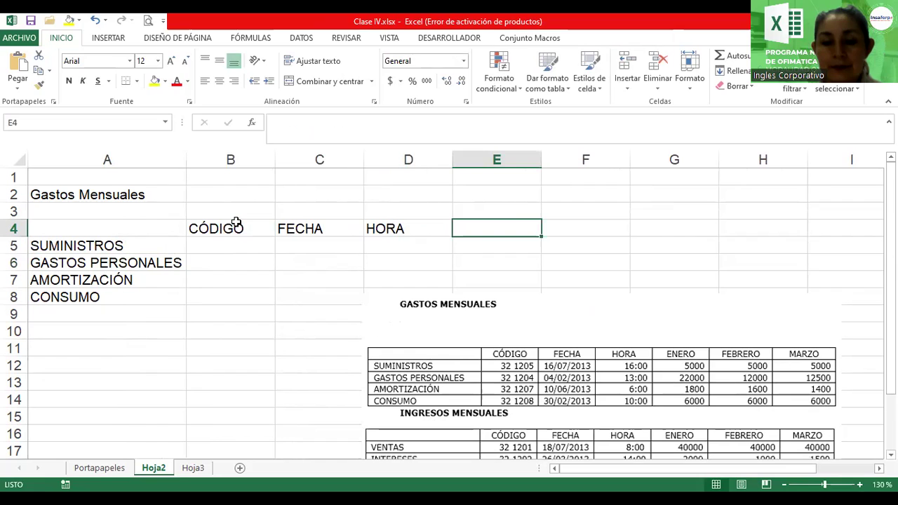
pyautogui.write('ENERO')
pyautogui.press('Return')
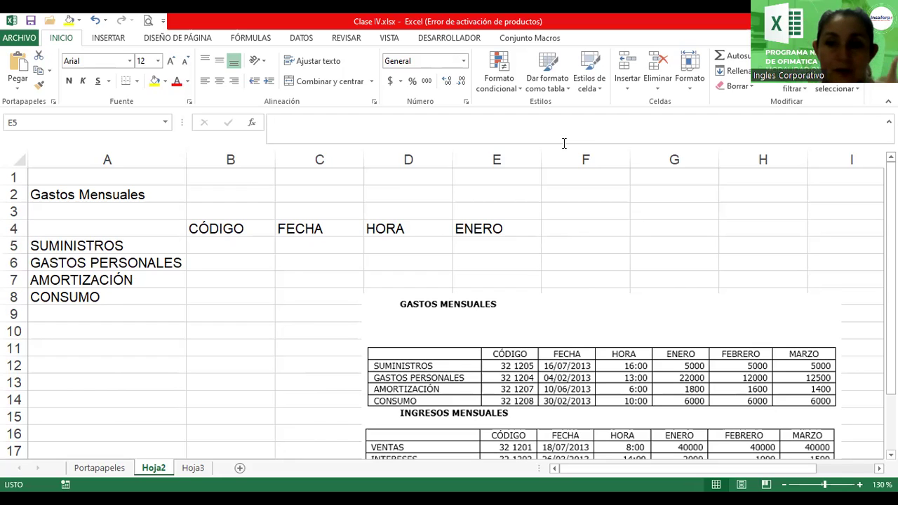
pyautogui.click(484, 229)
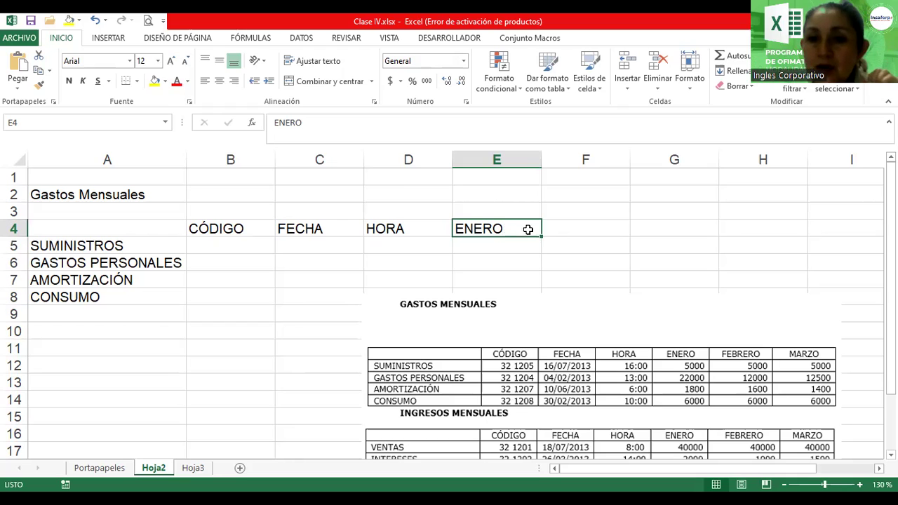
# Autofill FEBRERO and MARZO into F4:G4 from ENERO, then select B5 for the codes.
pyautogui.moveTo(542, 237); pyautogui.dragTo(605, 235)
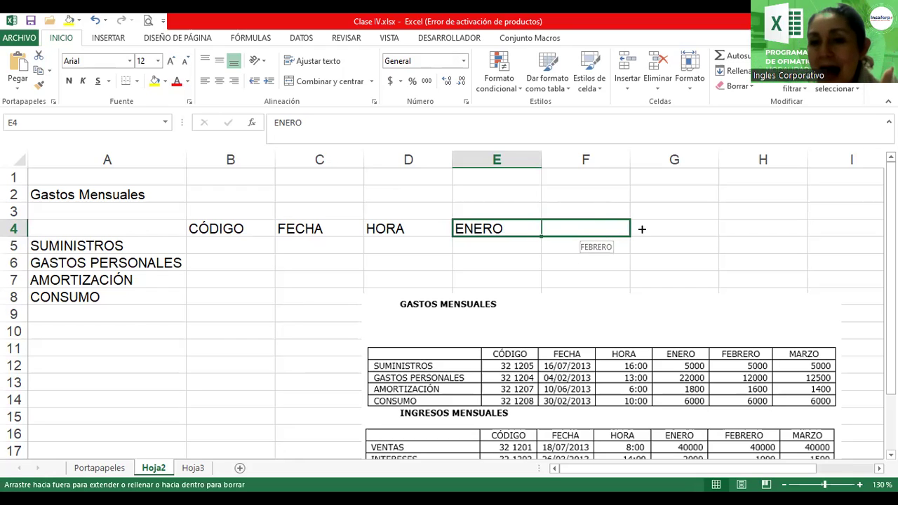
pyautogui.moveTo(604, 236); pyautogui.dragTo(689, 234)
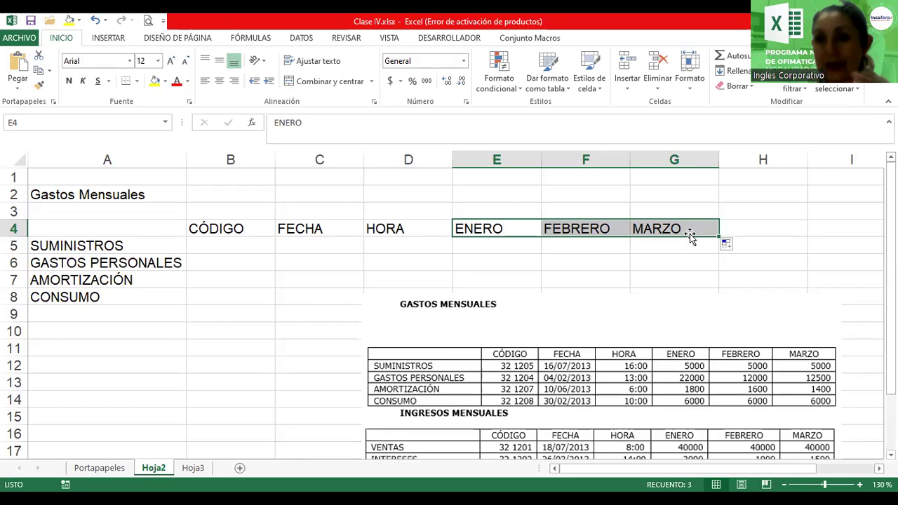
pyautogui.hotkey('ctrl', 'z')
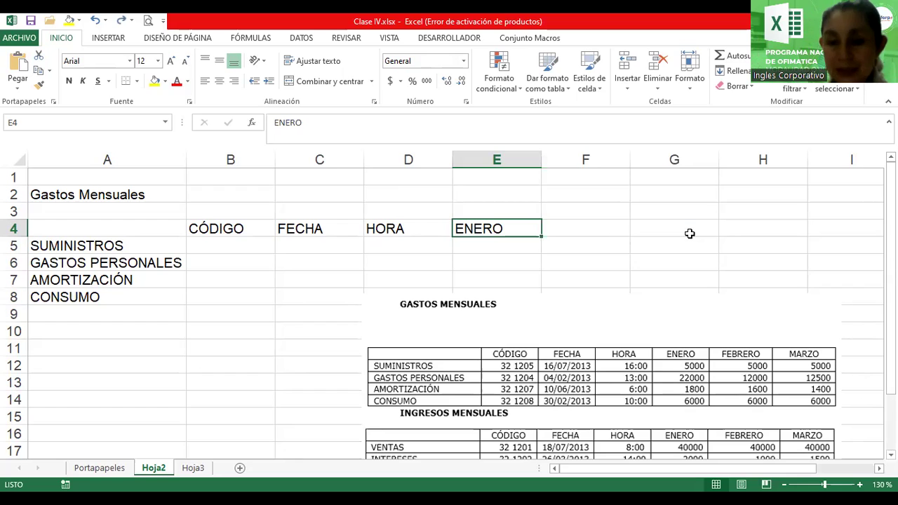
pyautogui.click(591, 262)
pyautogui.click(475, 226)
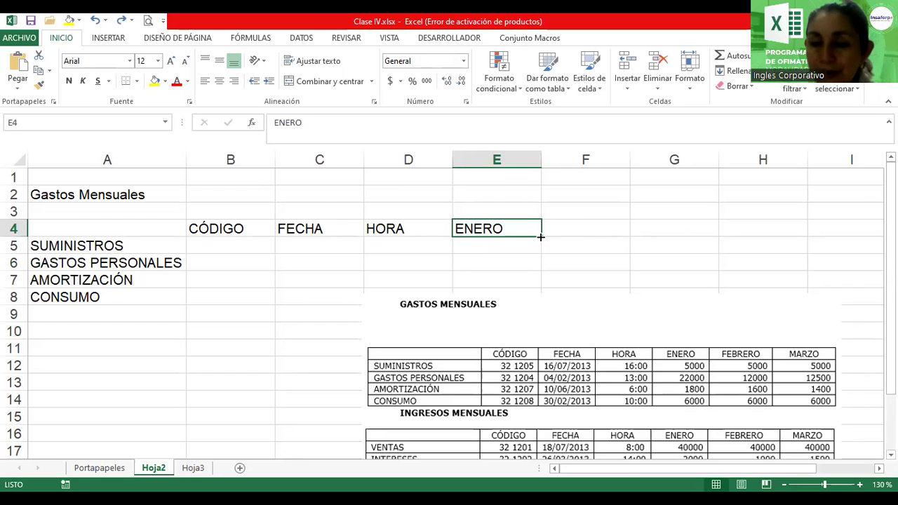
pyautogui.moveTo(540, 237); pyautogui.dragTo(540, 237)
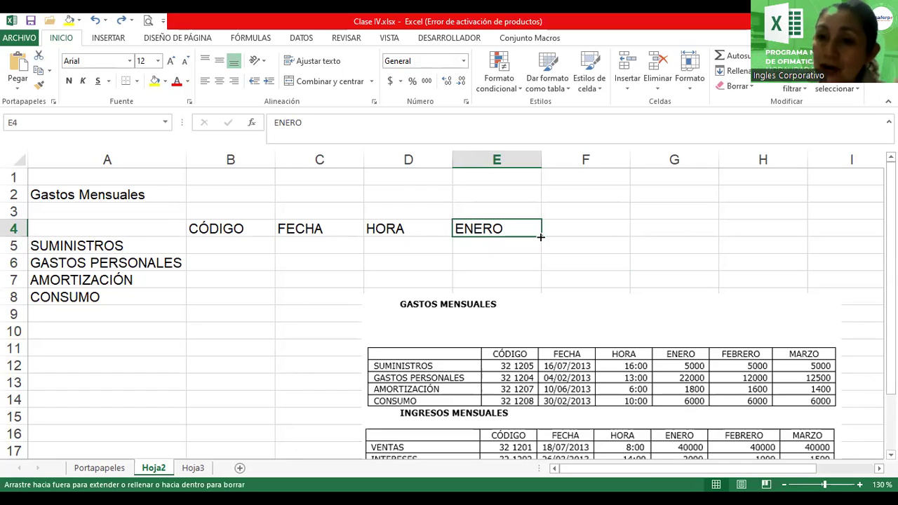
pyautogui.moveTo(540, 237); pyautogui.dragTo(680, 230)
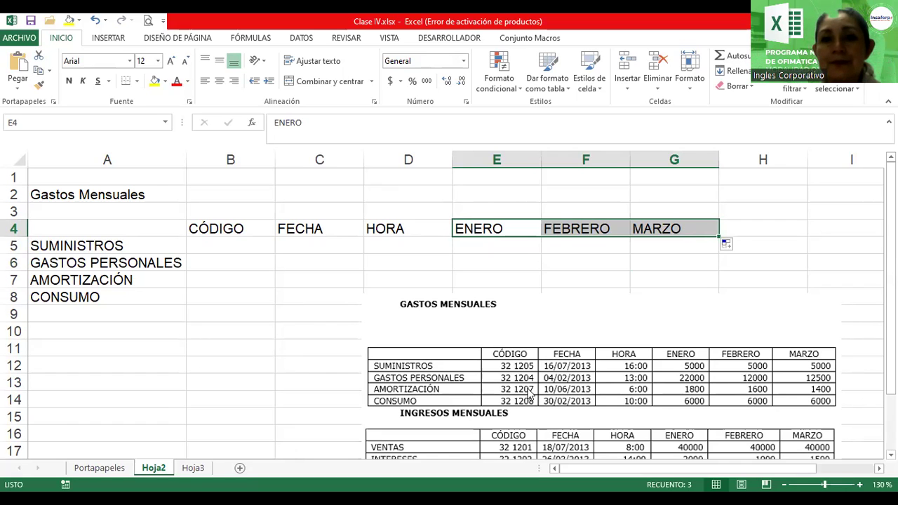
pyautogui.click(533, 393)
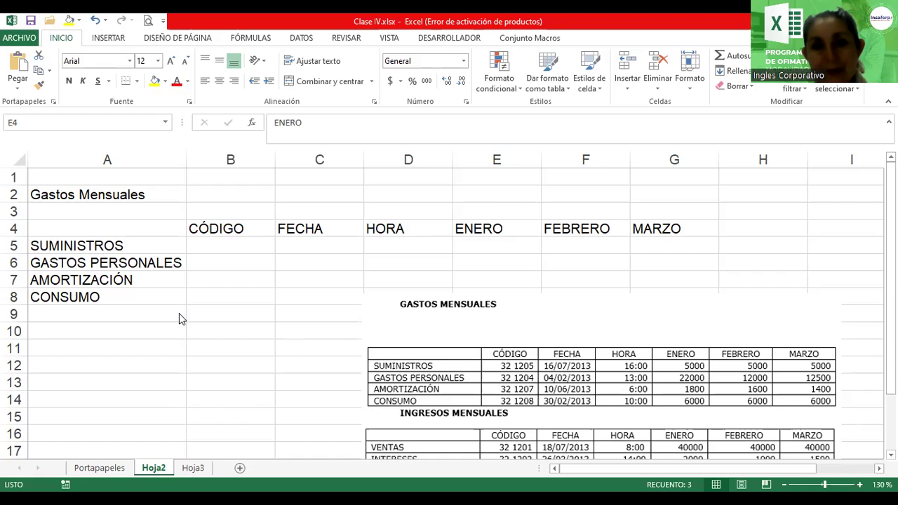
pyautogui.hotkey('shift', 'Right')
pyautogui.hotkey('shift', 'Right')
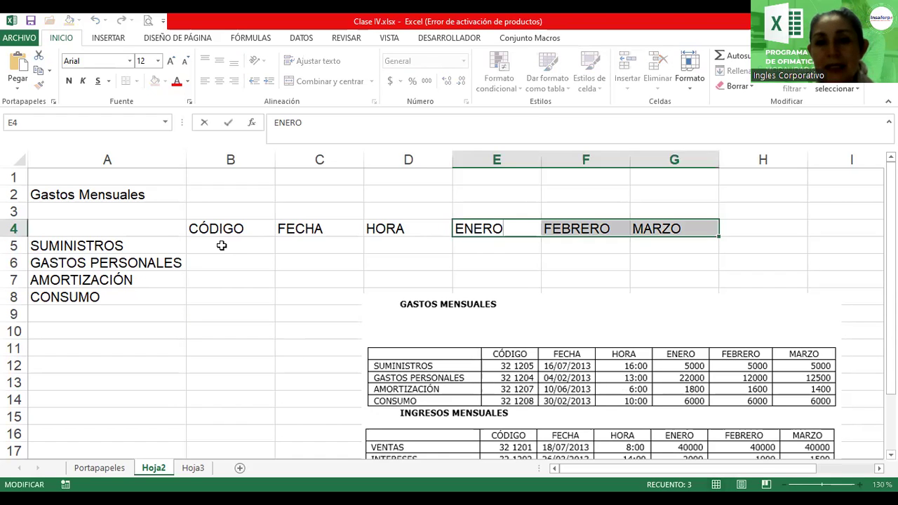
pyautogui.click(221, 245)
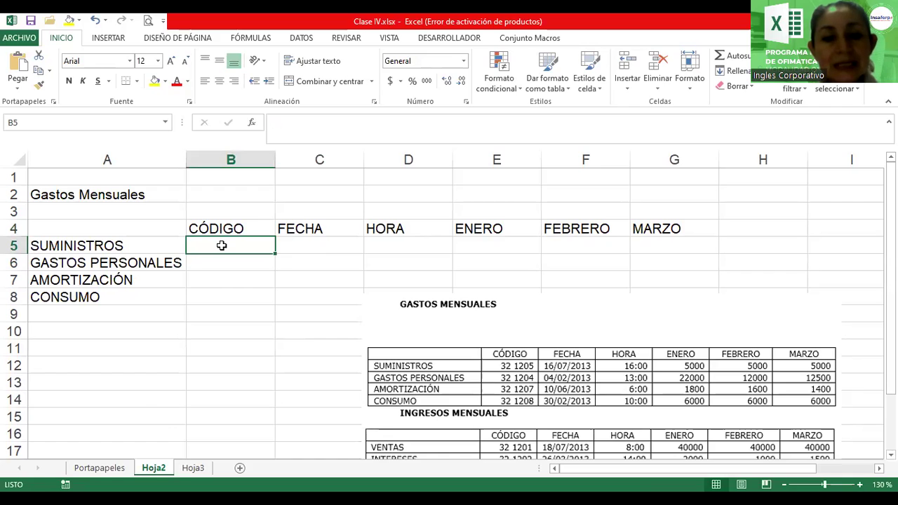
# Enter the code 32 1205 in B5 for SUMINISTROS and reselect the cell.
pyautogui.write('32 1205')
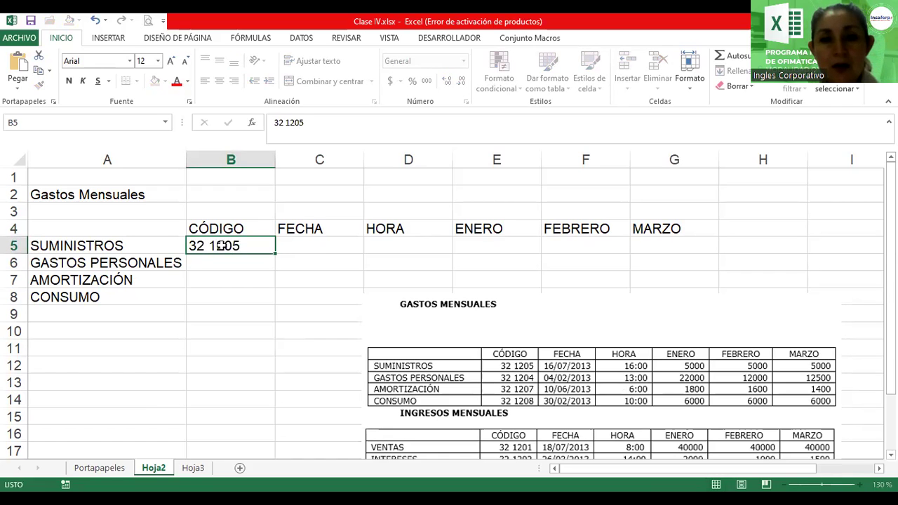
pyautogui.press('Return')
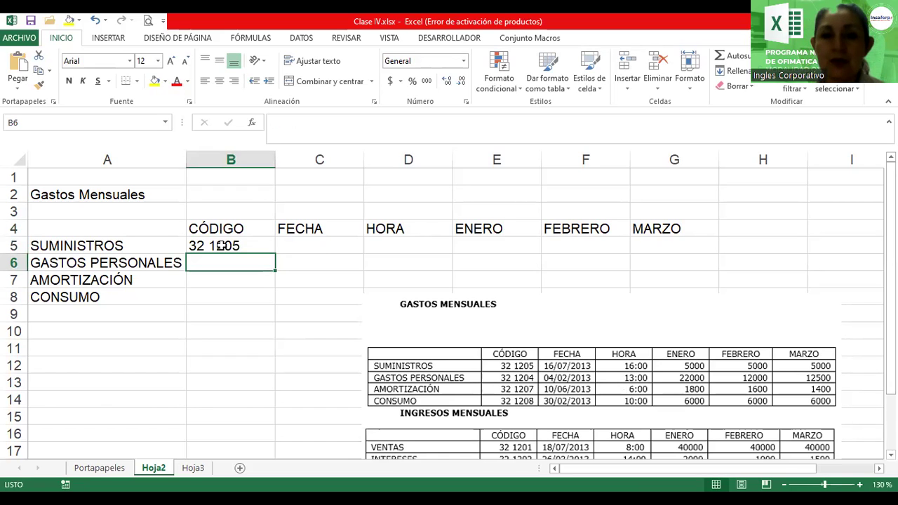
pyautogui.click(234, 245)
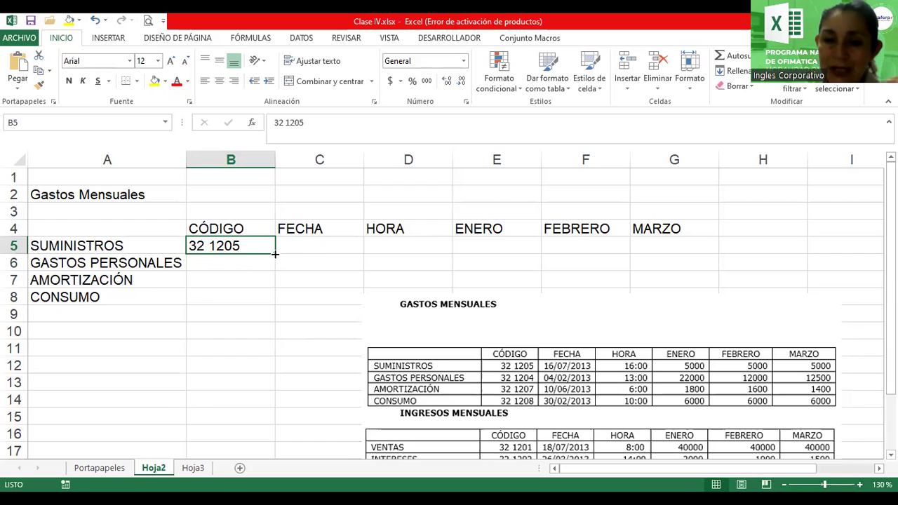
# Fill B5's code down to B8, try Flash Fill from Auto Fill Options, then undo it.
pyautogui.moveTo(275, 254); pyautogui.dragTo(275, 300)
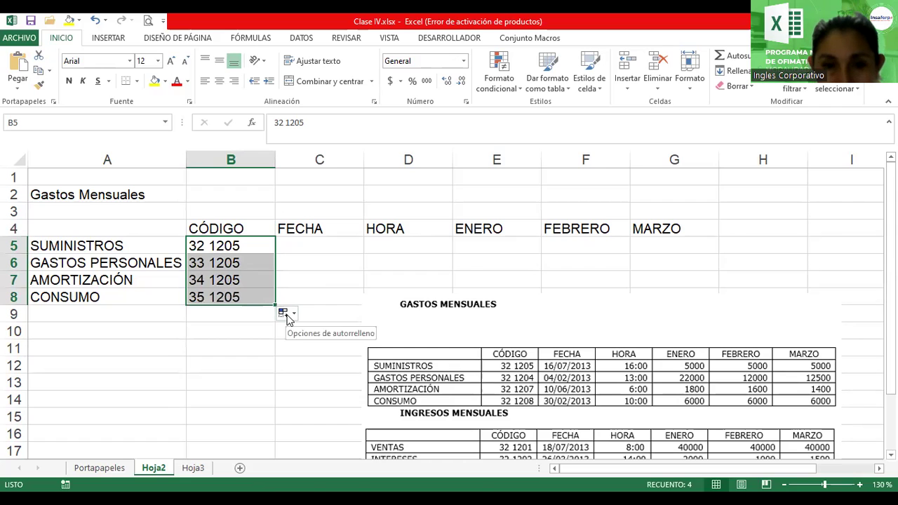
pyautogui.click(294, 316)
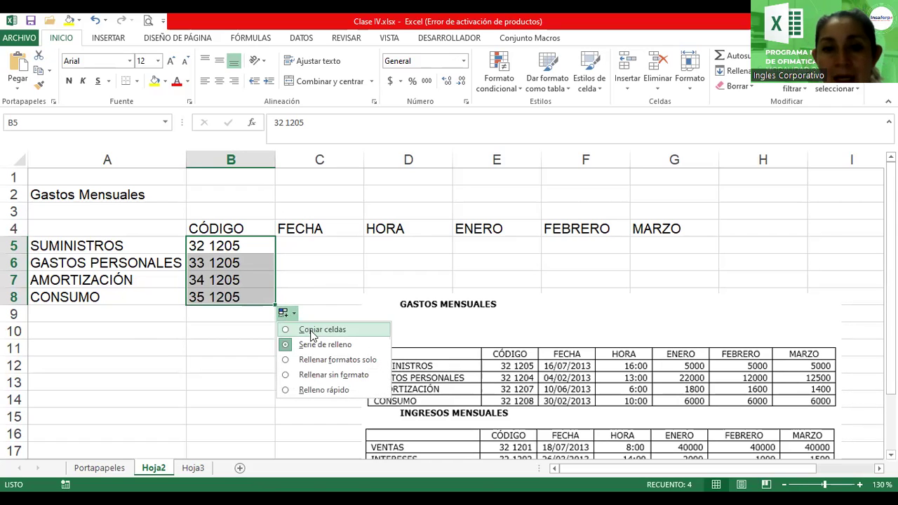
pyautogui.click(311, 342)
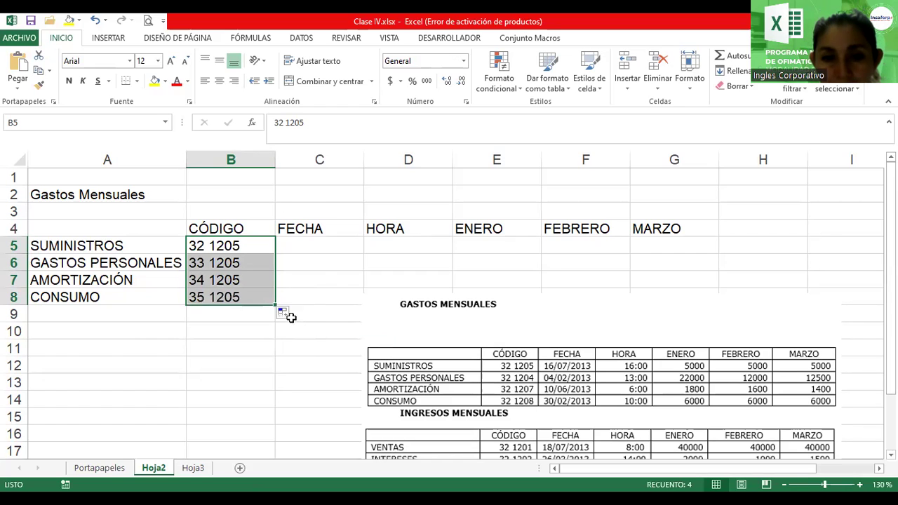
pyautogui.click(286, 317)
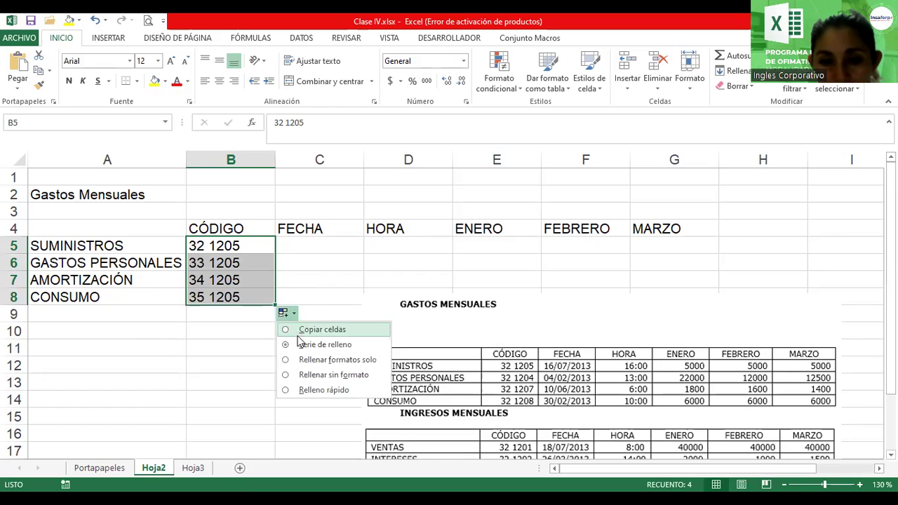
pyautogui.click(292, 391)
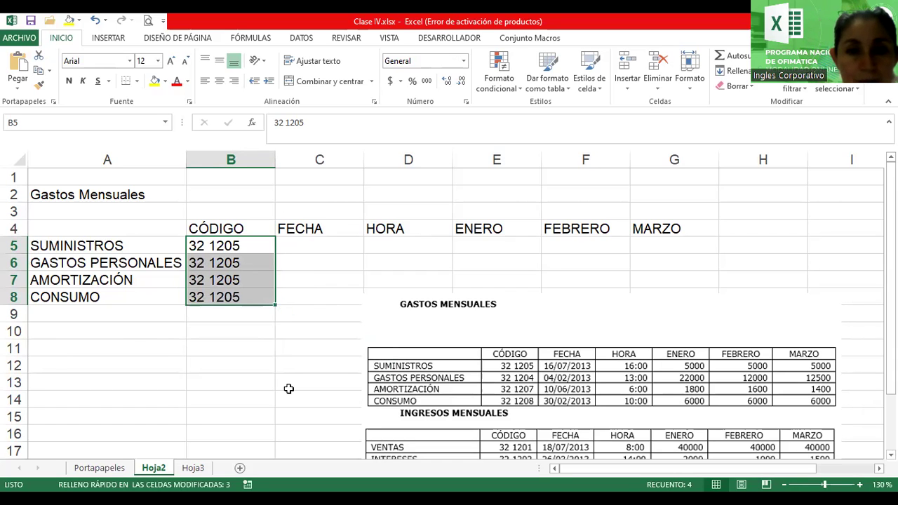
pyautogui.hotkey('ctrl', 'z')
# Refill the codes 33 1205 through 35 1205 into B6:B8 and check each one.
pyautogui.moveTo(275, 253); pyautogui.dragTo(275, 280)
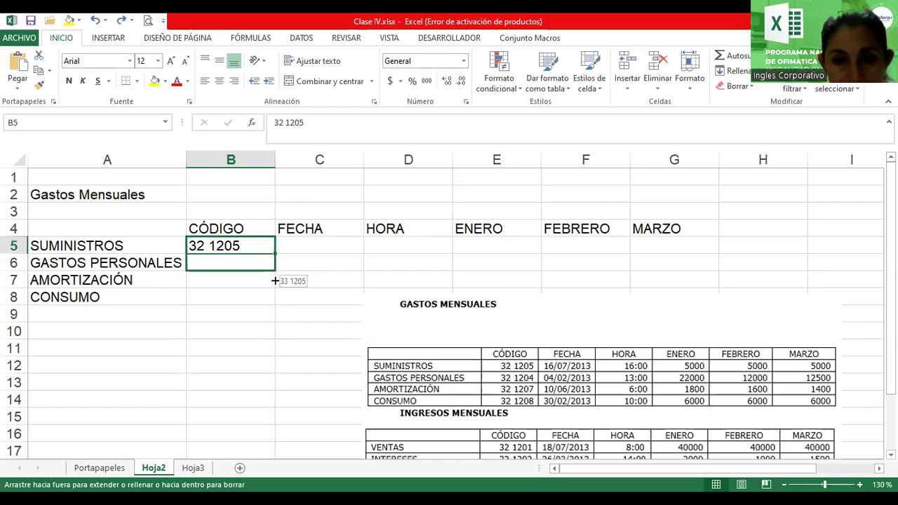
pyautogui.moveTo(275, 281); pyautogui.dragTo(275, 301)
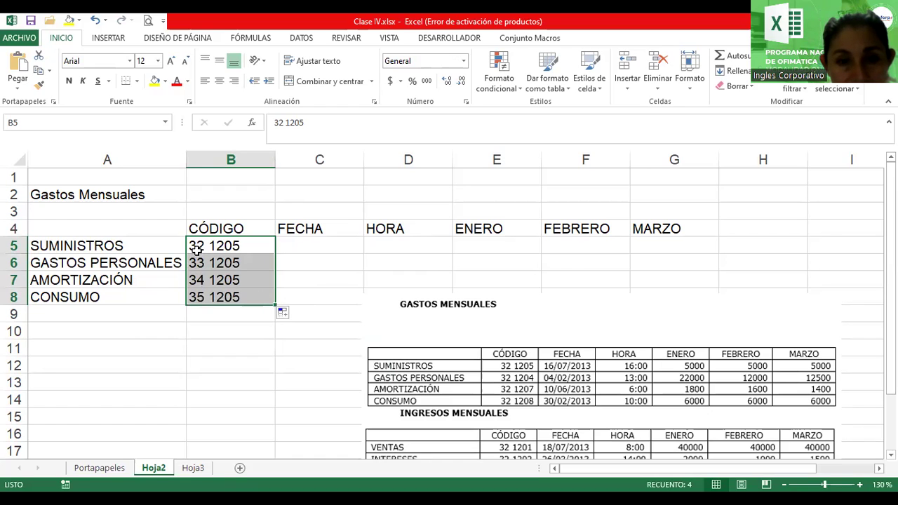
pyautogui.click(247, 249)
pyautogui.moveTo(274, 254); pyautogui.dragTo(276, 306)
pyautogui.click(205, 245)
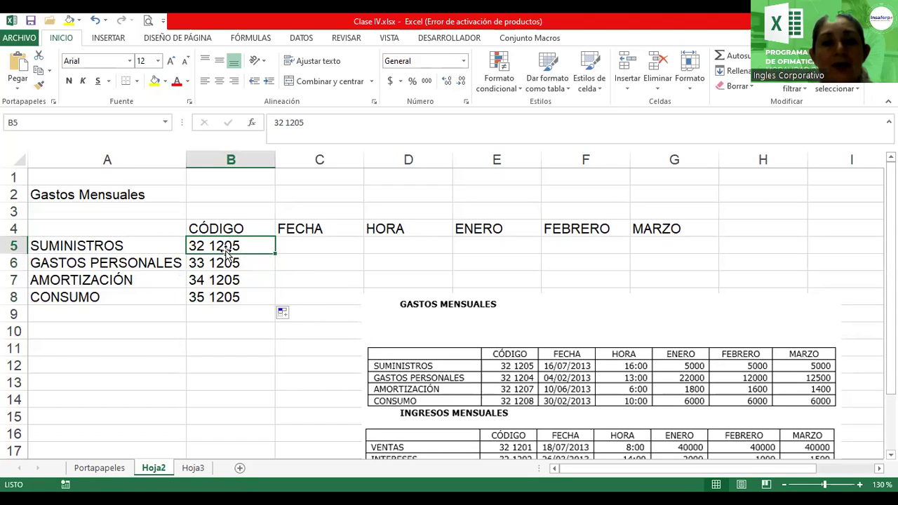
pyautogui.click(224, 261)
pyautogui.click(221, 280)
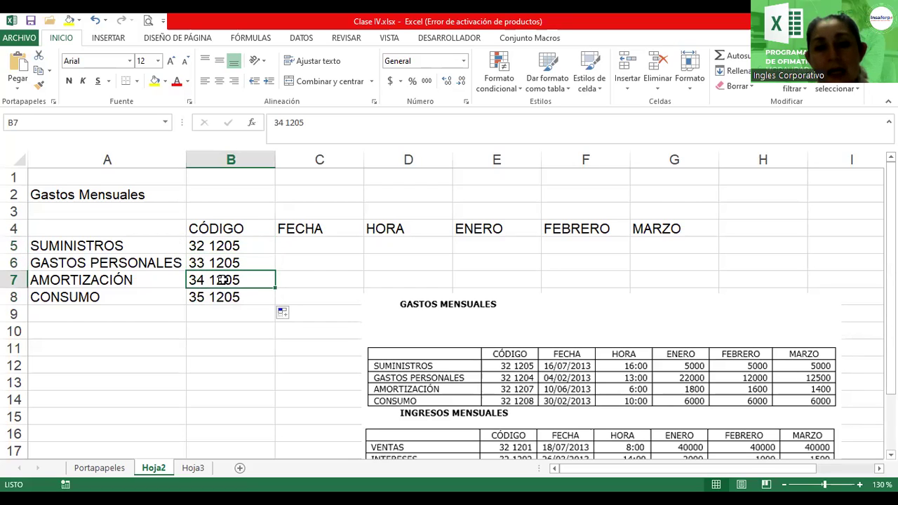
pyautogui.click(232, 299)
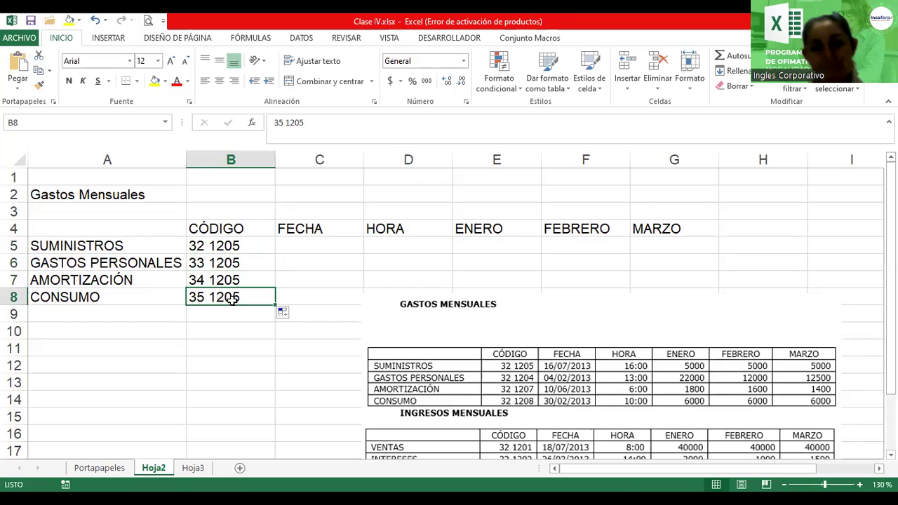
pyautogui.click(318, 251)
# Enter the dates 16/07/2013, 04/02/2013, 10/06/2013 and 30/02/2013 in C5:C8.
pyautogui.write('17')
pyautogui.press('BackSpace')
pyautogui.write('6/')
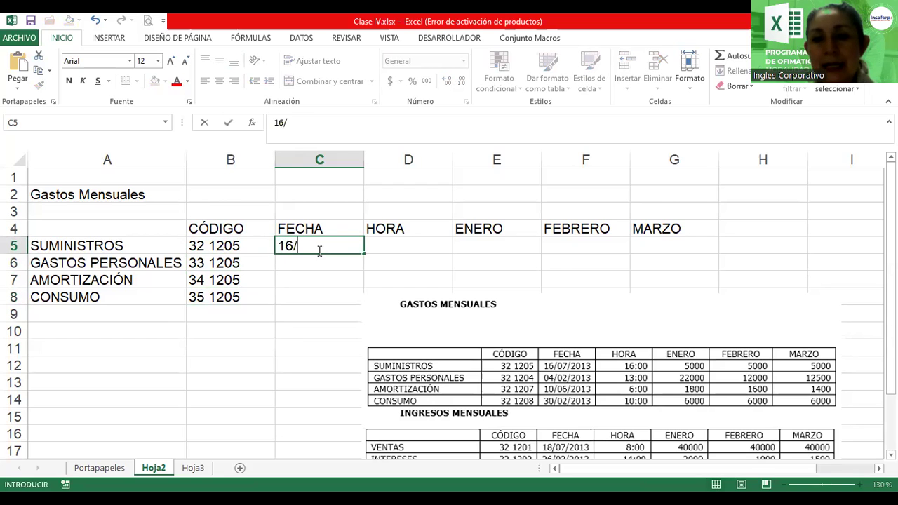
pyautogui.write('07')
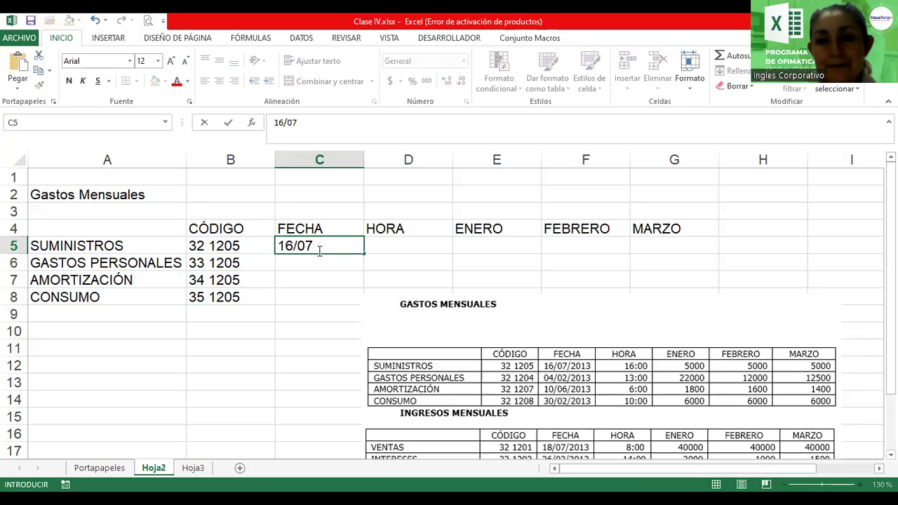
pyautogui.write('/2013')
pyautogui.press('Return')
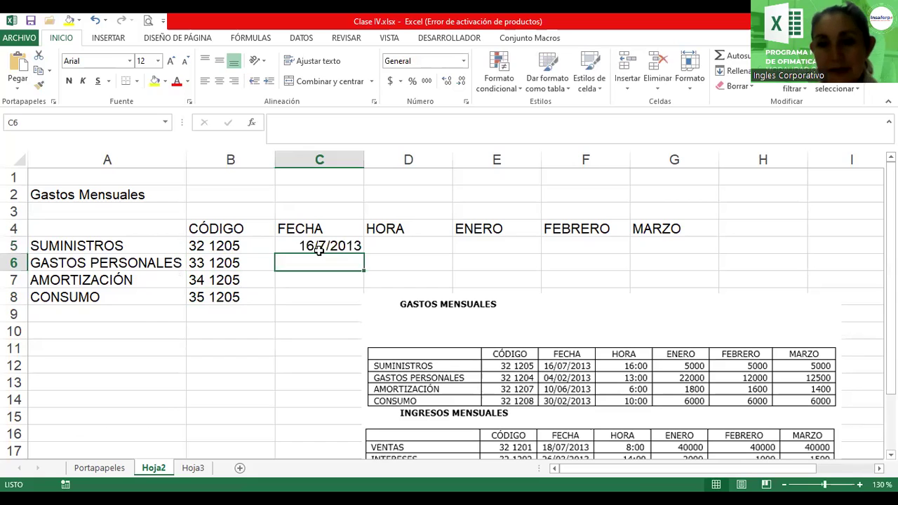
pyautogui.write('04/02/201')
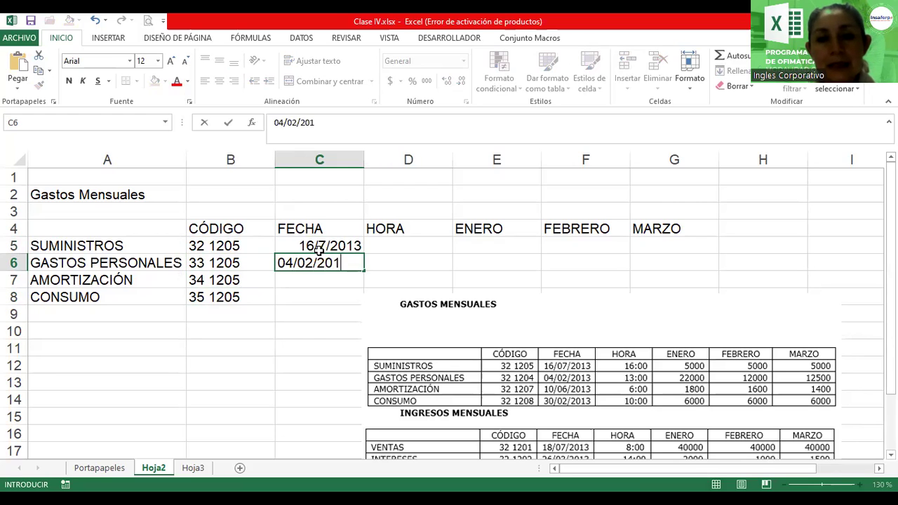
pyautogui.write('3')
pyautogui.press('Return')
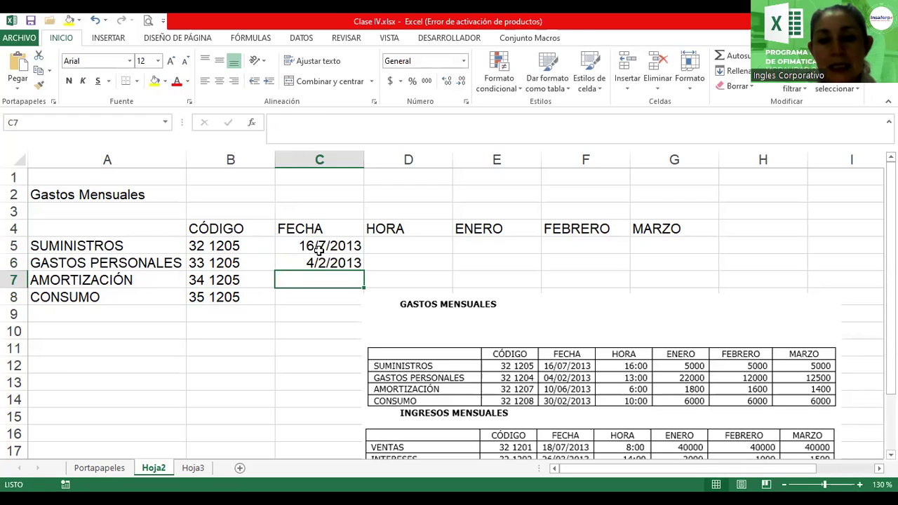
pyautogui.write('10/06/')
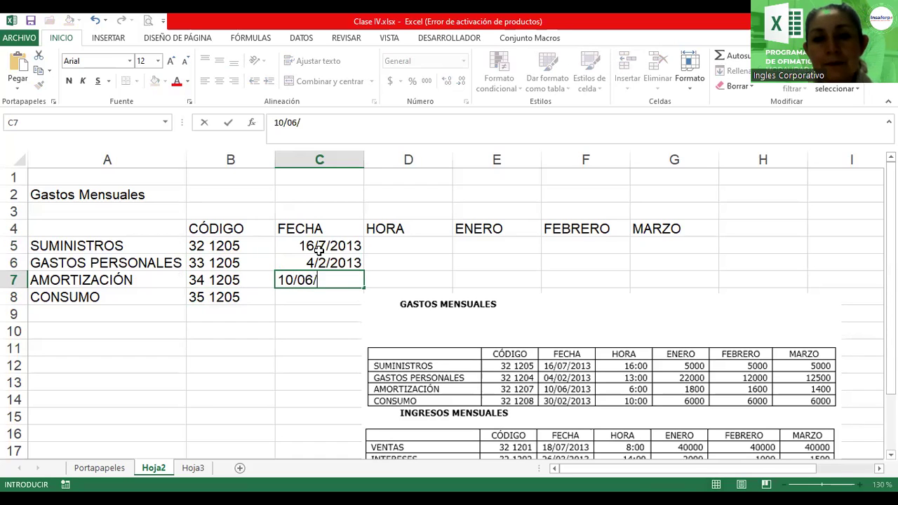
pyautogui.write('2013')
pyautogui.press('Return')
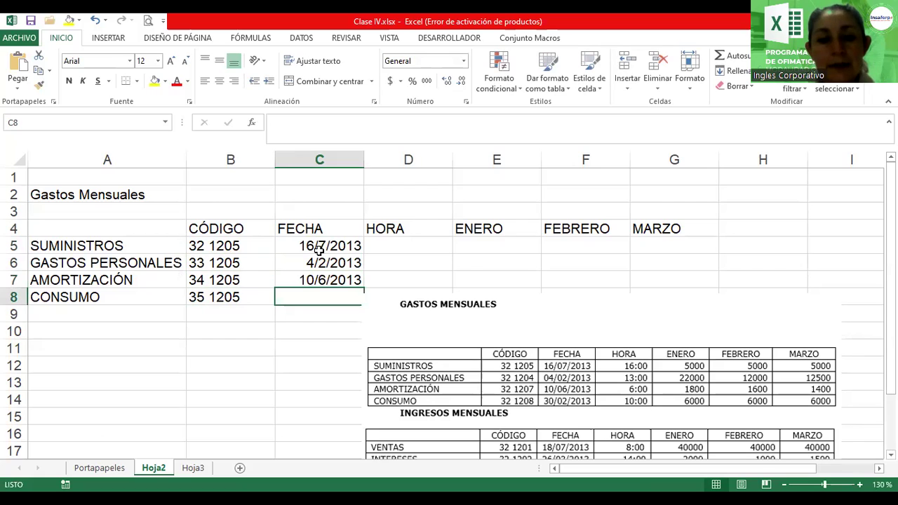
pyautogui.write('30/')
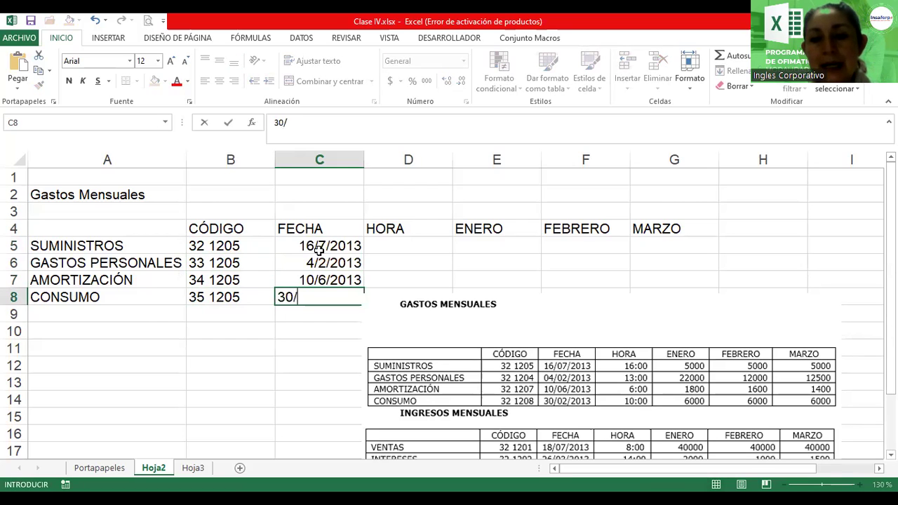
pyautogui.write('02/2013')
pyautogui.press('Return')
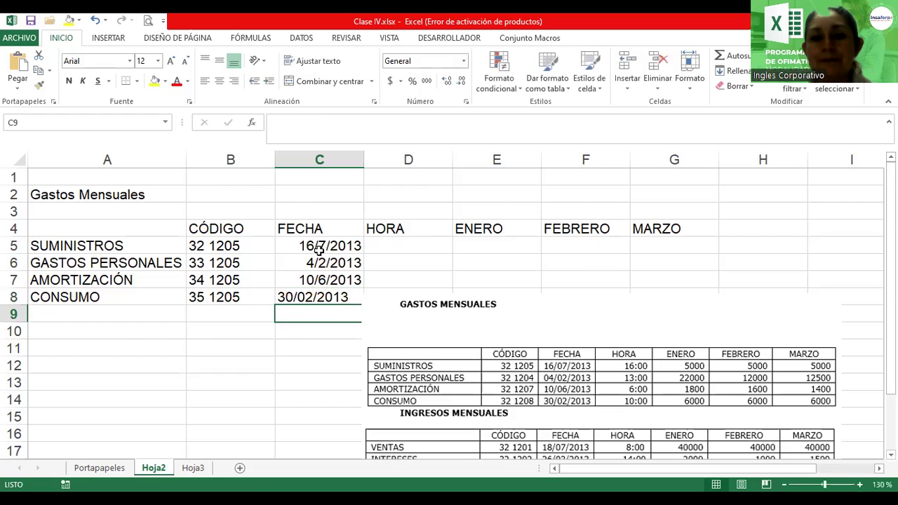
# Move the reference picture lower and enter the hours 16:00, 13:00 and 6:00 in D5:D7.
pyautogui.moveTo(465, 329); pyautogui.dragTo(465, 373)
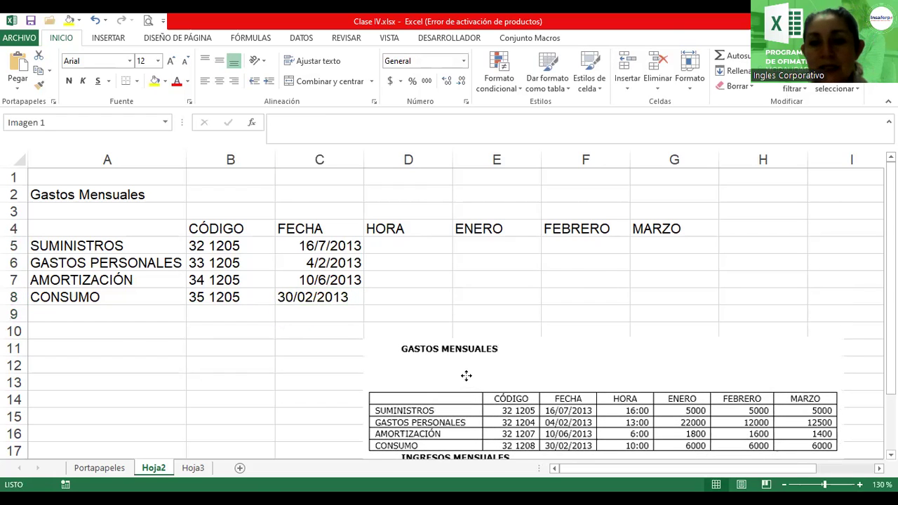
pyautogui.click(391, 247)
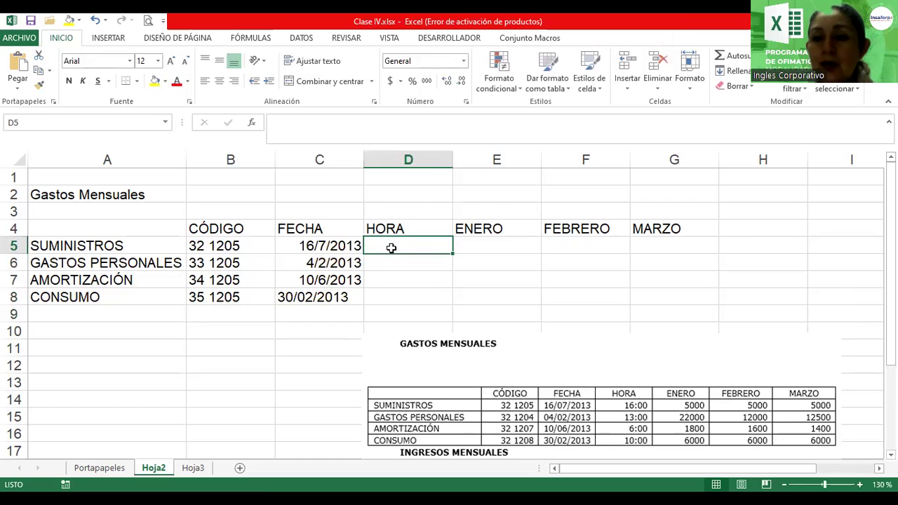
pyautogui.write('16:00')
pyautogui.press('Return')
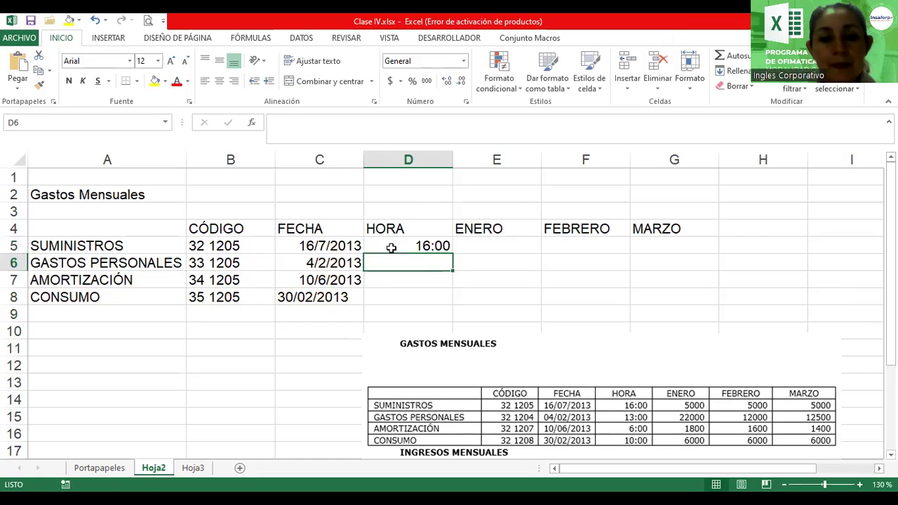
pyautogui.write('13:00')
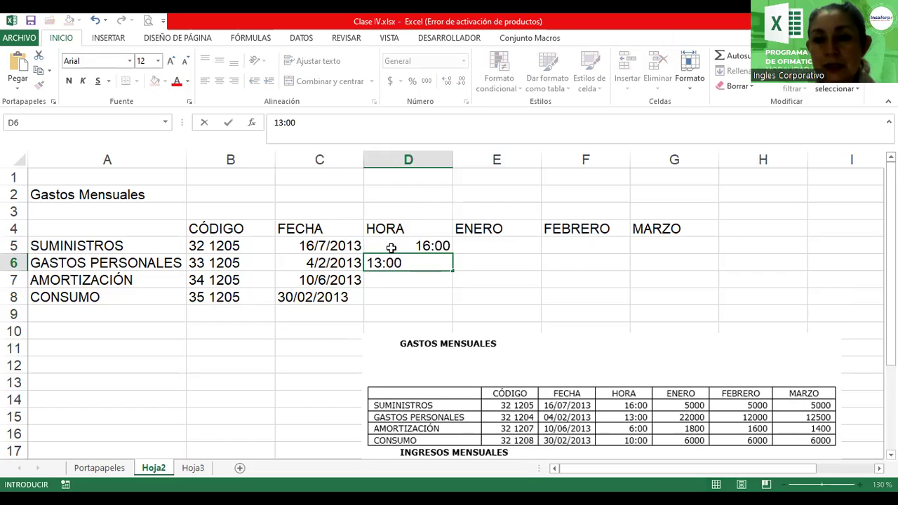
pyautogui.press('Return')
pyautogui.write('6:00')
# Confirm 6:00 in D7 and enter 10:00 in D8 for CONSUMO.
pyautogui.press('Return')
pyautogui.write('10:00')
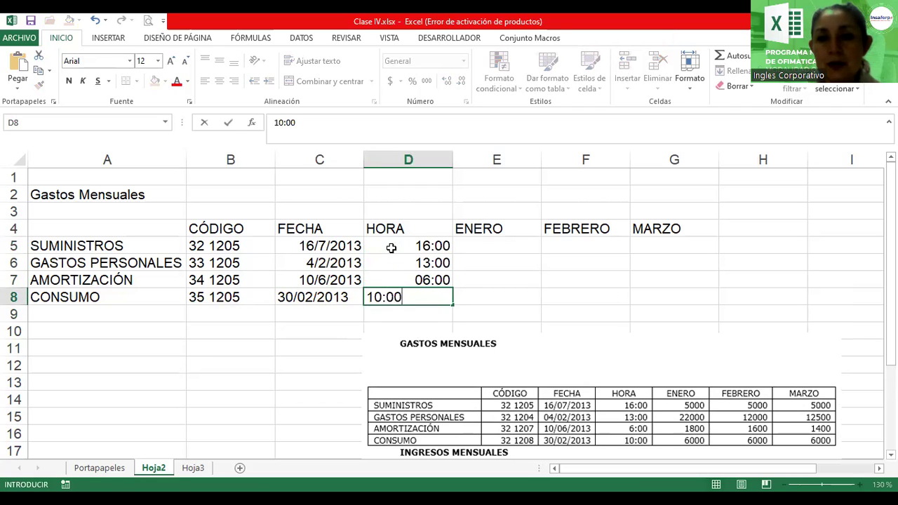
pyautogui.press('Return')
# Enter the January amounts 5000, 22000, 1800 and 6000 in E5:E8.
pyautogui.click(505, 246)
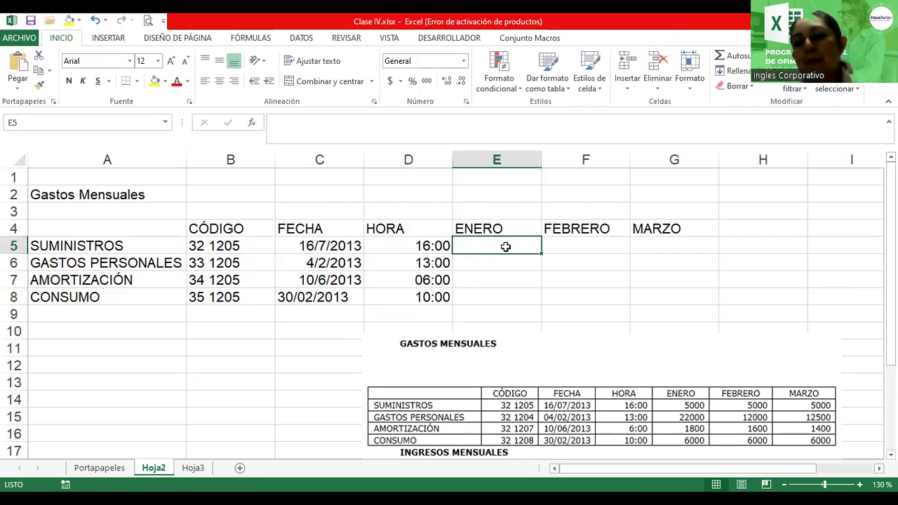
pyautogui.write('5000')
pyautogui.press('Return')
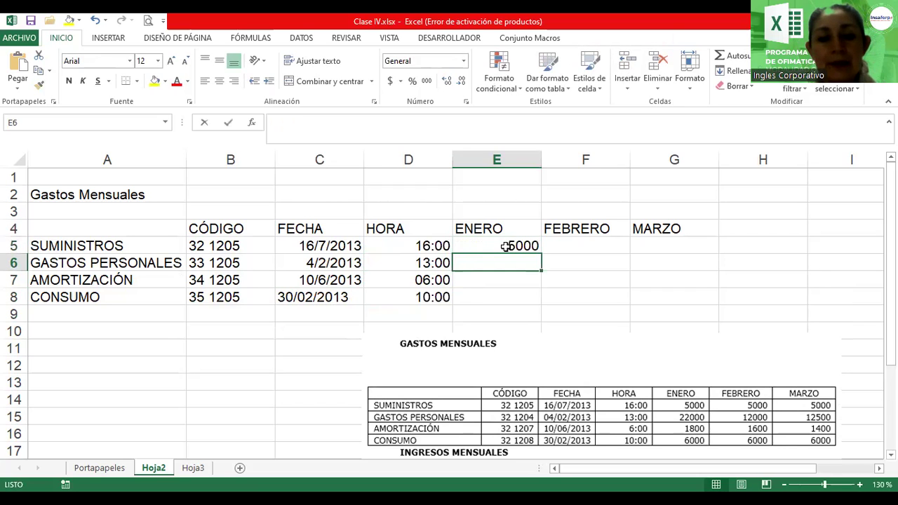
pyautogui.write('22000')
pyautogui.press('Return')
pyautogui.write('1800')
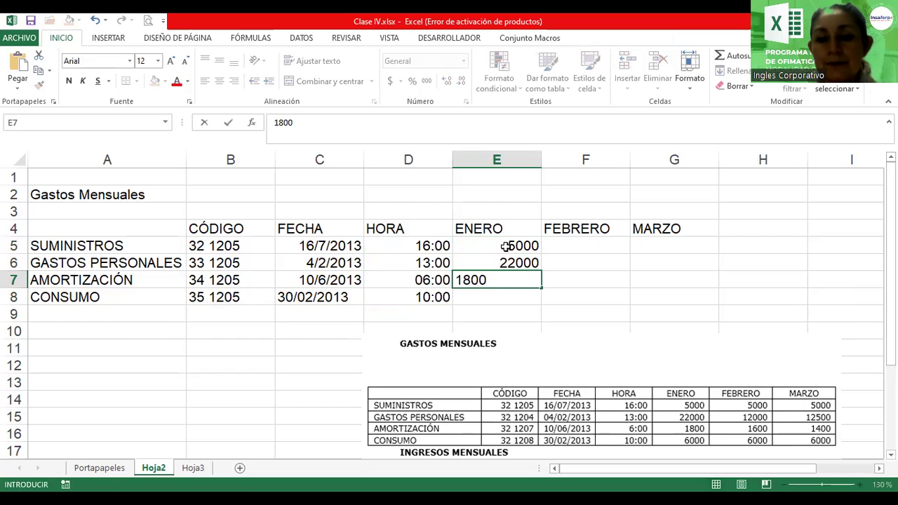
pyautogui.press('Return')
pyautogui.write('6000')
pyautogui.press('Return')
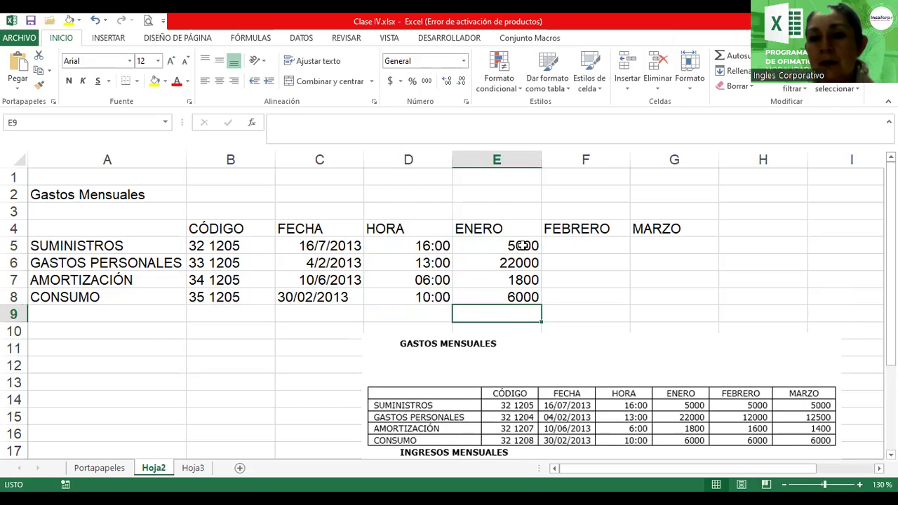
pyautogui.click(586, 243)
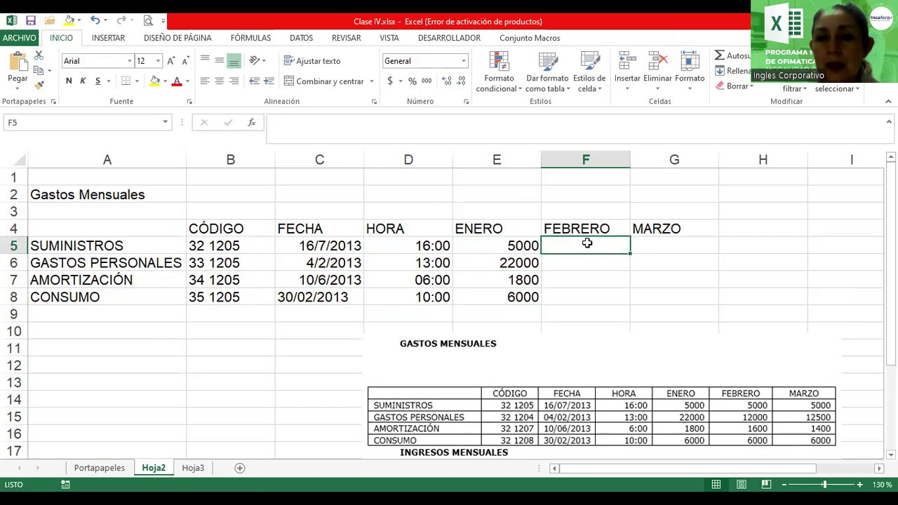
# Copy 5000 across F5:G5 and enter the February amounts 12000 and 1600 in F6:F7.
pyautogui.click(525, 246)
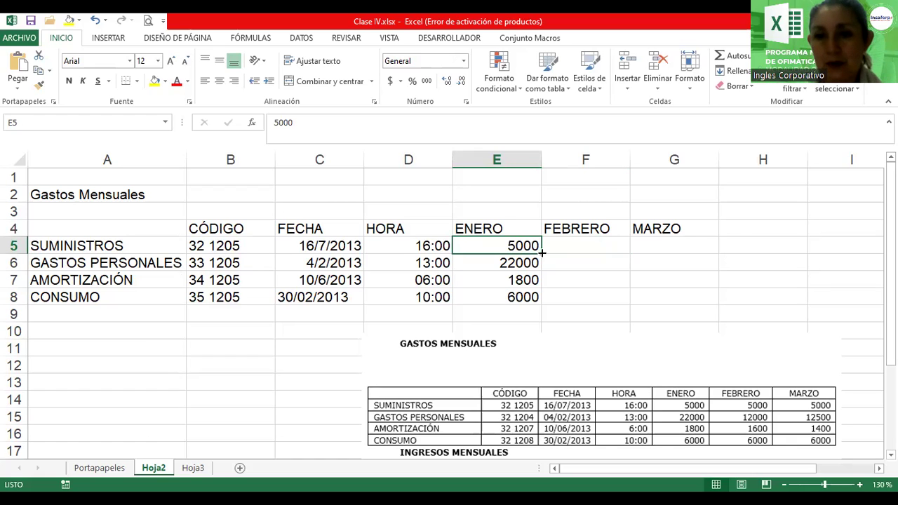
pyautogui.moveTo(542, 254); pyautogui.dragTo(690, 245)
pyautogui.click(609, 262)
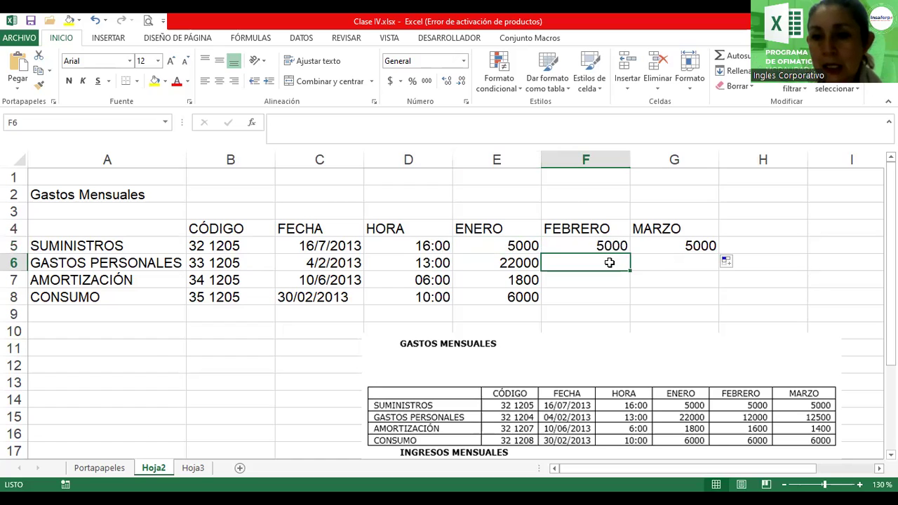
pyautogui.write('12000')
pyautogui.press('Return')
pyautogui.write('1600')
pyautogui.press('Return')
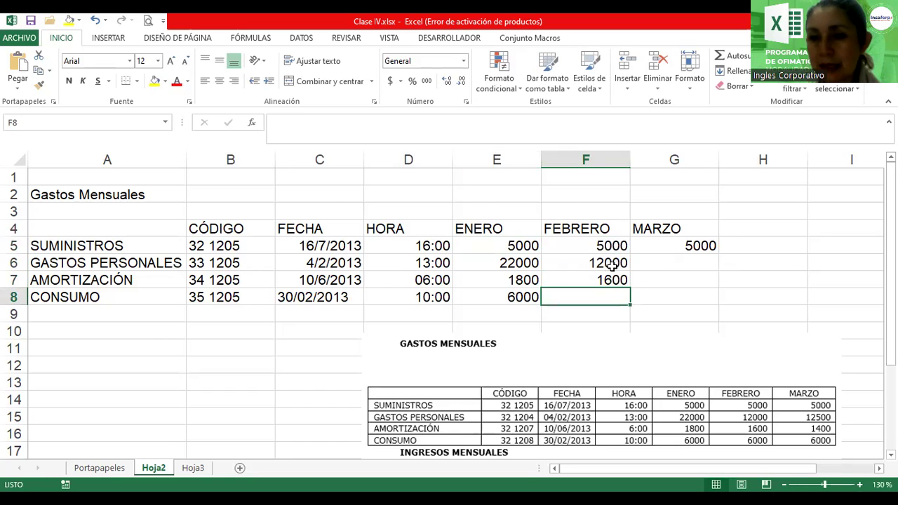
# Copy 6000 across F8:G8 and enter the March amounts 12500 and 1400 in G6:G7.
pyautogui.click(526, 299)
pyautogui.moveTo(541, 303); pyautogui.dragTo(703, 296)
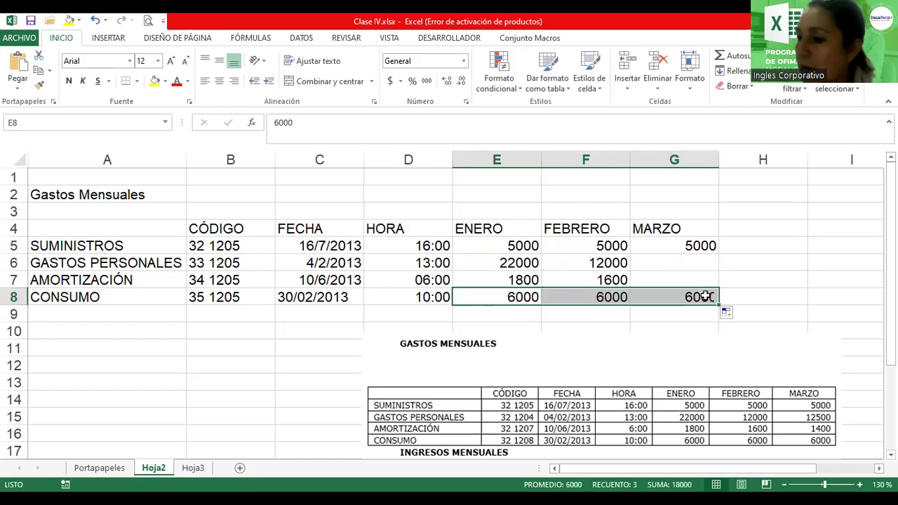
pyautogui.click(691, 266)
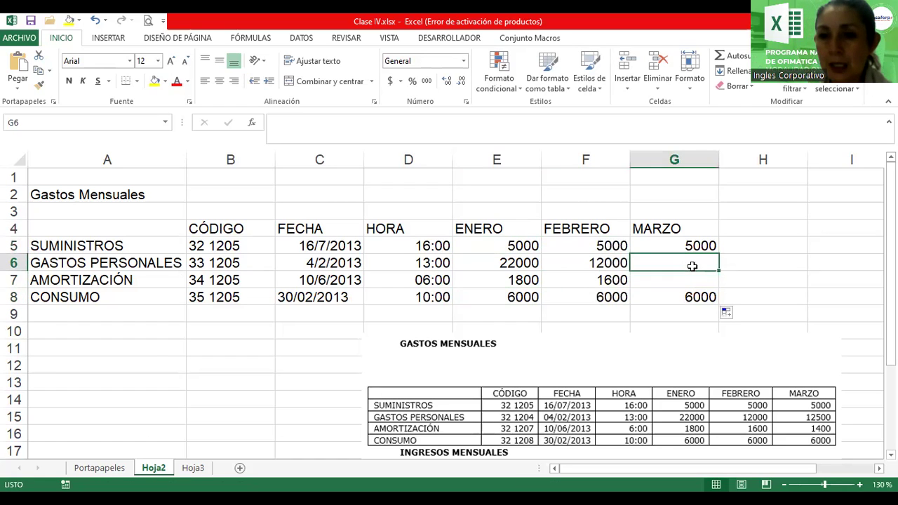
pyautogui.write('12')
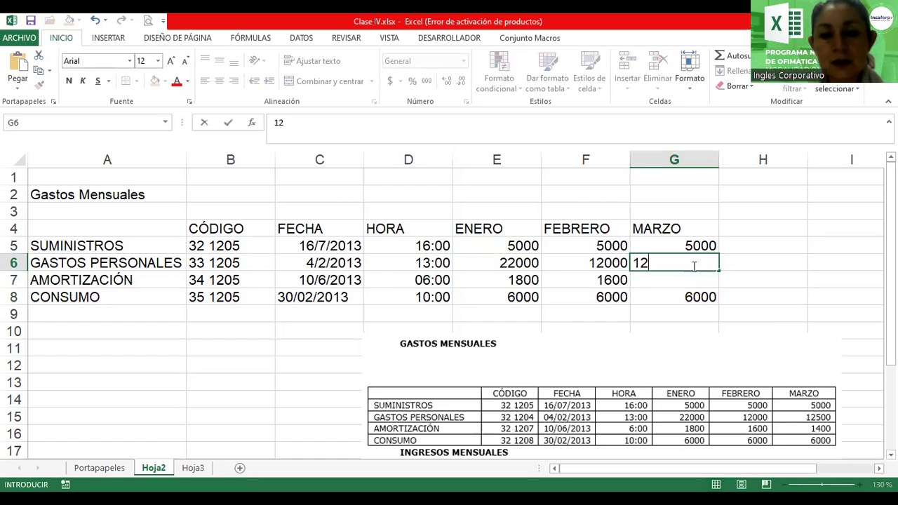
pyautogui.write('500')
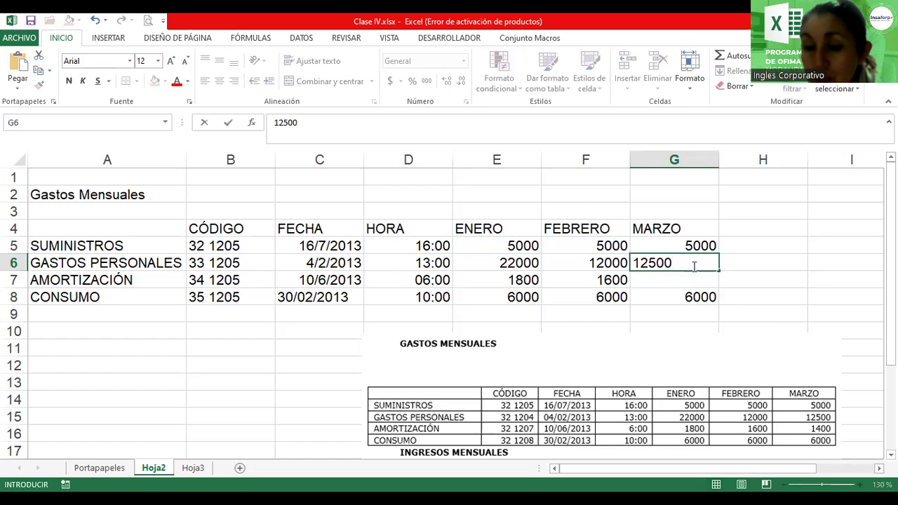
pyautogui.press('Return')
pyautogui.write('1400')
pyautogui.press('Return')
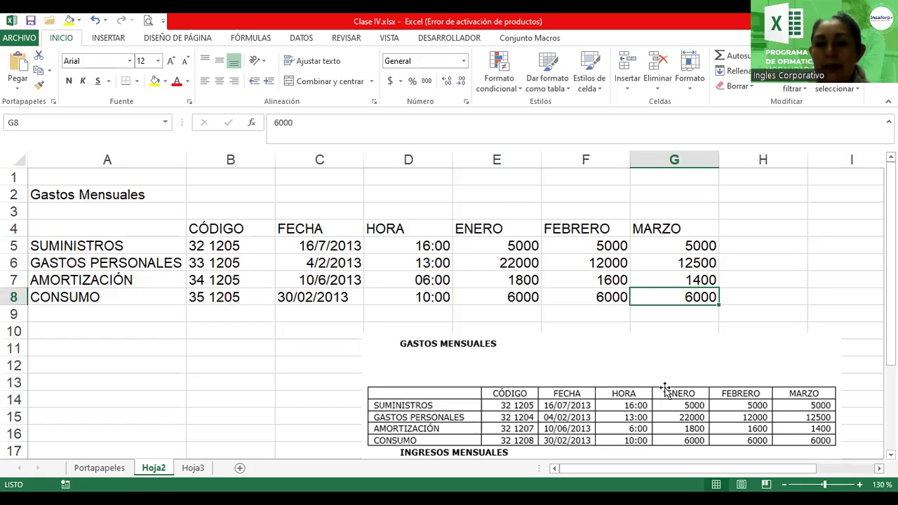
pyautogui.moveTo(601, 410); pyautogui.dragTo(597, 432)
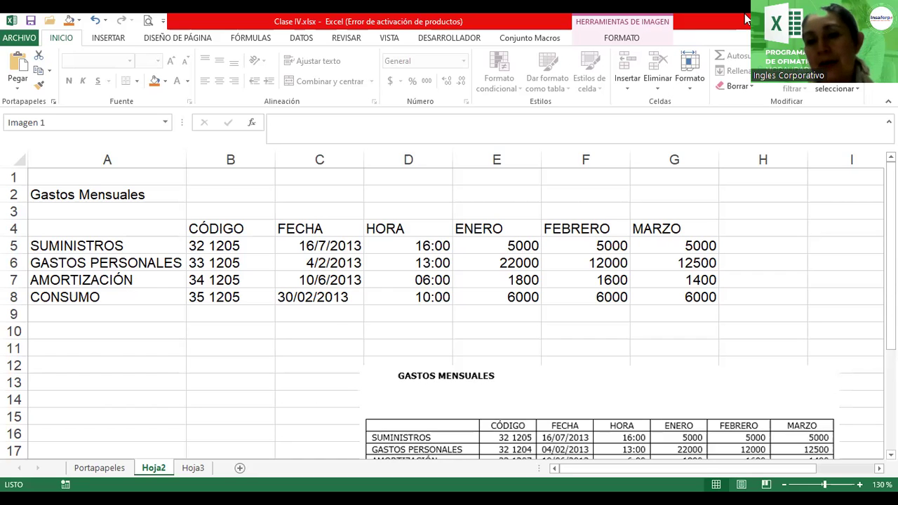
# Drag the reference picture up beside the Gastos table, over columns D–I.
pyautogui.click(485, 263)
pyautogui.click(573, 268)
pyautogui.click(680, 279)
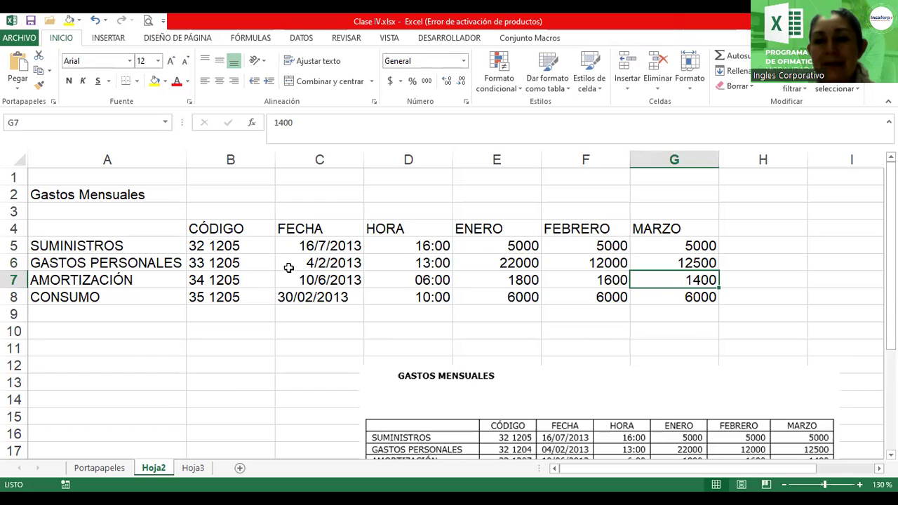
pyautogui.moveTo(712, 435)
pyautogui.mouseDown()
pyautogui.moveTo(673, 210)
pyautogui.moveTo(757, 284)
pyautogui.mouseUp()
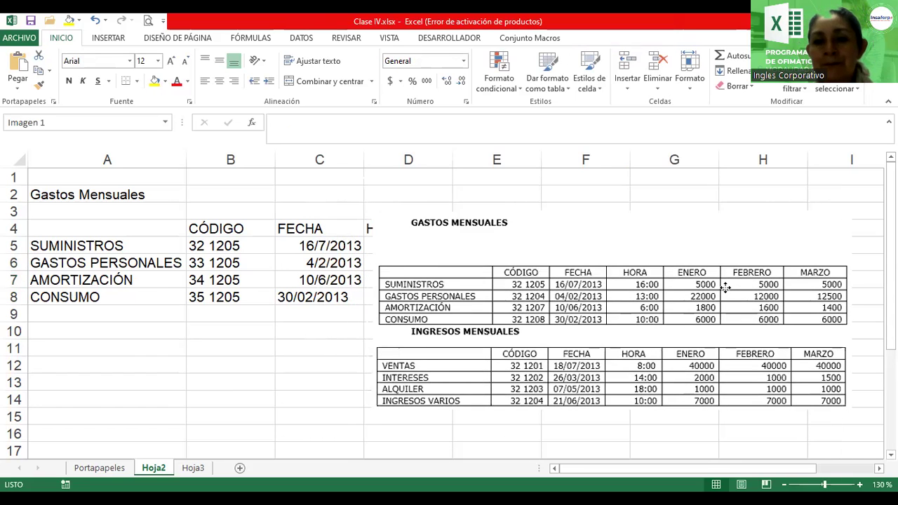
pyautogui.click(48, 348)
# Type the title Ingreso Mensuales in A11.
pyautogui.write('G')
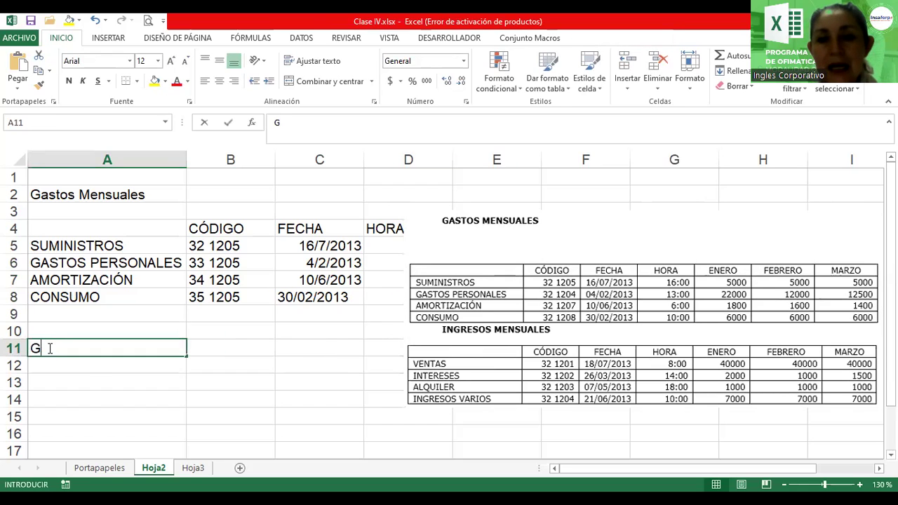
pyautogui.press('BackSpace')
pyautogui.write('In')
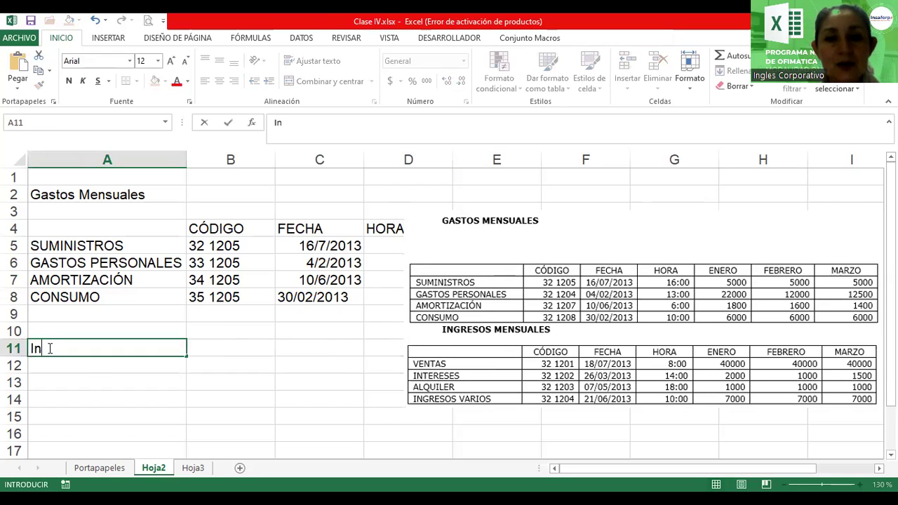
pyautogui.write('greso Mensuales')
pyautogui.press('Return')
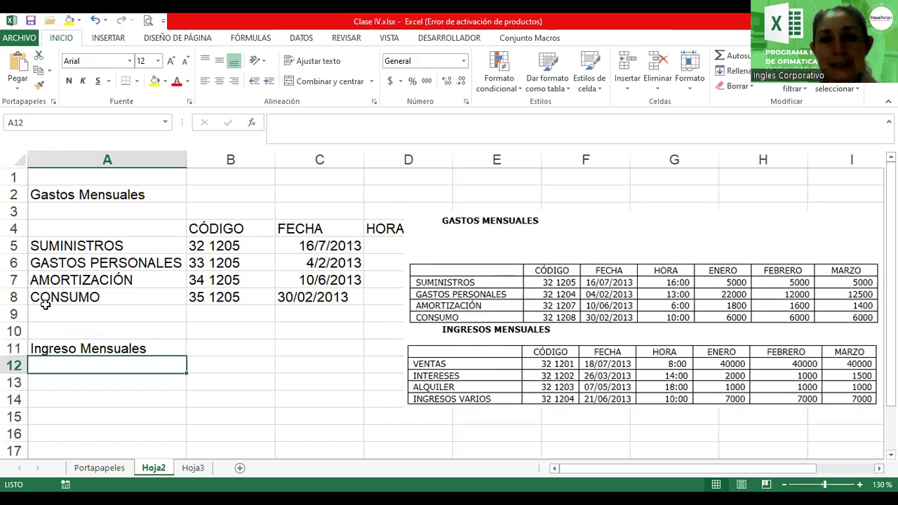
pyautogui.press('Return')
# Enter the labels Ventas, Interes, Alquiler and Ingresos Varios in A13:A16.
pyautogui.write('V')
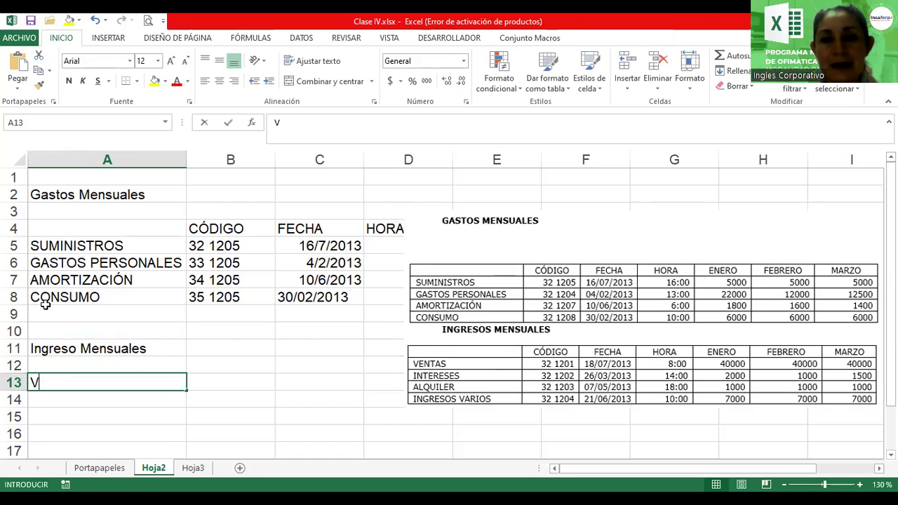
pyautogui.write('entas')
pyautogui.press('Return')
pyautogui.write('Interes')
pyautogui.press('Return')
pyautogui.write('Alquiler')
pyautogui.press('Return')
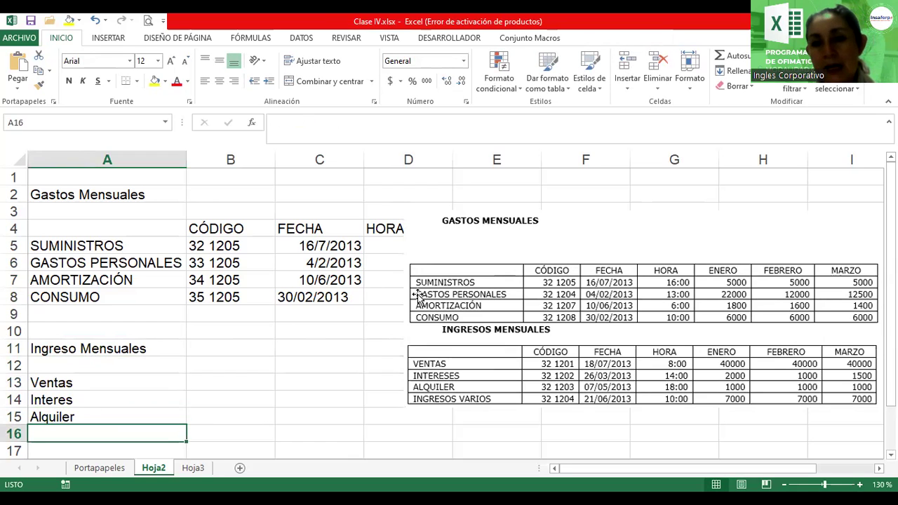
pyautogui.moveTo(418, 294); pyautogui.dragTo(389, 255)
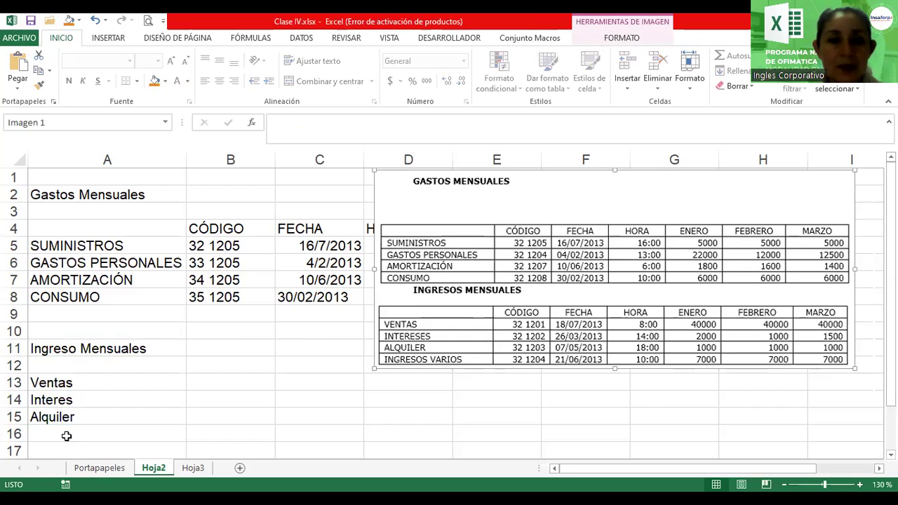
pyautogui.click(66, 436)
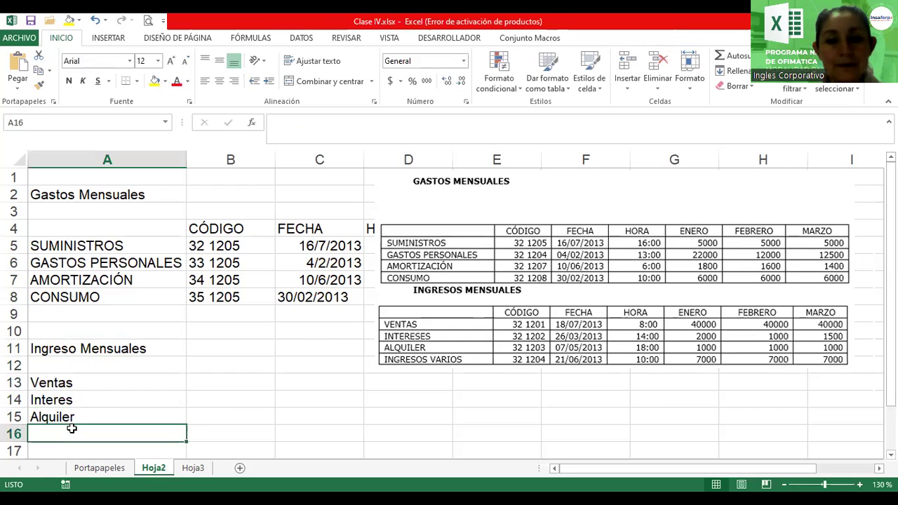
pyautogui.write('Ingresos Vario')
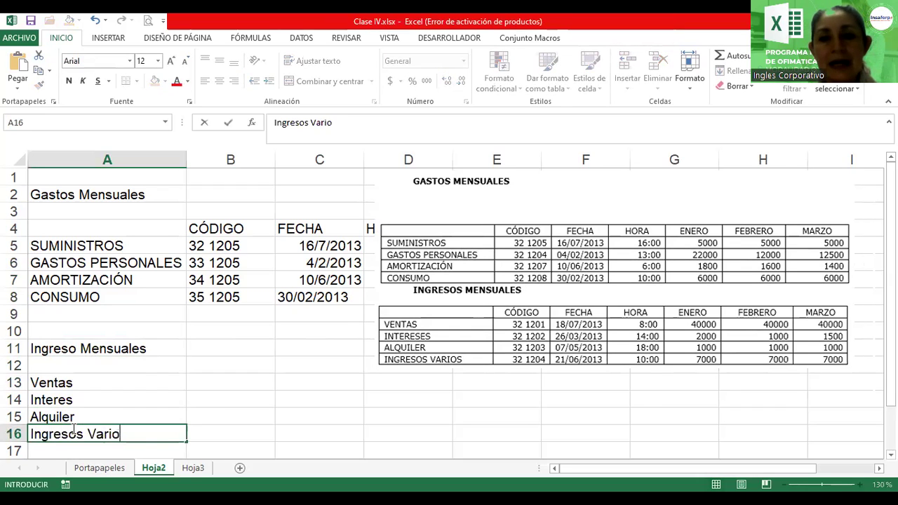
pyautogui.write('s')
pyautogui.press('Return')
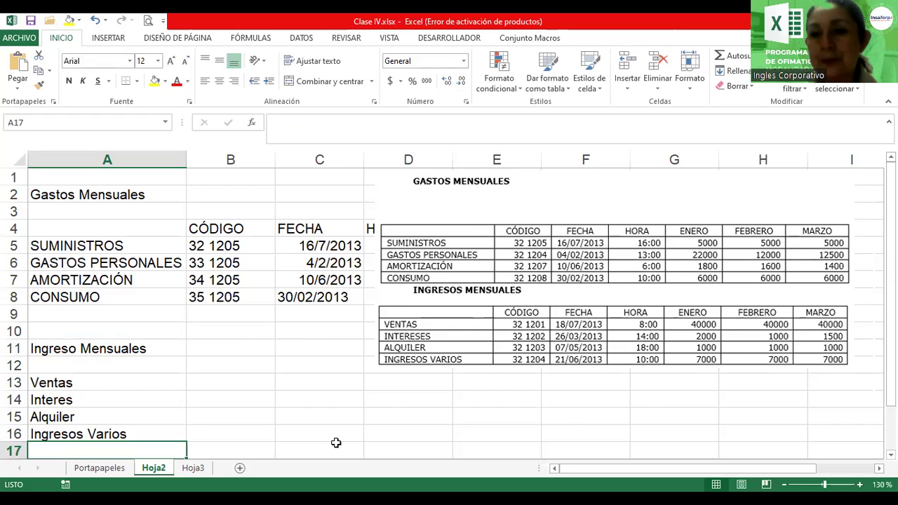
# Zoom the sheet out to 100% and drag the reference picture to the lower right, over columns H–L.
pyautogui.moveTo(572, 417); pyautogui.dragTo(643, 501)
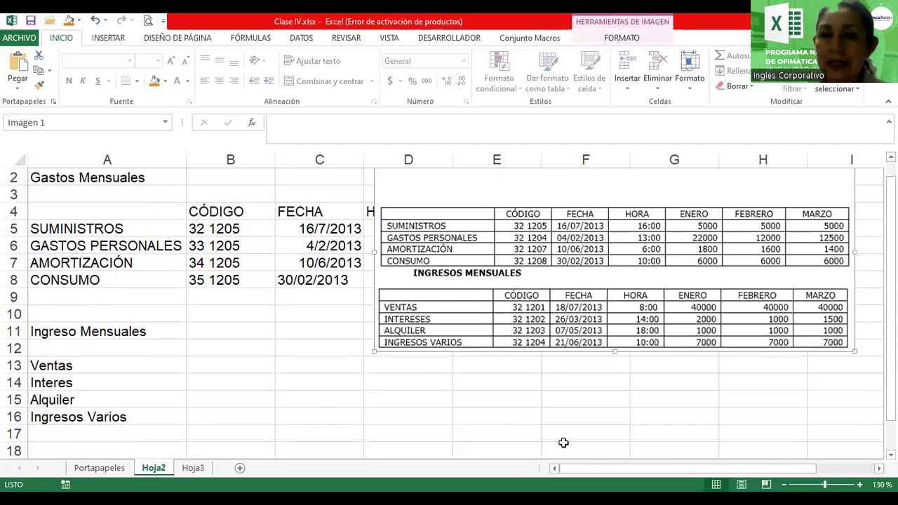
pyautogui.moveTo(465, 298)
pyautogui.mouseDown()
pyautogui.moveTo(512, 324)
pyautogui.moveTo(564, 254)
pyautogui.mouseUp()
pyautogui.click(783, 484)
pyautogui.click(783, 484)
pyautogui.click(784, 484)
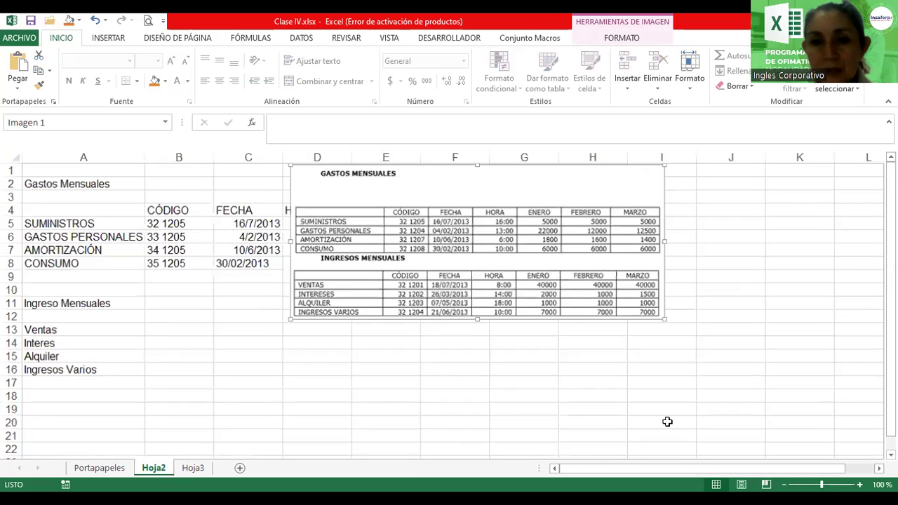
pyautogui.moveTo(416, 218)
pyautogui.mouseDown()
pyautogui.moveTo(626, 260)
pyautogui.moveTo(627, 364)
pyautogui.mouseUp()
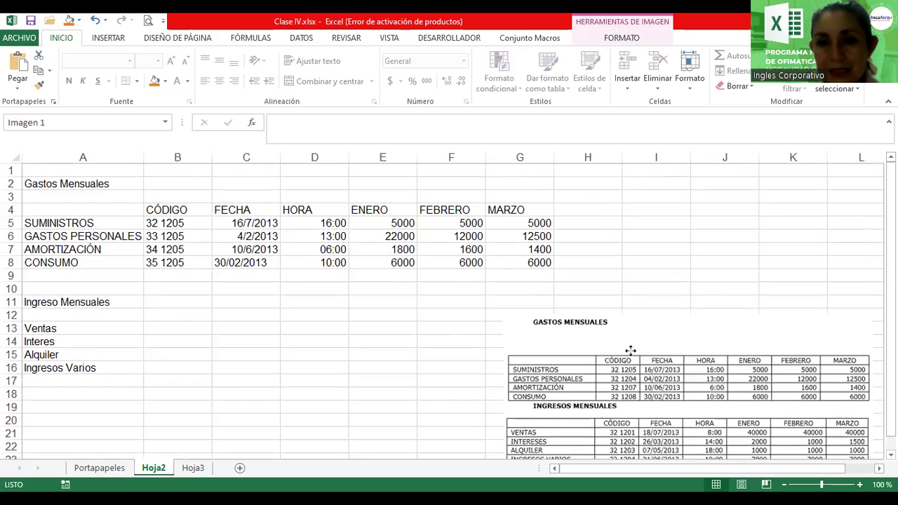
pyautogui.click(165, 214)
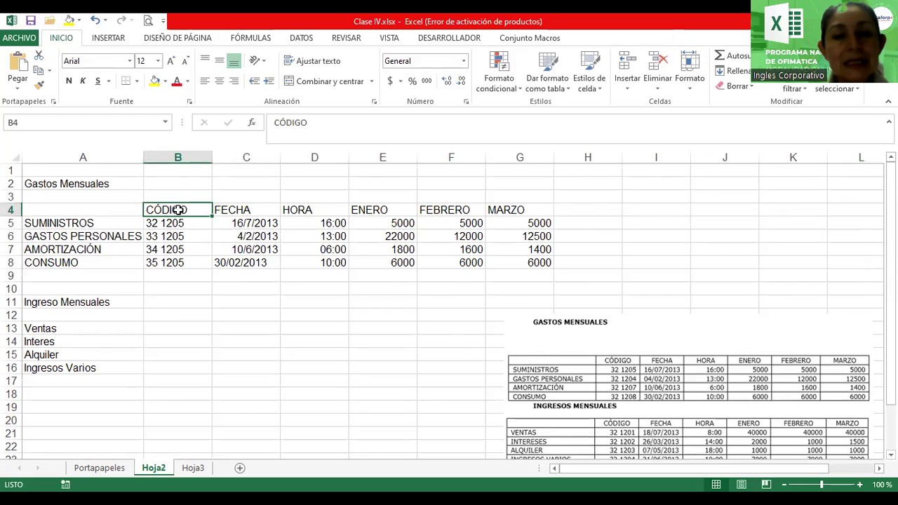
# Copy the headers CÓDIGO through MARZO from B4:G4 and paste them into B12.
pyautogui.moveTo(179, 209); pyautogui.dragTo(386, 208)
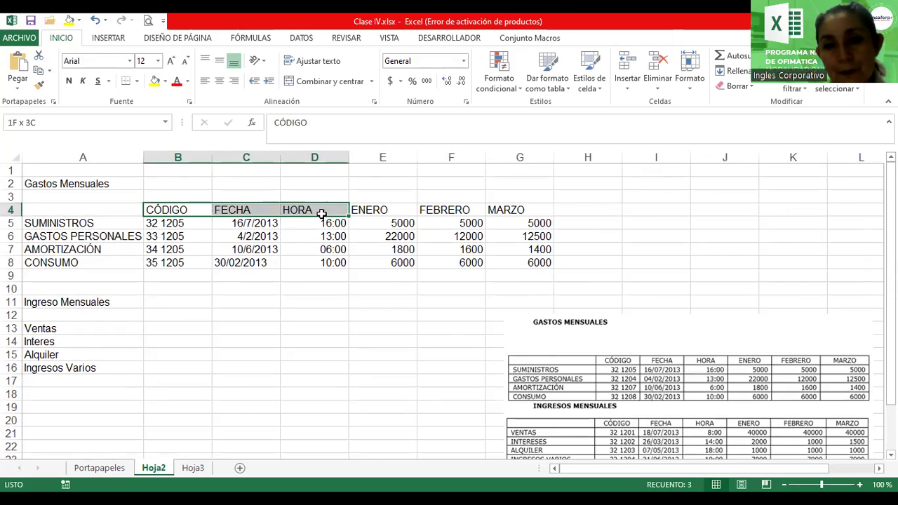
pyautogui.moveTo(386, 208); pyautogui.dragTo(505, 206)
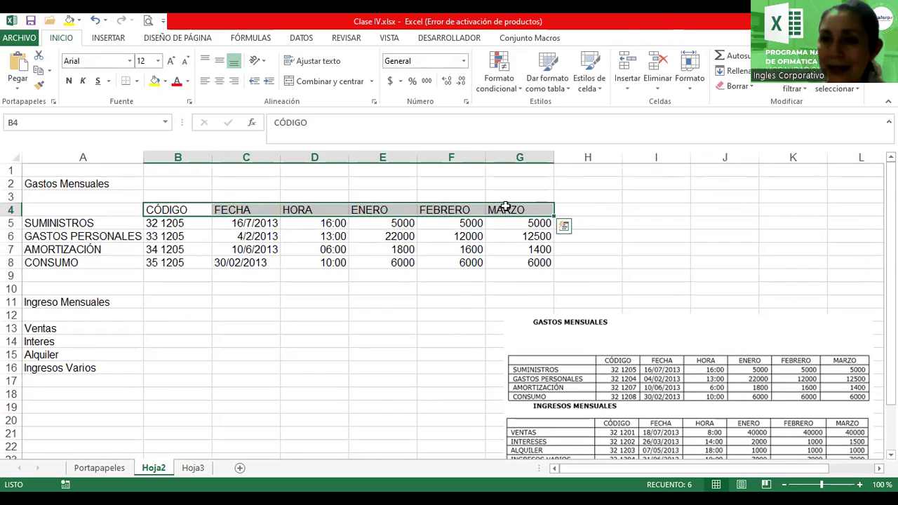
pyautogui.click(40, 73)
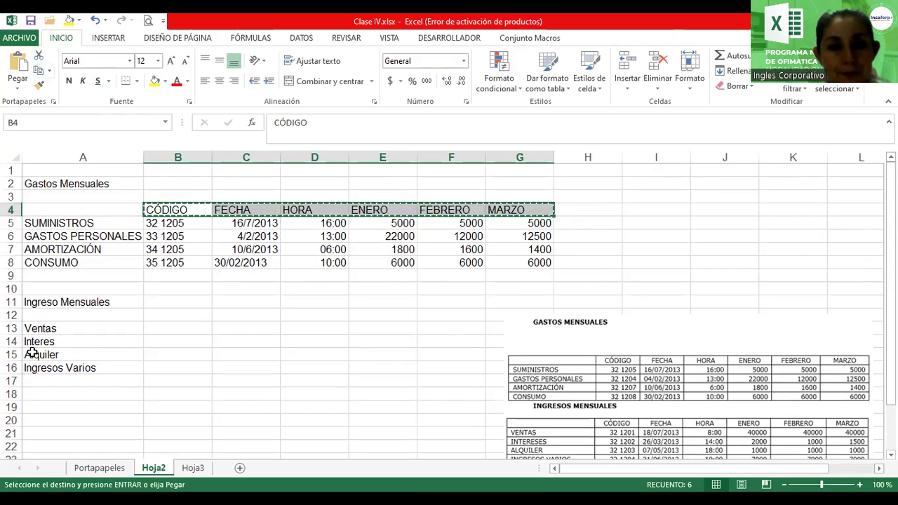
pyautogui.click(170, 314)
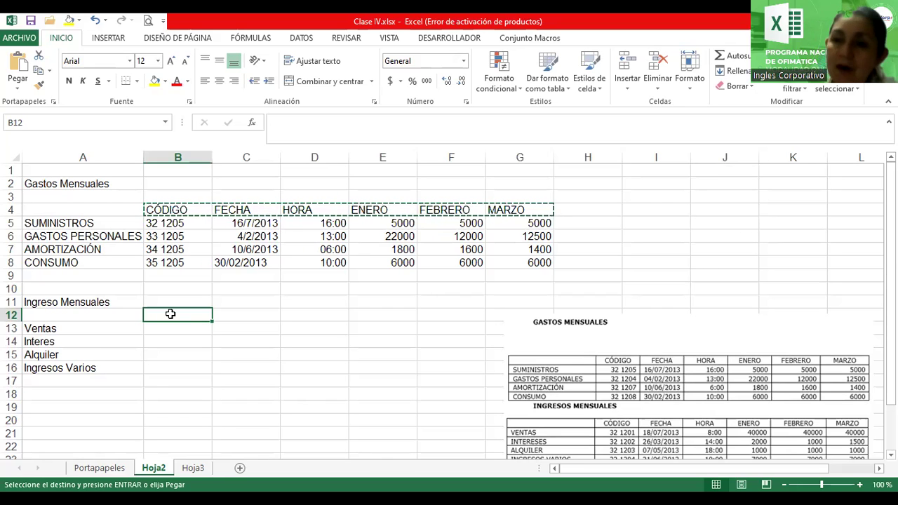
pyautogui.hotkey('ctrl', 'v')
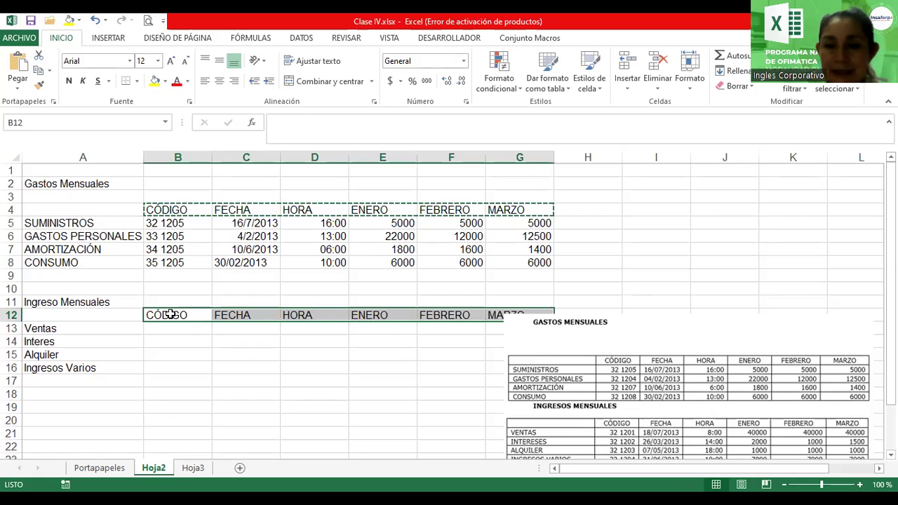
# Move the reference picture up beside the tables over columns G–L, then select cell B13.
pyautogui.click(671, 345)
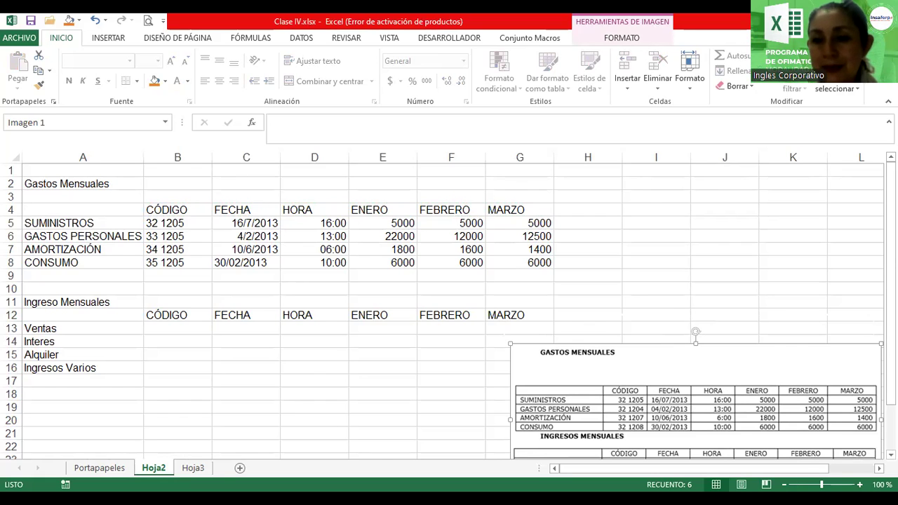
pyautogui.moveTo(812, 397)
pyautogui.mouseDown()
pyautogui.moveTo(826, 324)
pyautogui.moveTo(818, 272)
pyautogui.mouseUp()
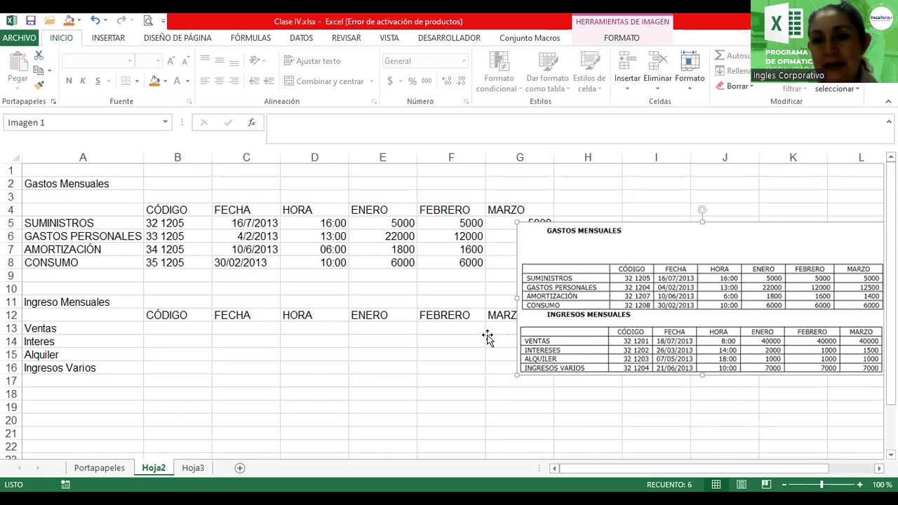
pyautogui.click(173, 328)
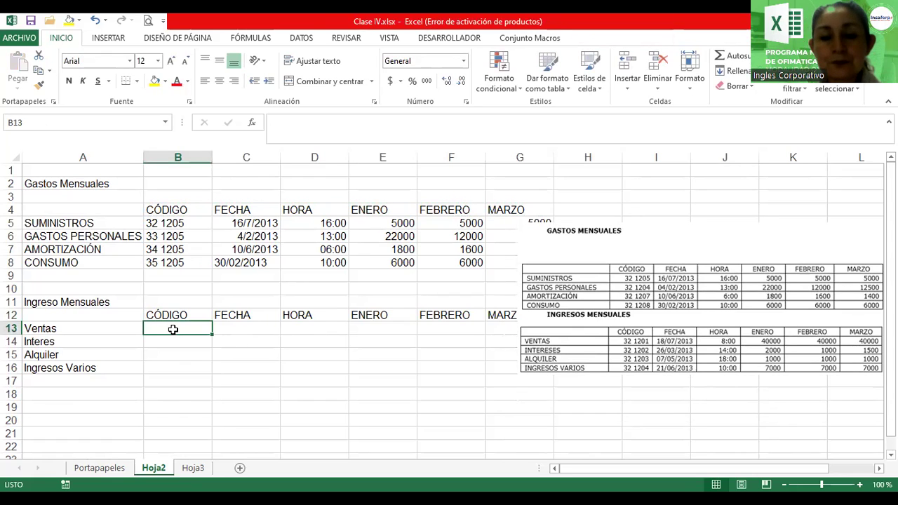
# Enter 1020 as the Ventas code in B13 and zoom the sheet in slightly.
pyautogui.write('1029')
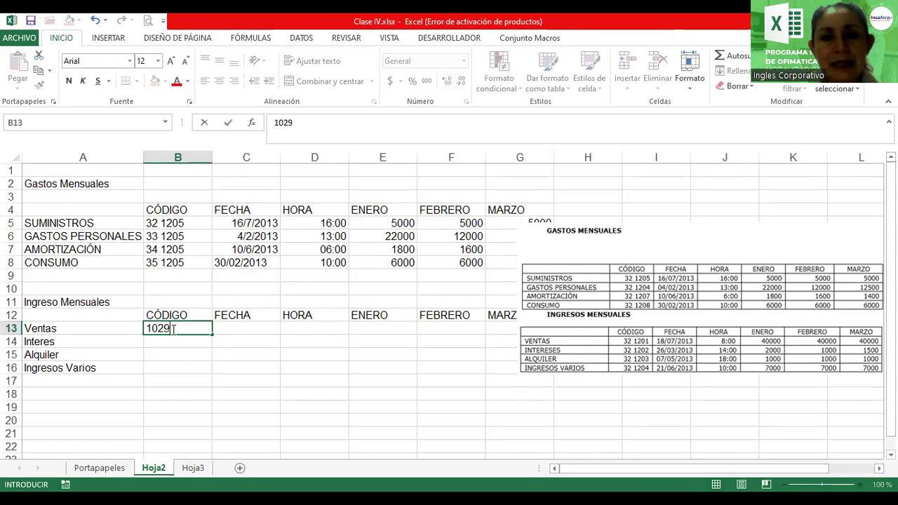
pyautogui.press('BackSpace')
pyautogui.write('0')
pyautogui.press('Return')
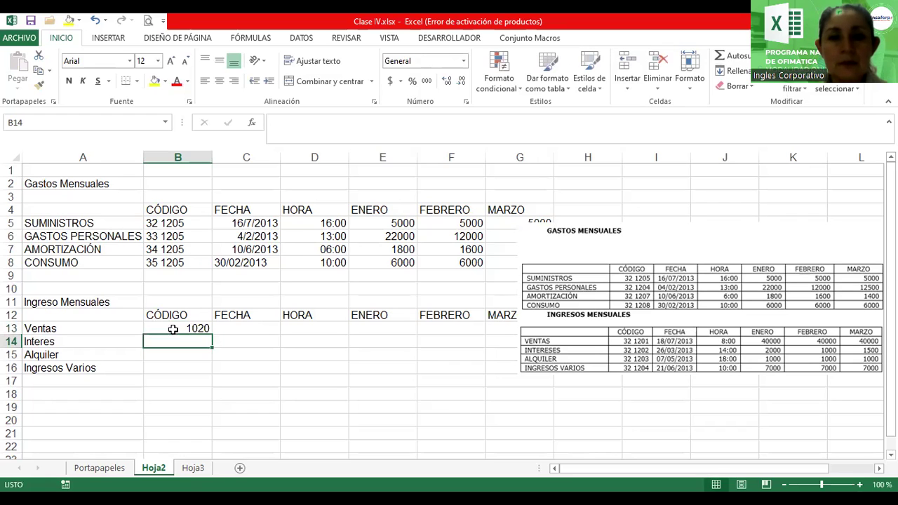
pyautogui.click(197, 327)
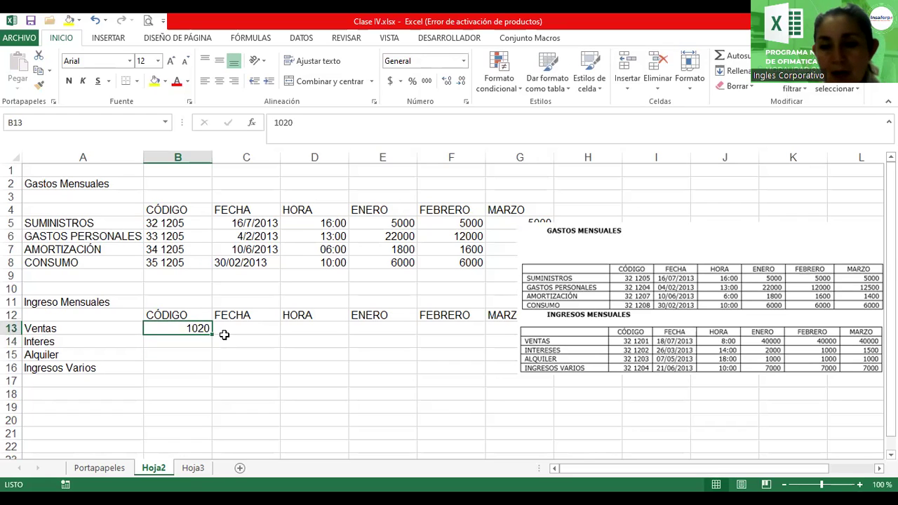
pyautogui.moveTo(821, 484); pyautogui.dragTo(823, 484)
# Fill B13 down to B16 to create the income codes 1020, 1021, 1022 and 1023.
pyautogui.click(859, 484)
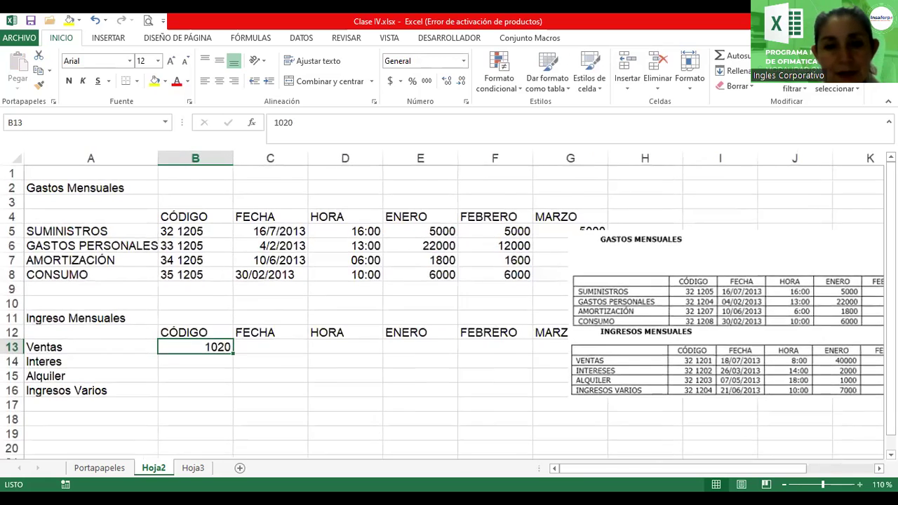
pyautogui.moveTo(254, 371); pyautogui.dragTo(254, 399)
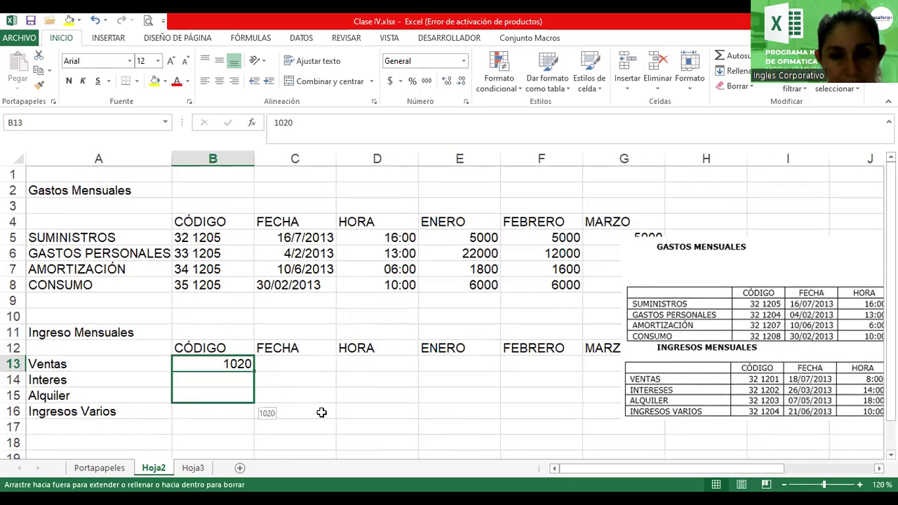
pyautogui.press('Escape')
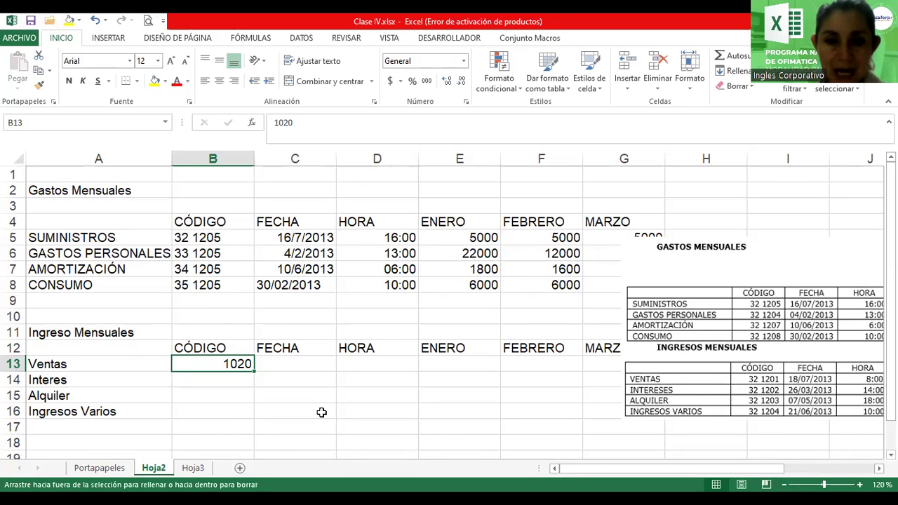
pyautogui.moveTo(254, 371); pyautogui.dragTo(253, 385)
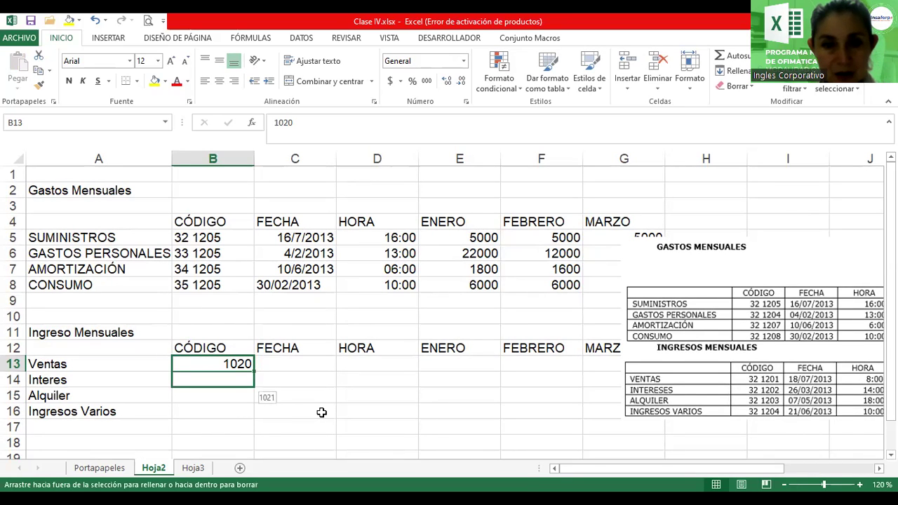
pyautogui.moveTo(321, 412); pyautogui.dragTo(251, 414)
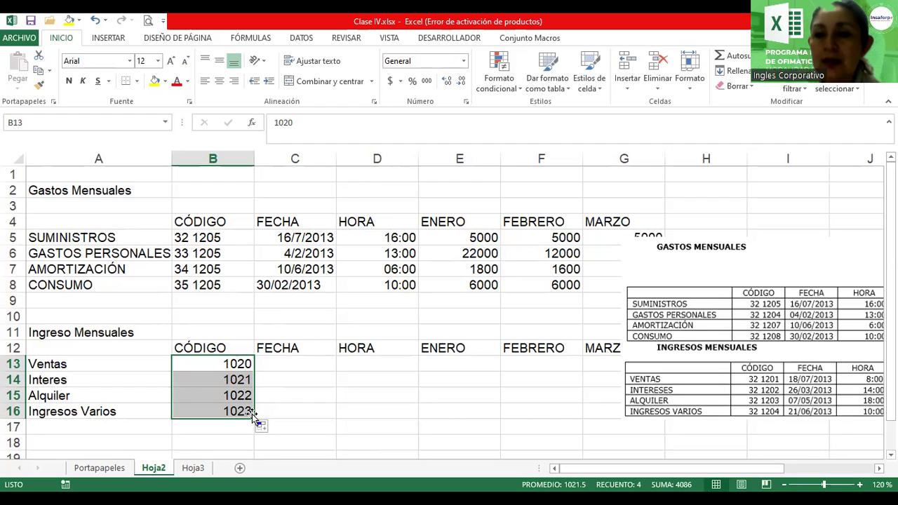
pyautogui.press('Right')
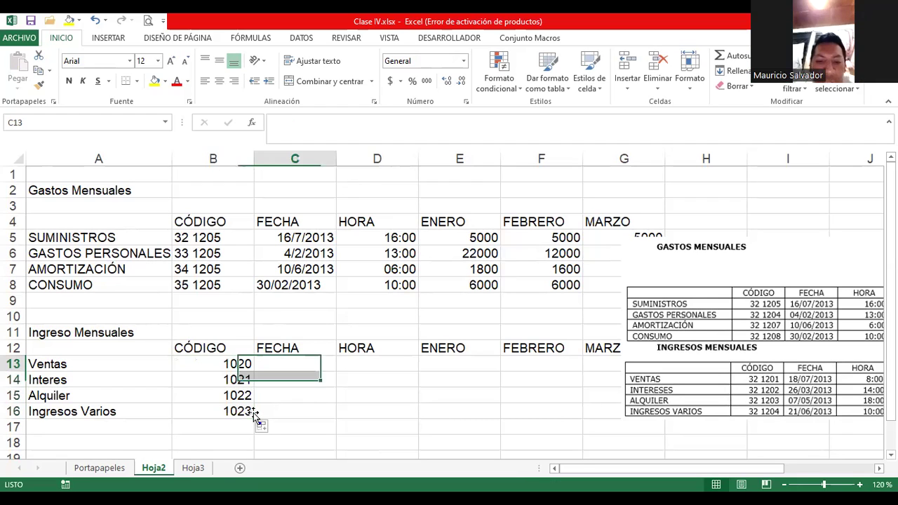
pyautogui.press('Left')
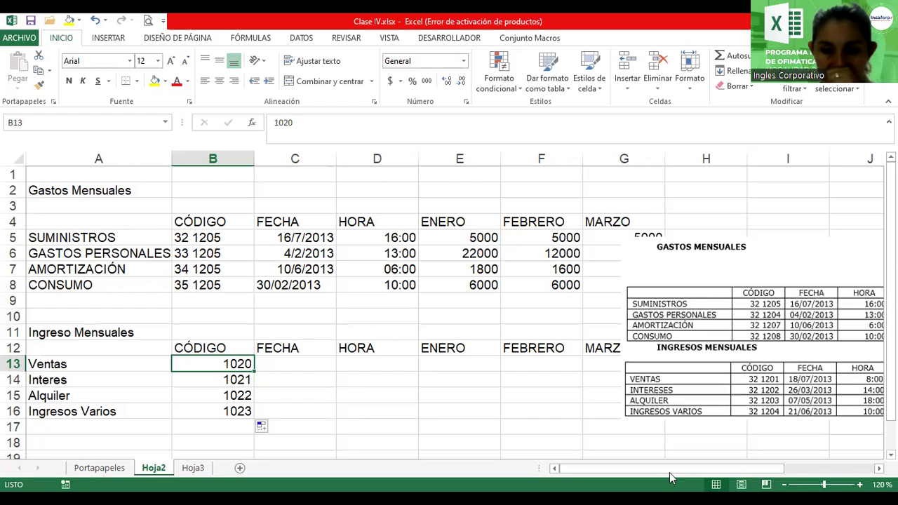
# Zoom to 150%, refill the B13:B16 codes, and shift the picture beside the income table.
pyautogui.click(859, 484)
pyautogui.click(859, 484)
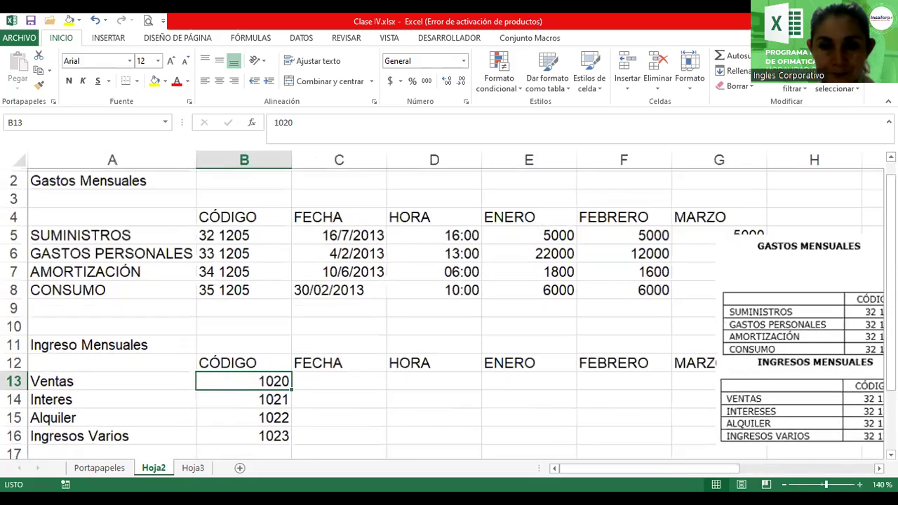
pyautogui.click(859, 483)
pyautogui.scroll(-2, 526, 422)
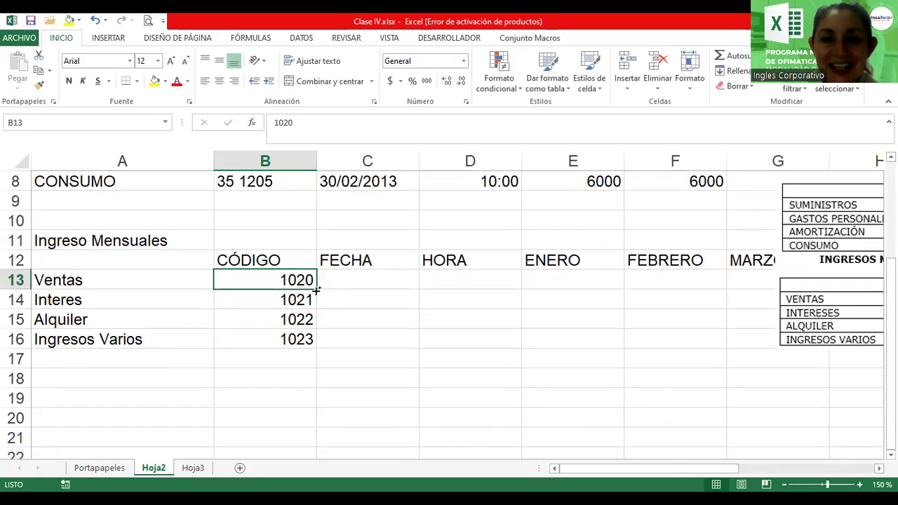
pyautogui.moveTo(317, 289); pyautogui.dragTo(317, 340)
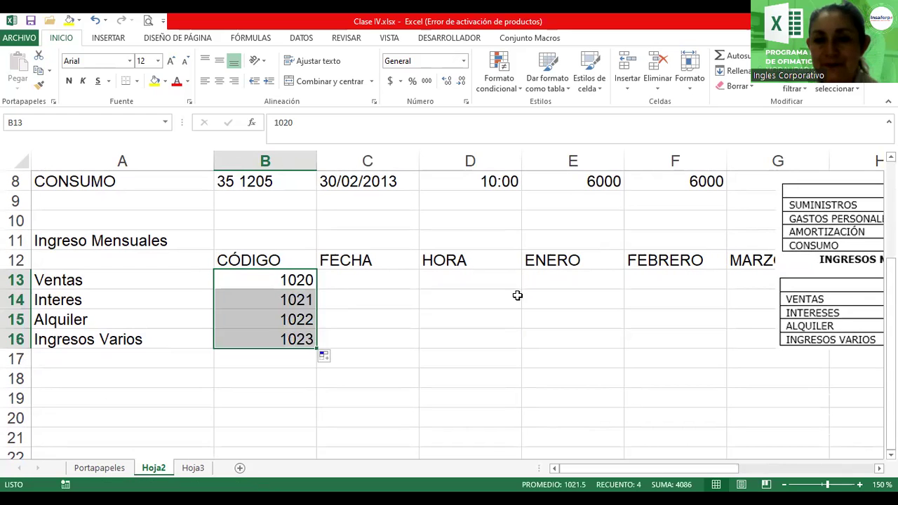
pyautogui.moveTo(857, 278)
pyautogui.mouseDown()
pyautogui.moveTo(743, 317)
pyautogui.moveTo(659, 316)
pyautogui.mouseUp()
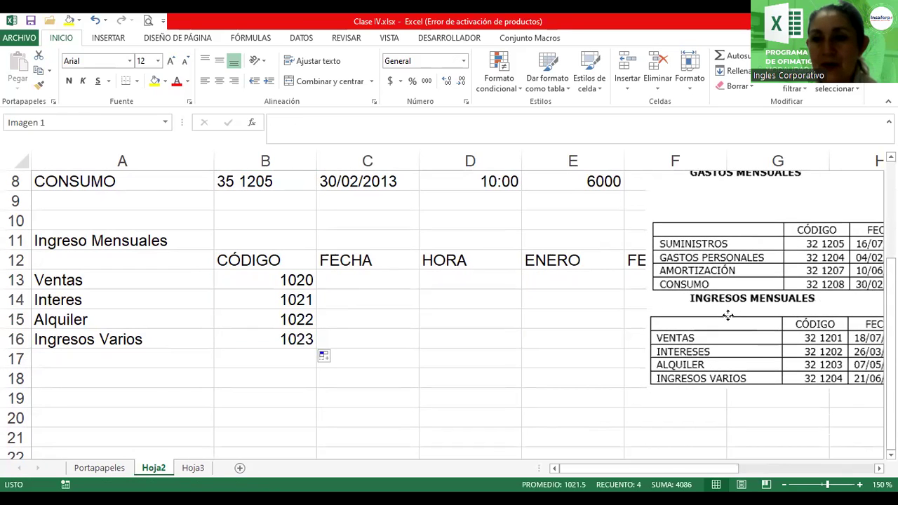
# Enter the dates 18/07/2013, 26/03/2013, 07/05/2013 and 21/06/2013 in C13:C16.
pyautogui.click(382, 280)
pyautogui.write('18')
pyautogui.write('/')
pyautogui.write('07')
pyautogui.write('/2013')
pyautogui.press('Return')
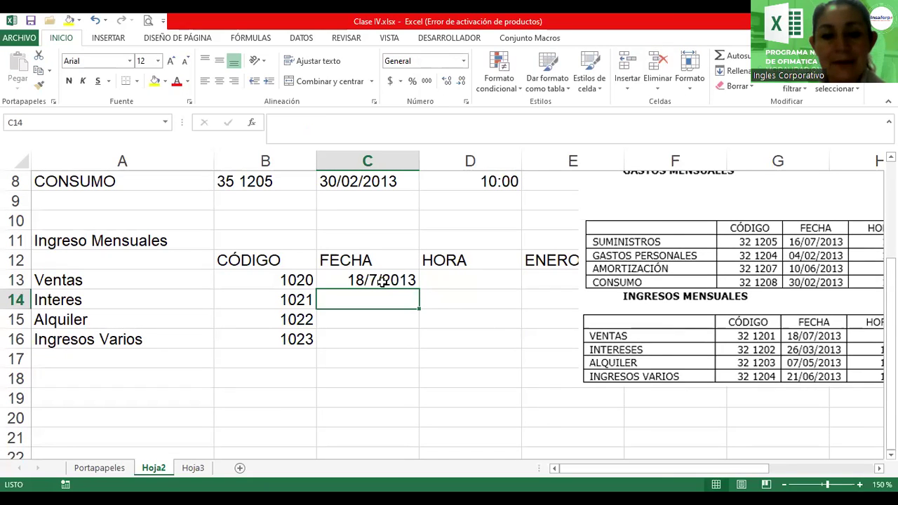
pyautogui.write('26/')
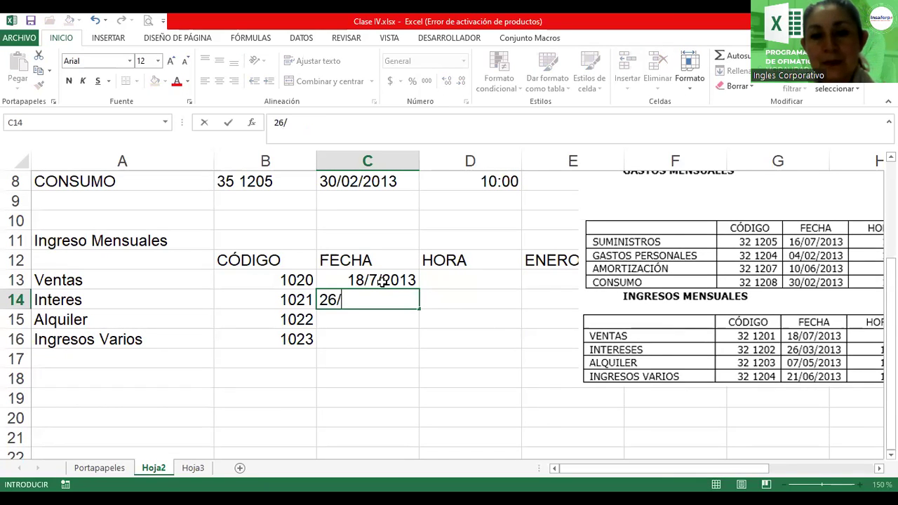
pyautogui.write('03/')
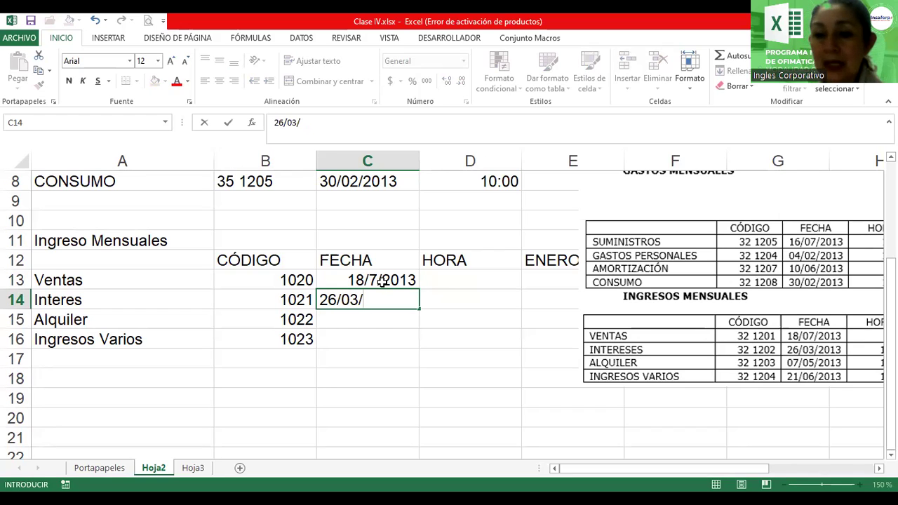
pyautogui.write('2013')
pyautogui.press('Return')
pyautogui.write('0')
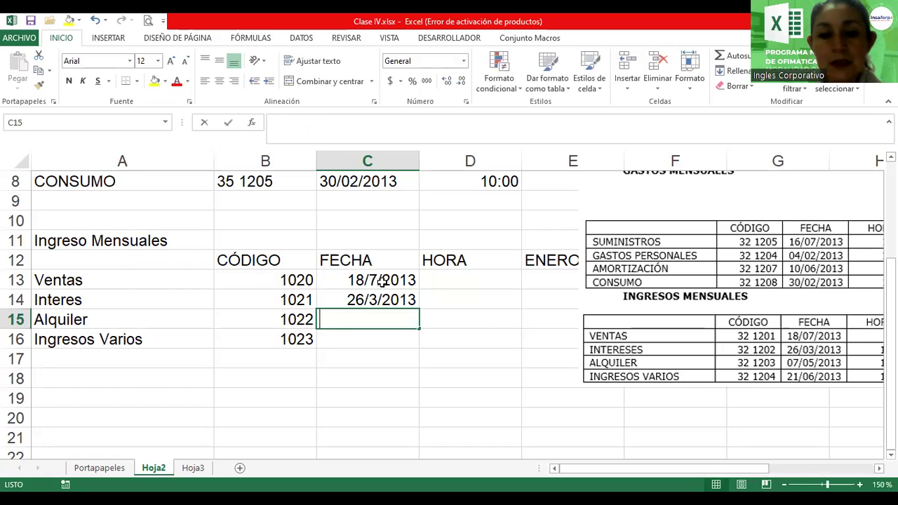
pyautogui.write('7/')
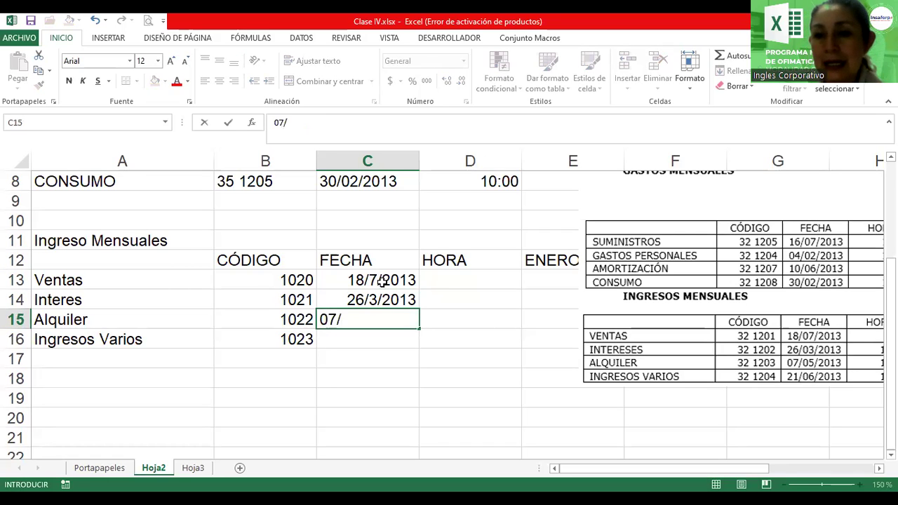
pyautogui.write('05/201')
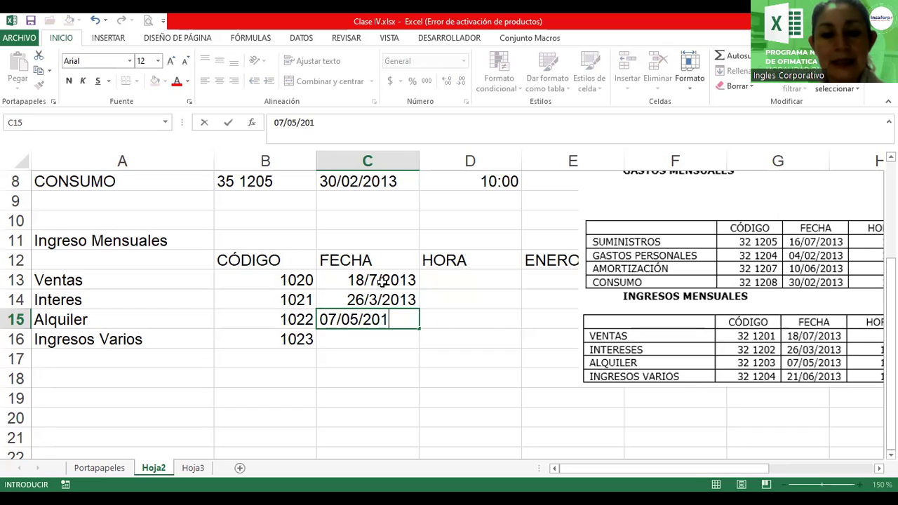
pyautogui.write('3')
pyautogui.press('Return')
pyautogui.write('2')
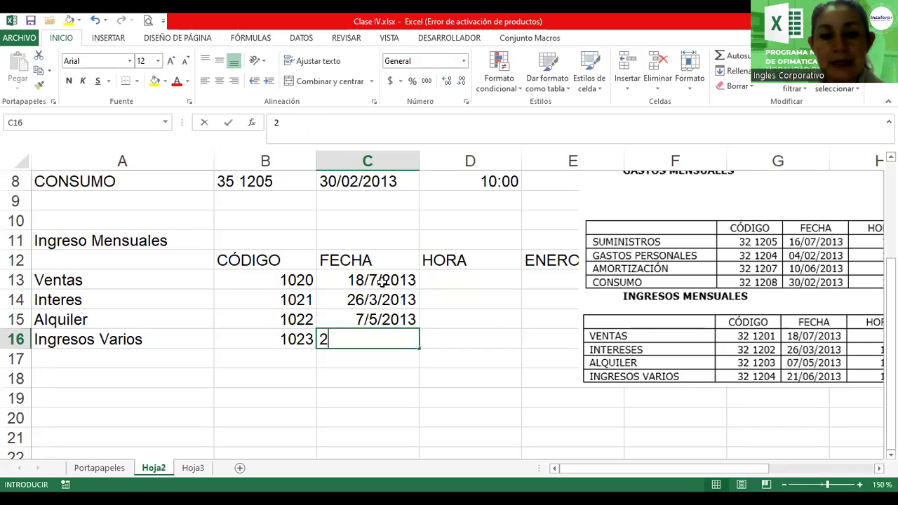
pyautogui.write('1/06/2013')
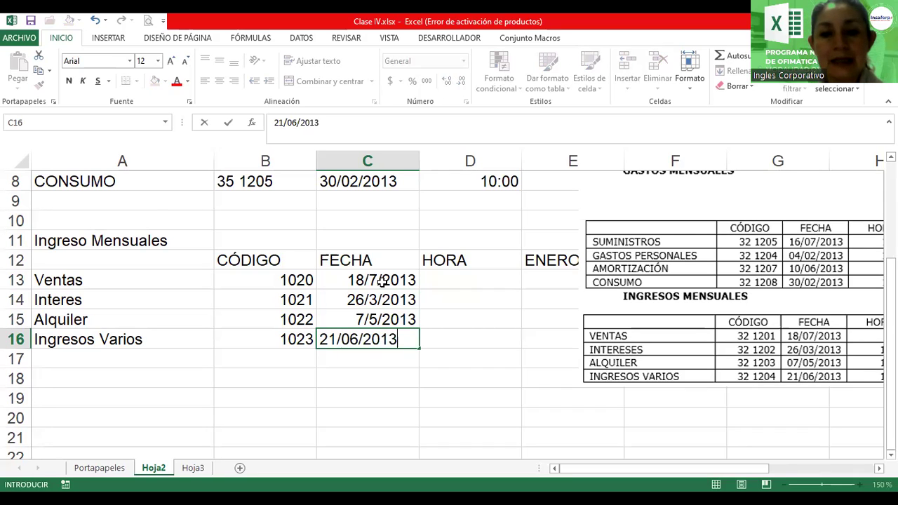
pyautogui.press('Return')
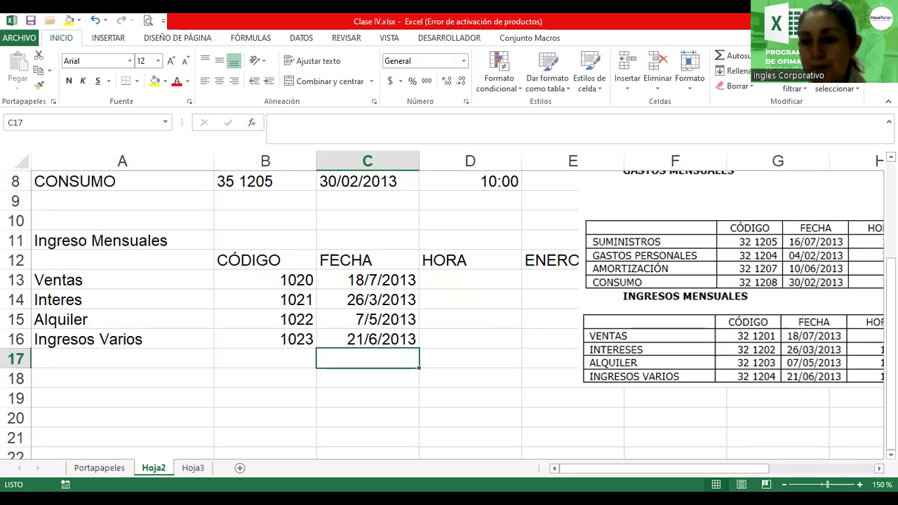
# Enter HORA times 8:00, 14:00, 18:00 and 10:00 in D13:D16, then shift the picture right.
pyautogui.click(784, 483)
pyautogui.moveTo(775, 443); pyautogui.dragTo(778, 428)
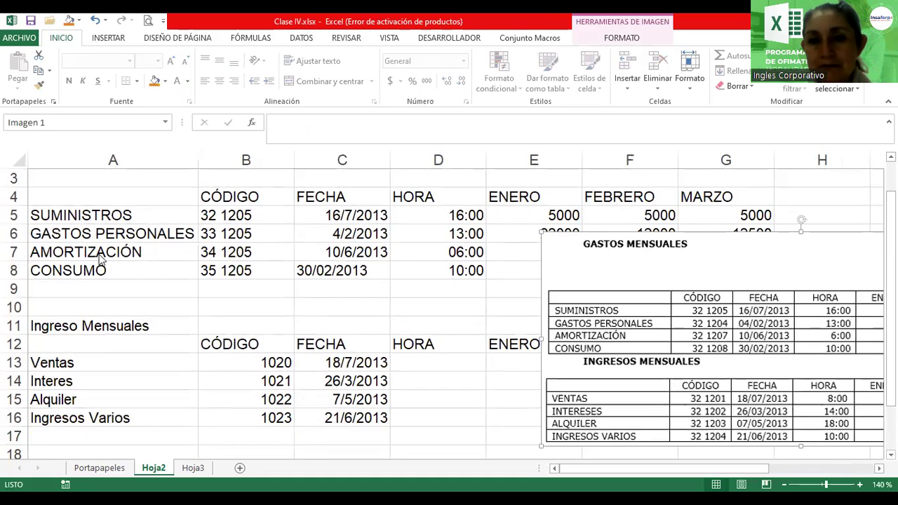
pyautogui.click(456, 365)
pyautogui.write('8:00')
pyautogui.press('Return')
pyautogui.write('14:00')
pyautogui.press('Return')
pyautogui.write('18:00')
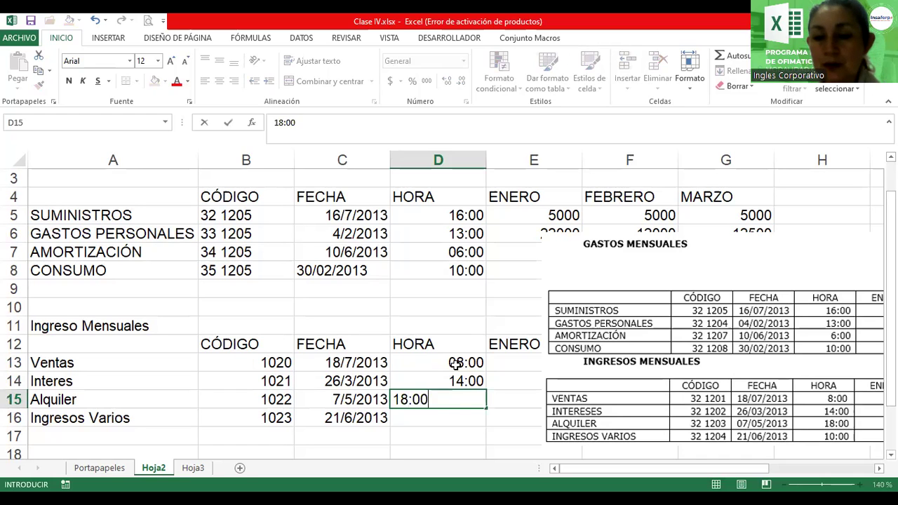
pyautogui.press('Return')
pyautogui.write('10:00')
pyautogui.press('Return')
pyautogui.click(661, 381)
pyautogui.moveTo(661, 381); pyautogui.dragTo(759, 364)
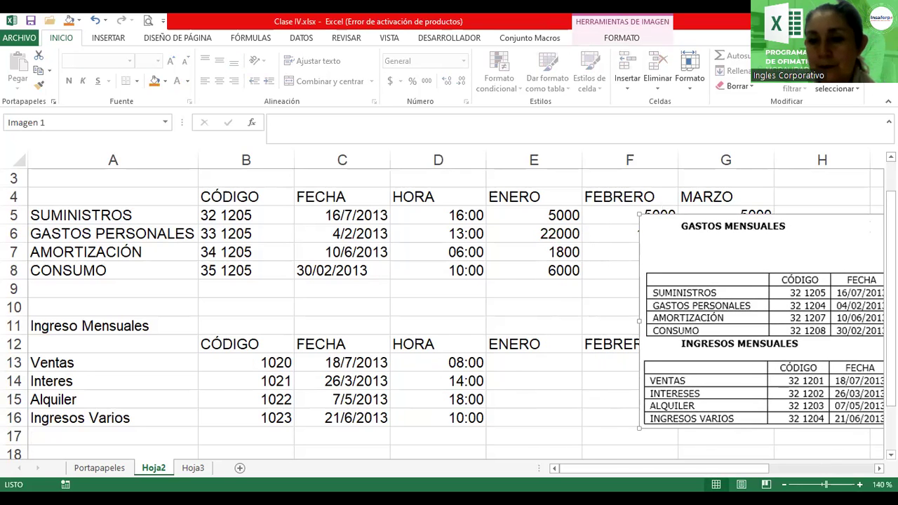
# Enter ENERO amounts 40000, 1000, 1000 and 7000 in E13:E16 and move the picture up-left.
pyautogui.hscroll(1, 631, 392)
pyautogui.hscroll(1, 539, 416)
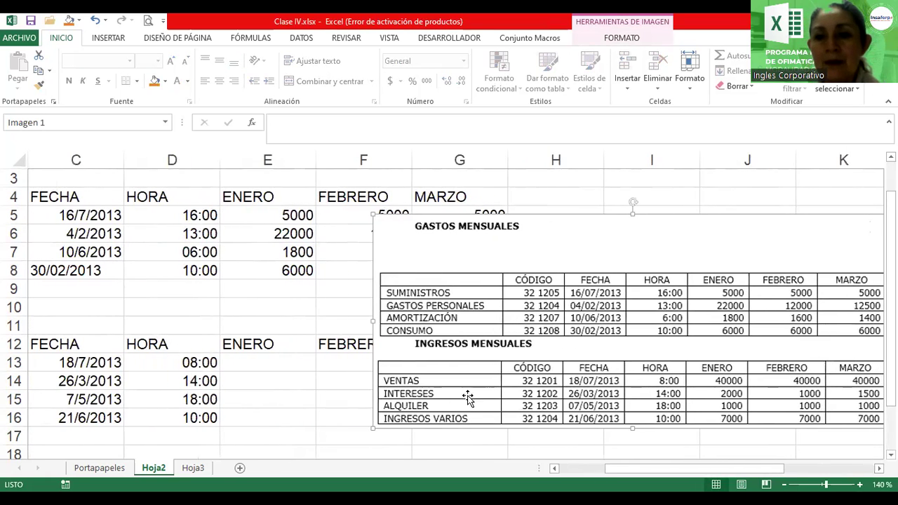
pyautogui.click(246, 362)
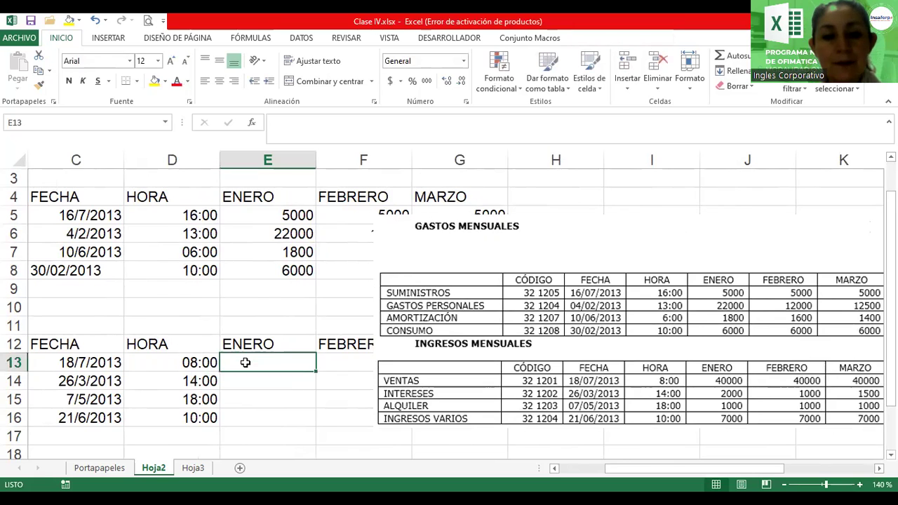
pyautogui.write('40000')
pyautogui.press('Return')
pyautogui.write('1000')
pyautogui.press('Return')
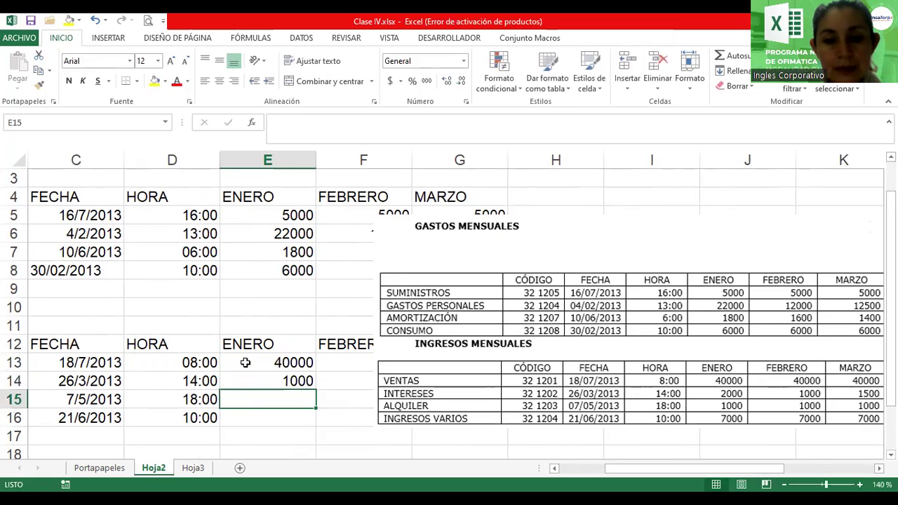
pyautogui.write('1000')
pyautogui.press('Return')
pyautogui.write('7000')
pyautogui.press('Return')
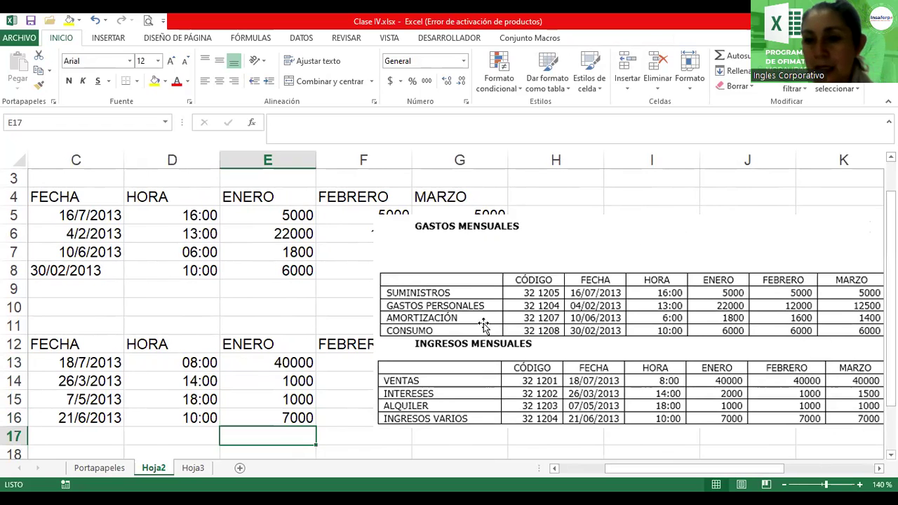
pyautogui.moveTo(584, 330); pyautogui.dragTo(550, 239)
# Copy Ventas' 40000 into FEBRERO and MARZO, and change Interes' ENERO amount to 2000.
pyautogui.click(284, 362)
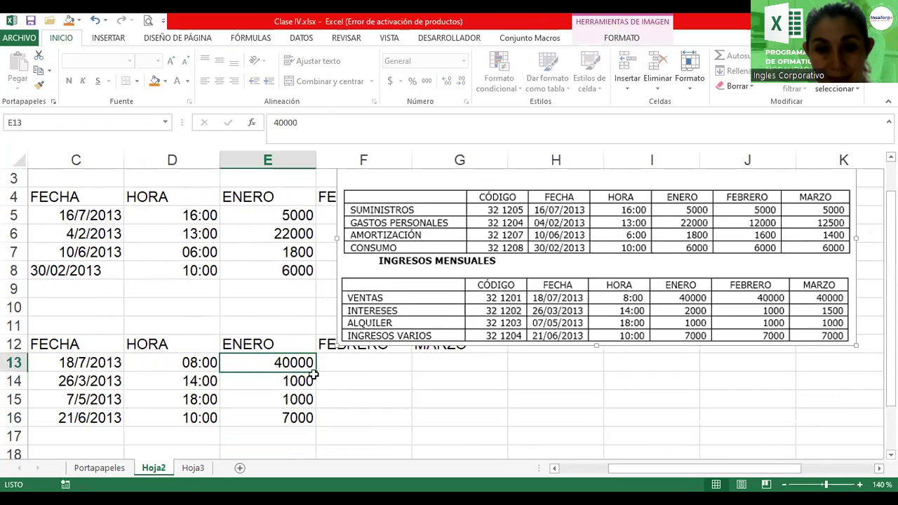
pyautogui.moveTo(315, 371); pyautogui.dragTo(504, 386)
pyautogui.click(274, 383)
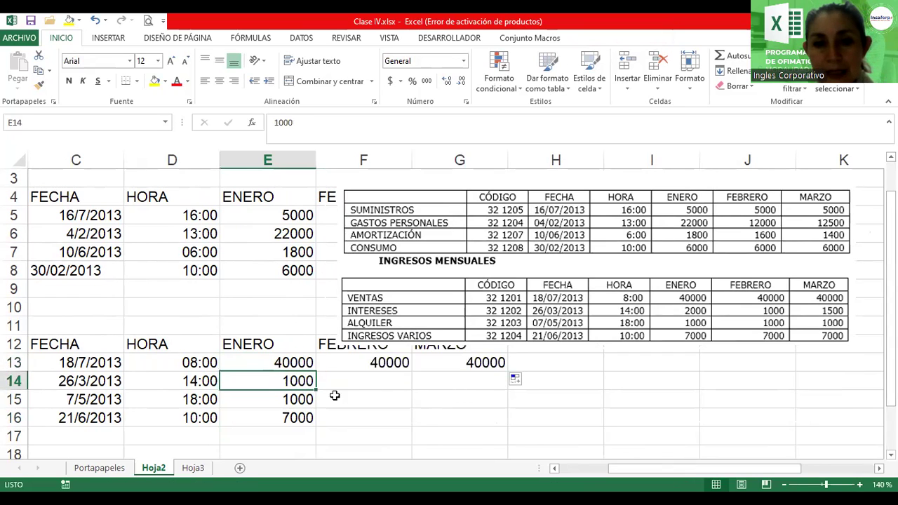
pyautogui.moveTo(316, 389); pyautogui.dragTo(343, 389)
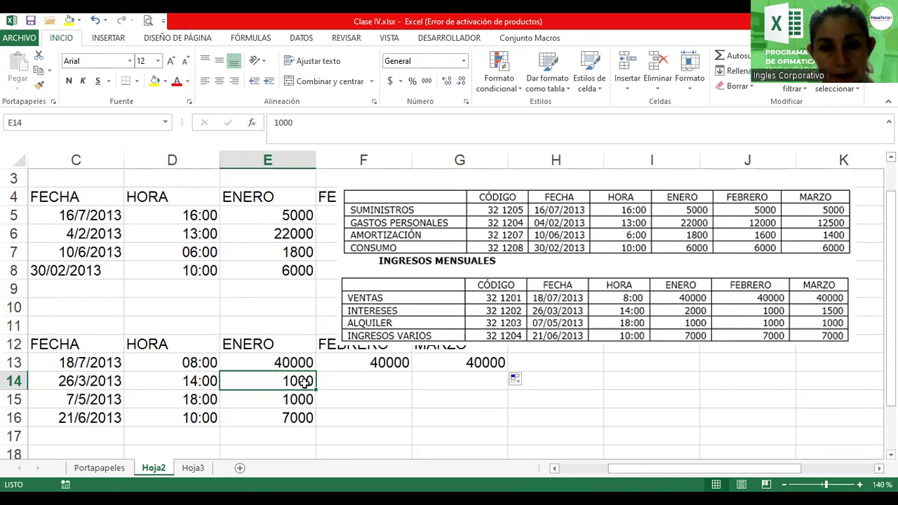
pyautogui.moveTo(343, 390); pyautogui.dragTo(307, 382)
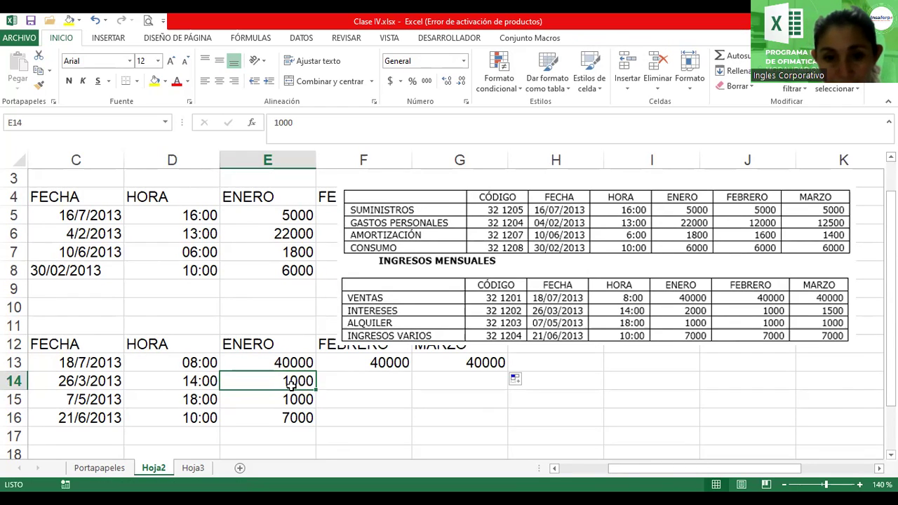
pyautogui.write('2000')
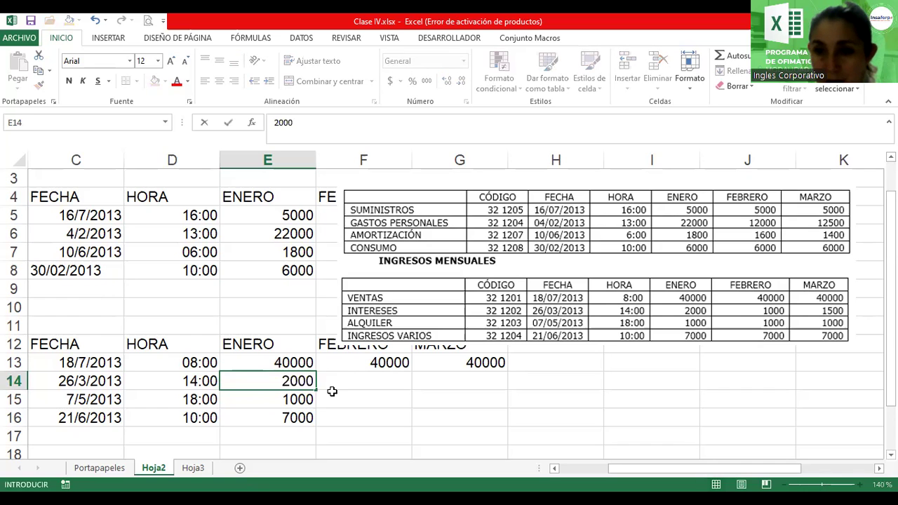
pyautogui.press('Return')
# Enter FEBRERO amounts 1000, 1000 and 7000 in F14:F16, and copy 7000 into G16.
pyautogui.click(371, 381)
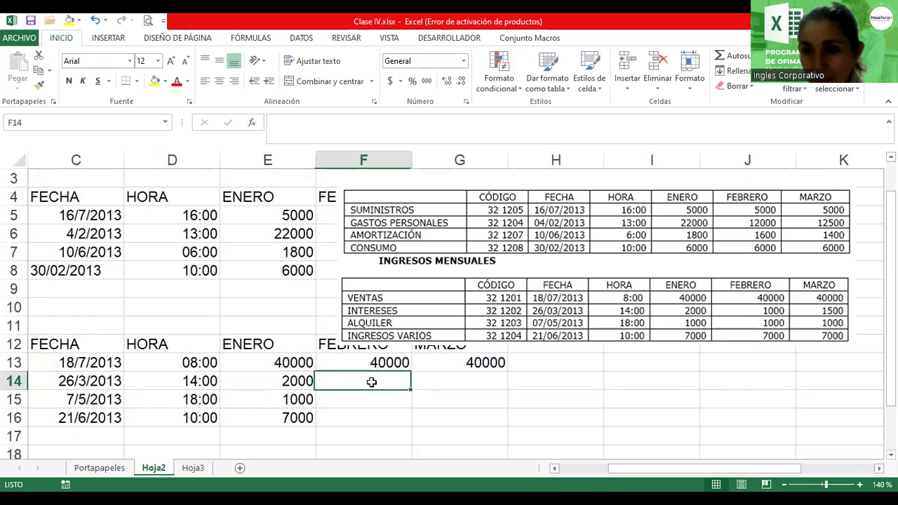
pyautogui.doubleClick(372, 381)
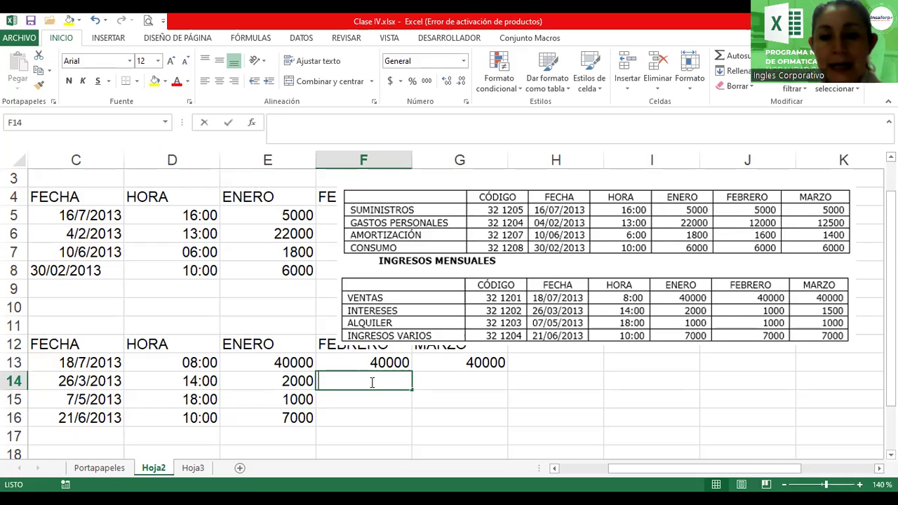
pyautogui.write('1000')
pyautogui.press('Return')
pyautogui.write('1000')
pyautogui.press('Return')
pyautogui.write('7000')
pyautogui.press('Return')
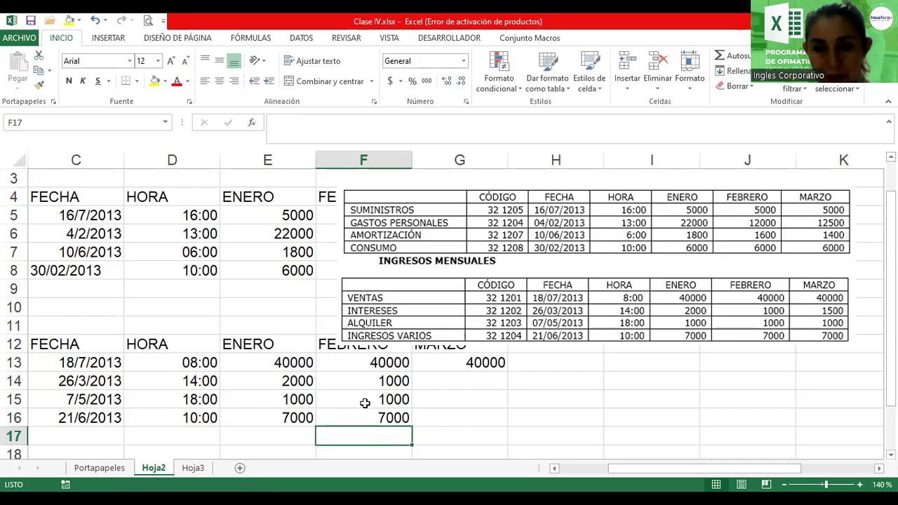
pyautogui.click(378, 419)
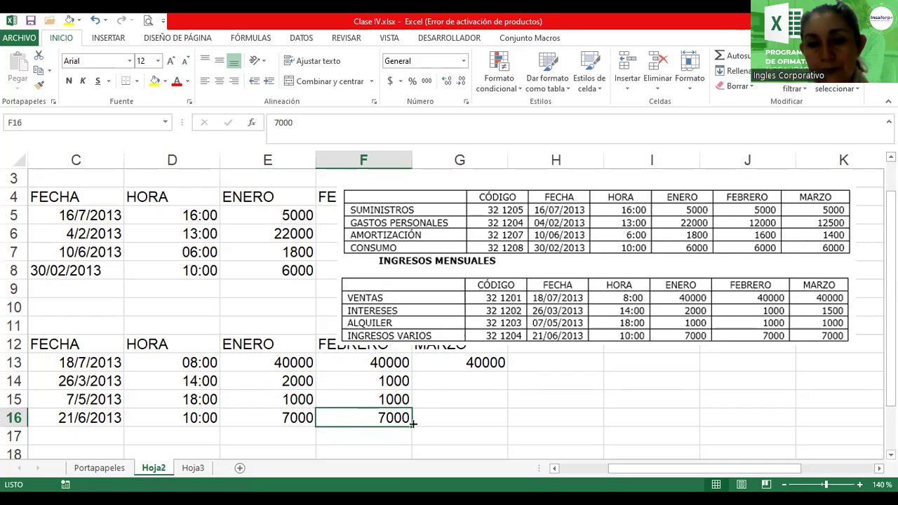
pyautogui.moveTo(412, 425); pyautogui.dragTo(476, 419)
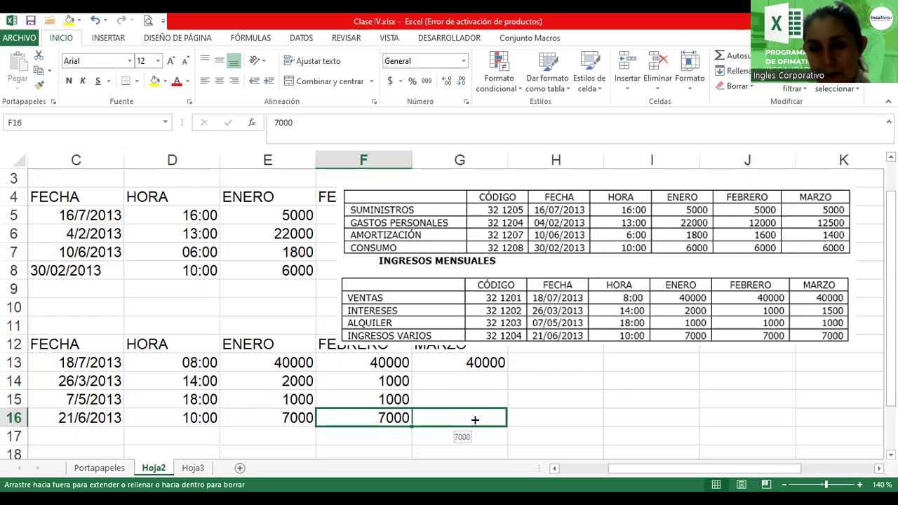
# Enter MARZO amounts 1500 for Interes in G14 and 1000 for Alquiler in G15.
pyautogui.click(469, 380)
pyautogui.write('1500')
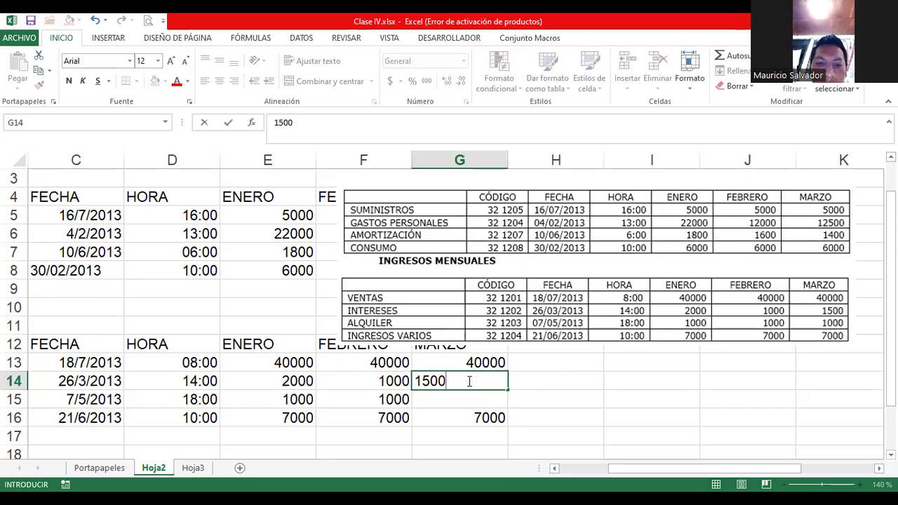
pyautogui.press('Return')
pyautogui.write('100')
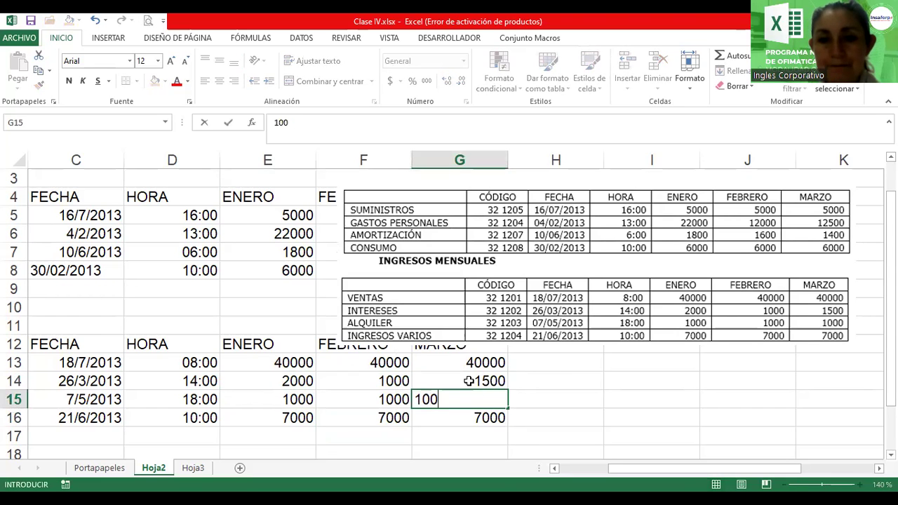
pyautogui.write('0')
pyautogui.press('Return')
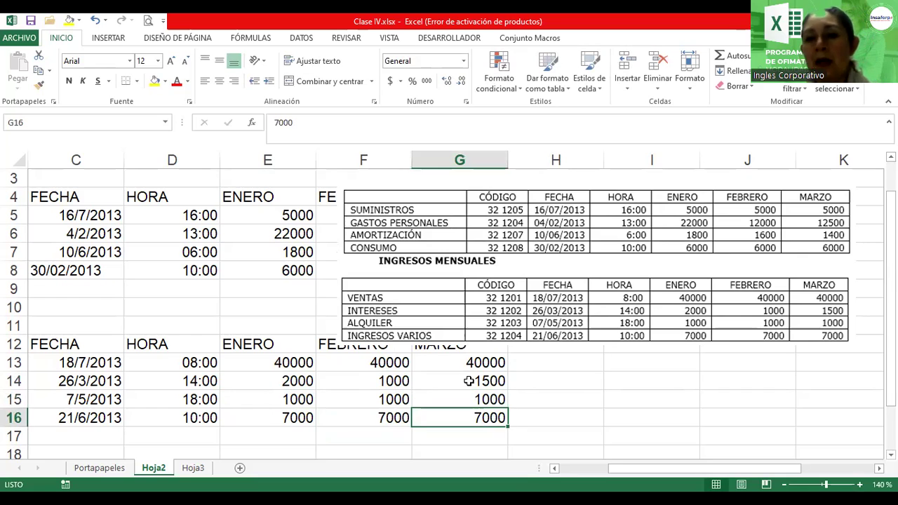
pyautogui.click(621, 323)
# Delete the reference picture from Hoja2, leaving both finished tables visible.
pyautogui.moveTo(674, 277); pyautogui.dragTo(424, 370)
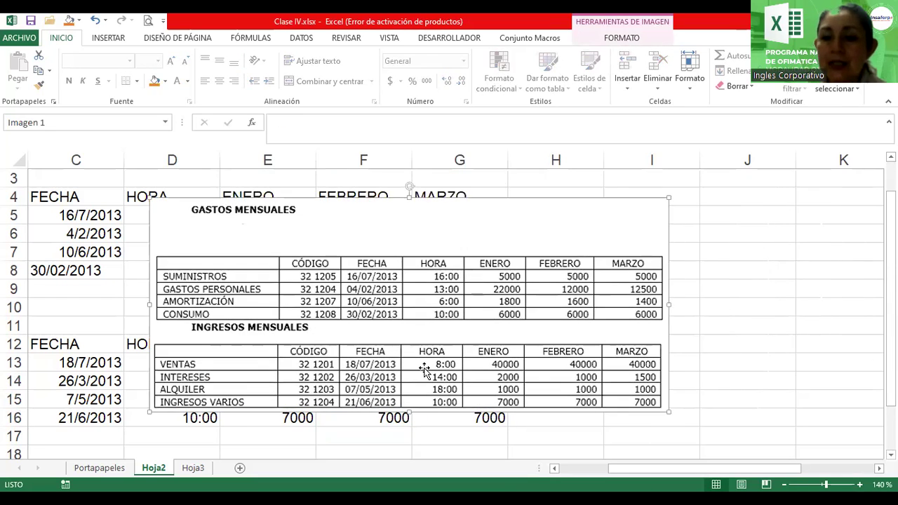
pyautogui.press('Delete')
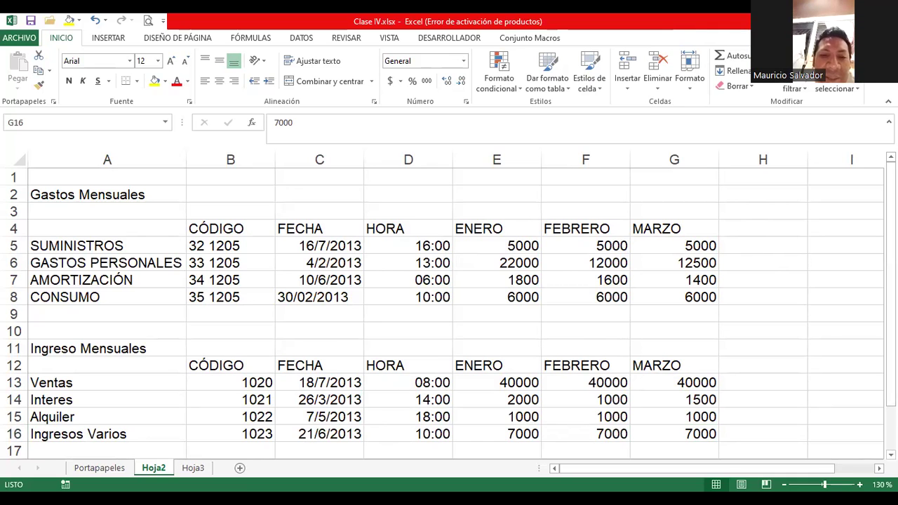
pyautogui.scroll(-2, 448, 305)
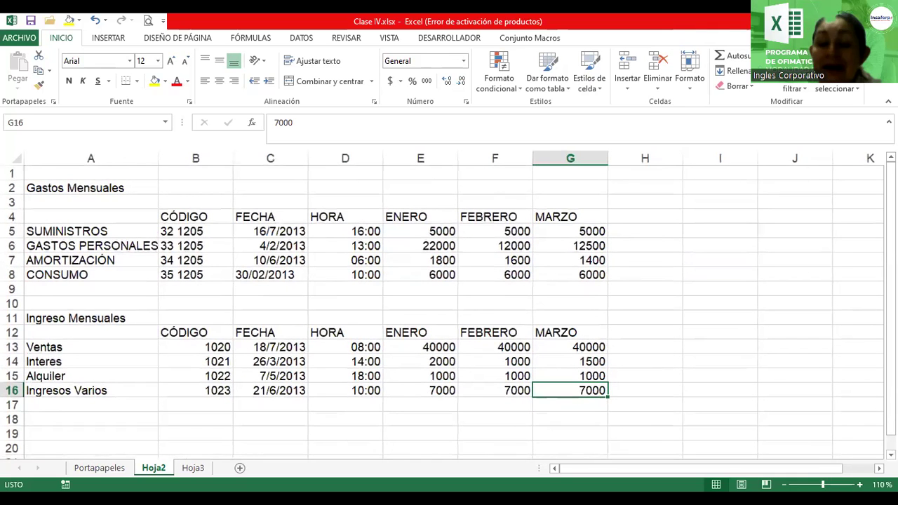
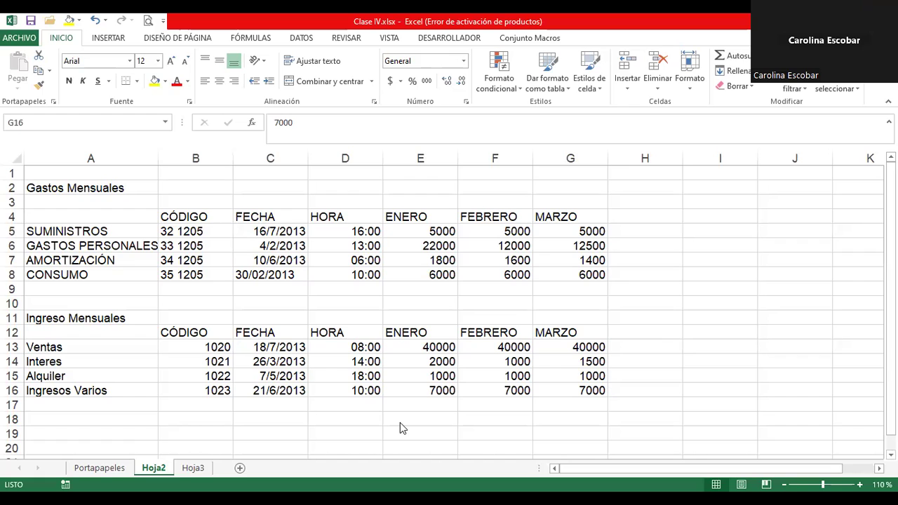
# Fill the income codes down column B from B13 through B16 (Ingresos Varios).
pyautogui.click(197, 347)
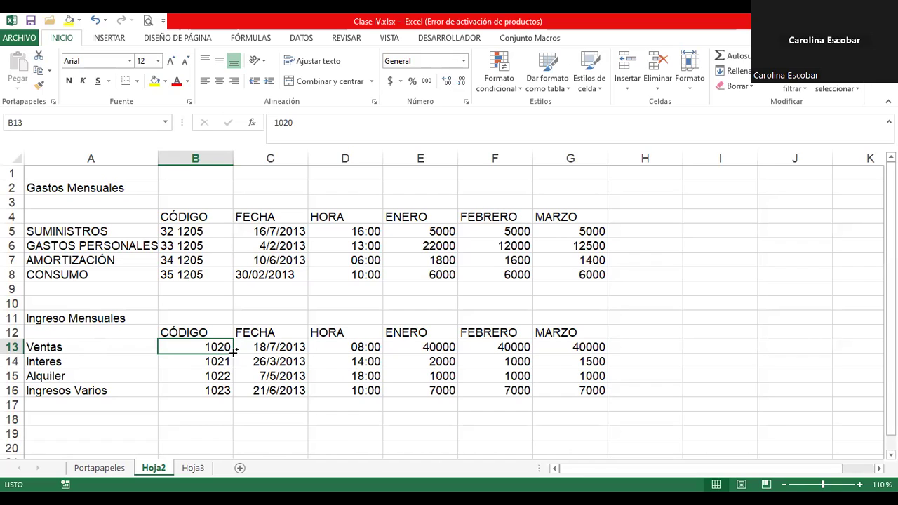
pyautogui.moveTo(233, 352); pyautogui.dragTo(233, 390)
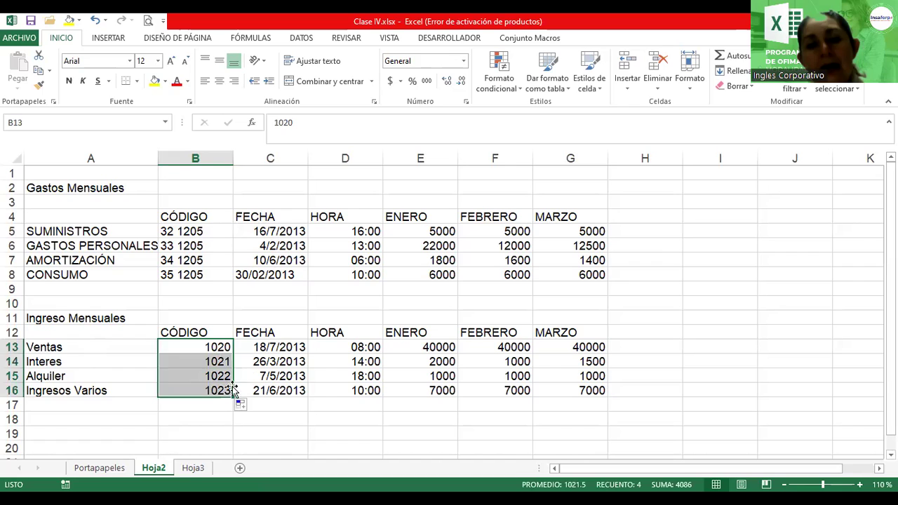
pyautogui.click(218, 375)
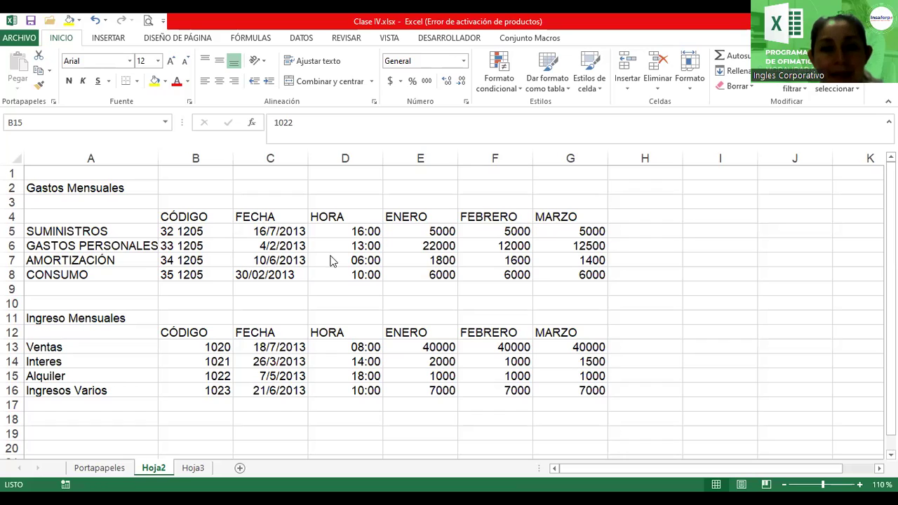
pyautogui.click(214, 346)
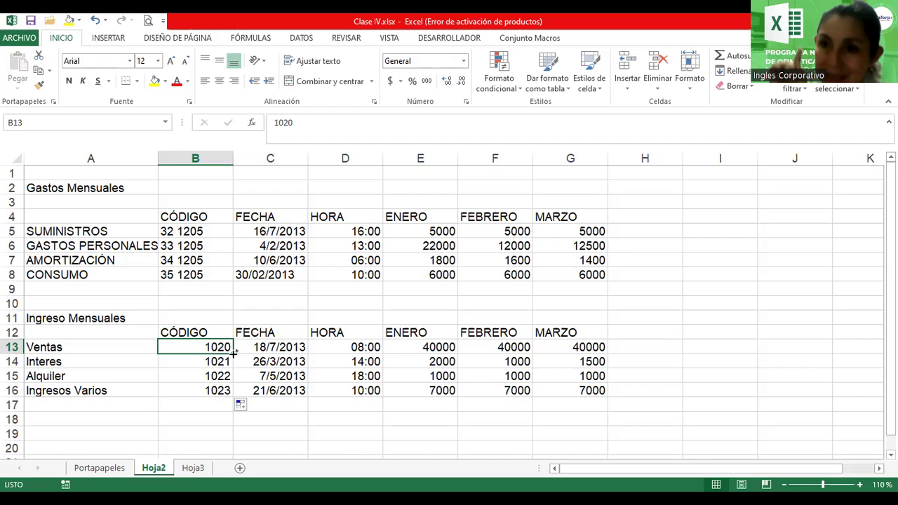
pyautogui.moveTo(233, 354); pyautogui.dragTo(233, 397)
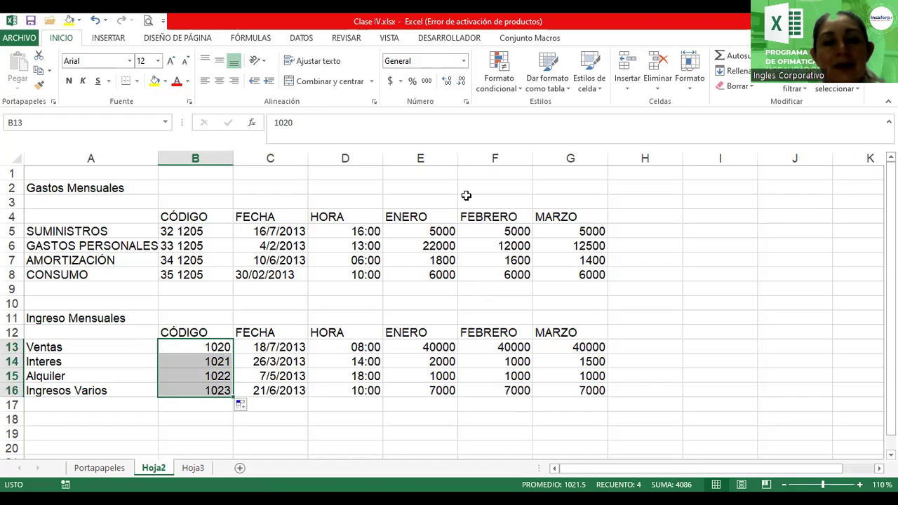
# Merge and center the Gastos Mensuales title across A2:G2 and enlarge it to 18 points.
pyautogui.click(44, 188)
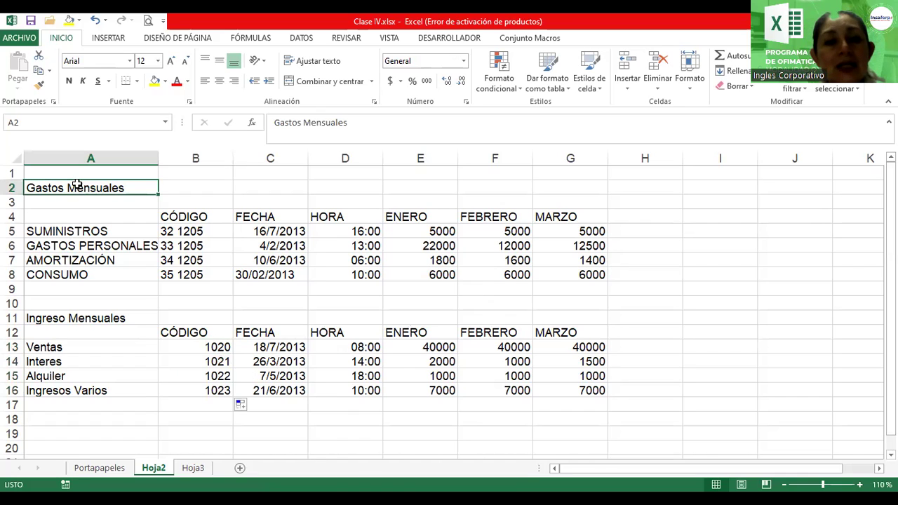
pyautogui.moveTo(74, 190)
pyautogui.mouseDown()
pyautogui.moveTo(509, 203)
pyautogui.moveTo(558, 189)
pyautogui.mouseUp()
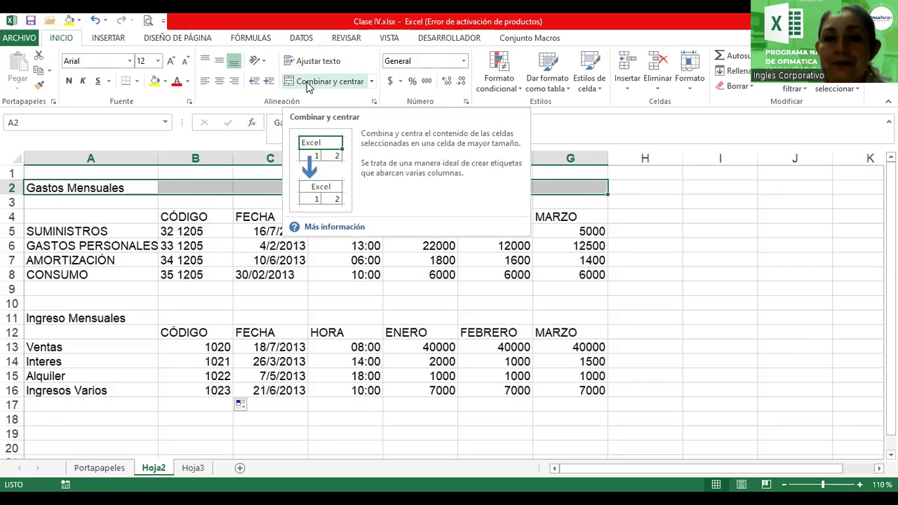
pyautogui.click(300, 85)
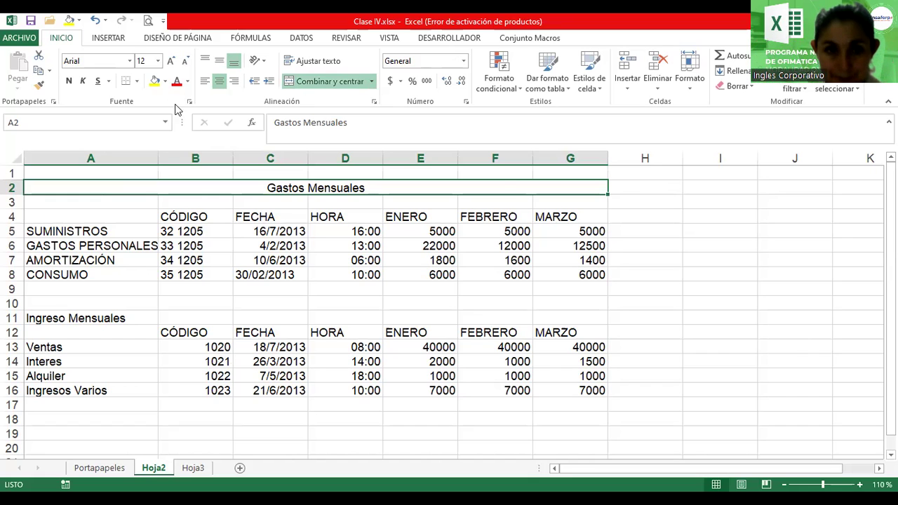
pyautogui.click(169, 63)
pyautogui.click(169, 63)
pyautogui.click(169, 63)
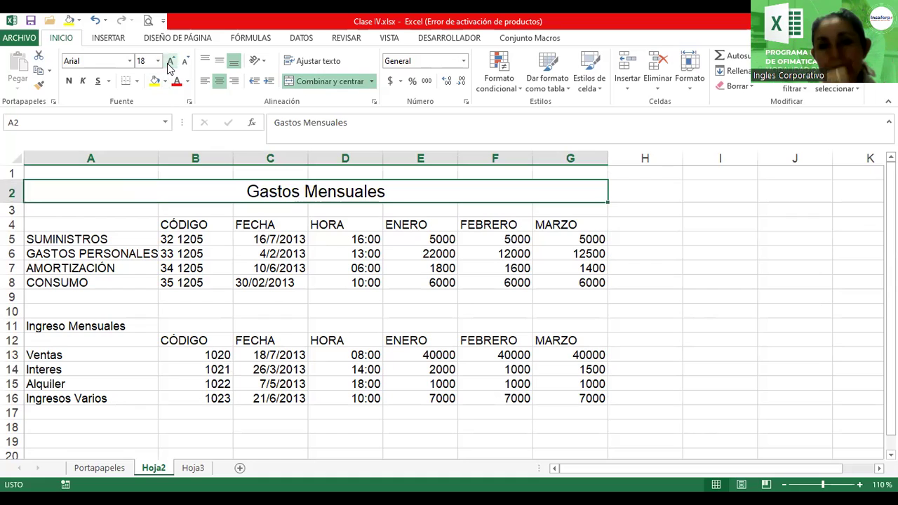
# Make the Gastos Mensuales title bold, italic and underlined.
pyautogui.click(68, 82)
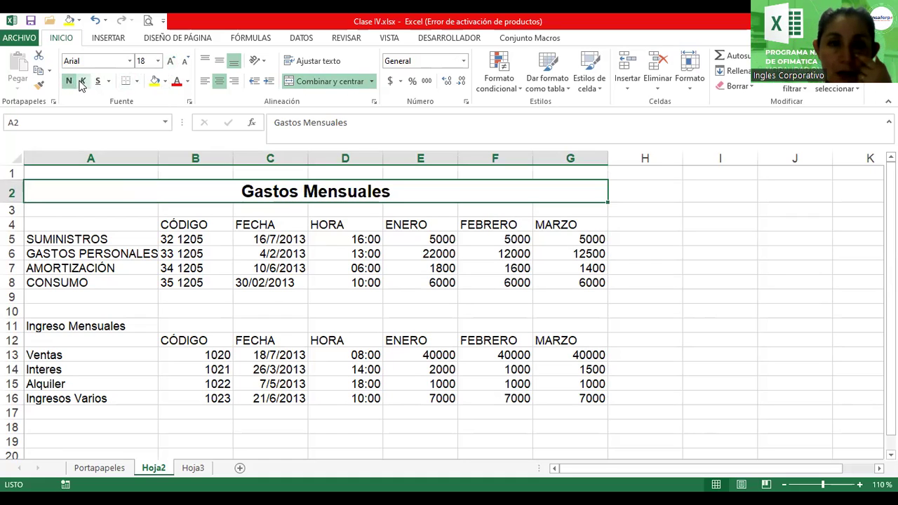
pyautogui.click(82, 82)
pyautogui.click(97, 82)
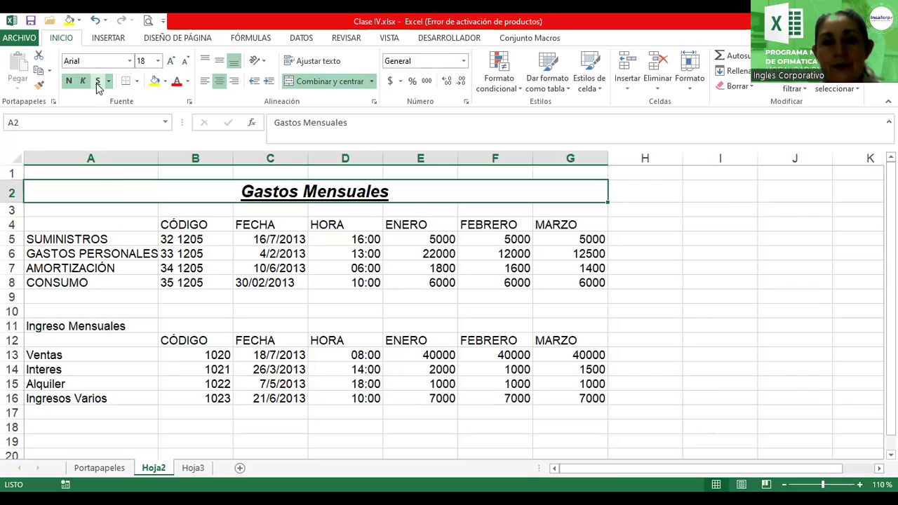
pyautogui.click(73, 327)
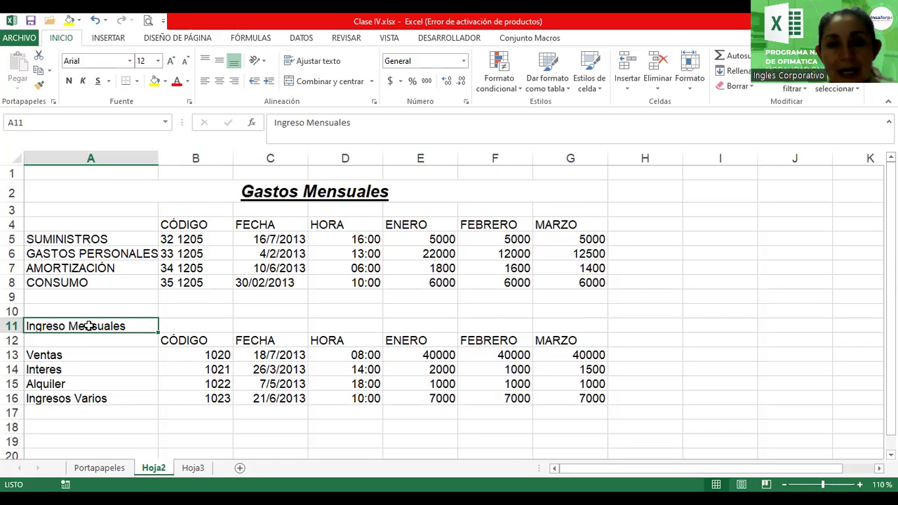
# Merge and center the Ingreso Mensuales title across A11:G11.
pyautogui.moveTo(76, 326); pyautogui.dragTo(395, 328)
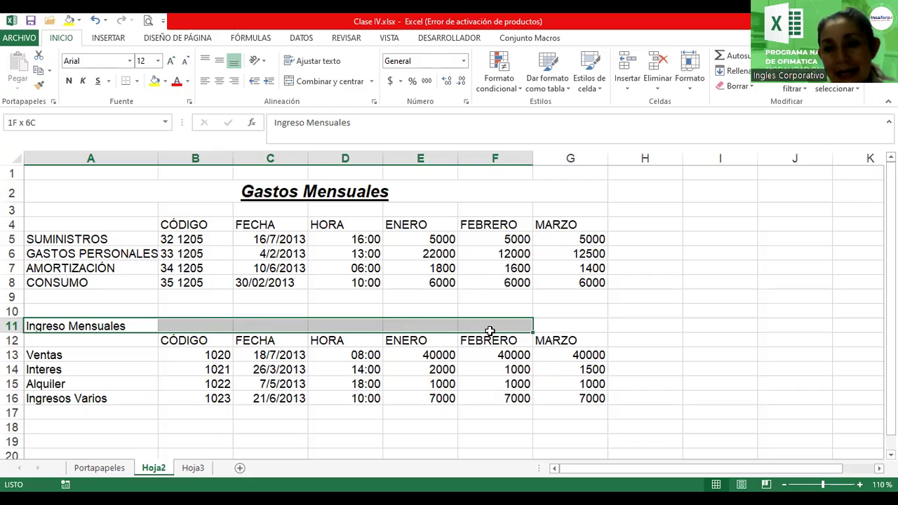
pyautogui.moveTo(395, 328); pyautogui.dragTo(554, 330)
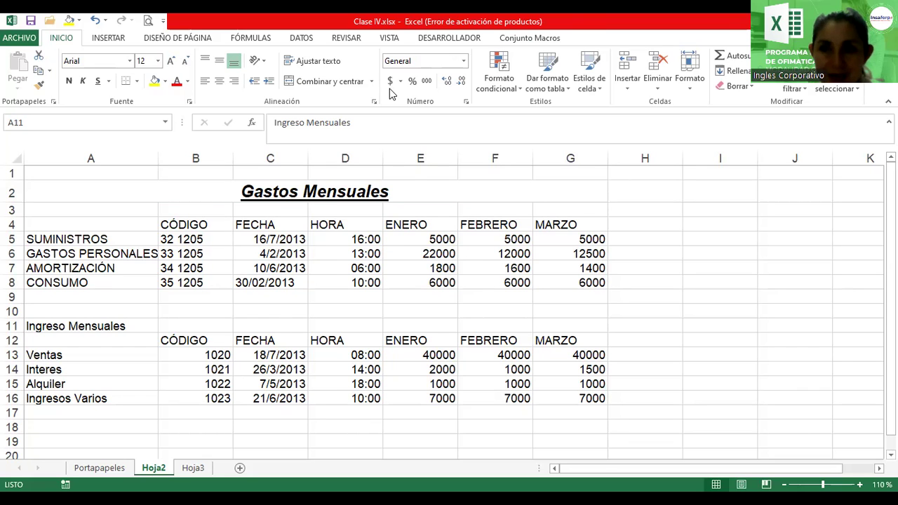
pyautogui.click(79, 326)
pyautogui.moveTo(60, 325); pyautogui.dragTo(559, 327)
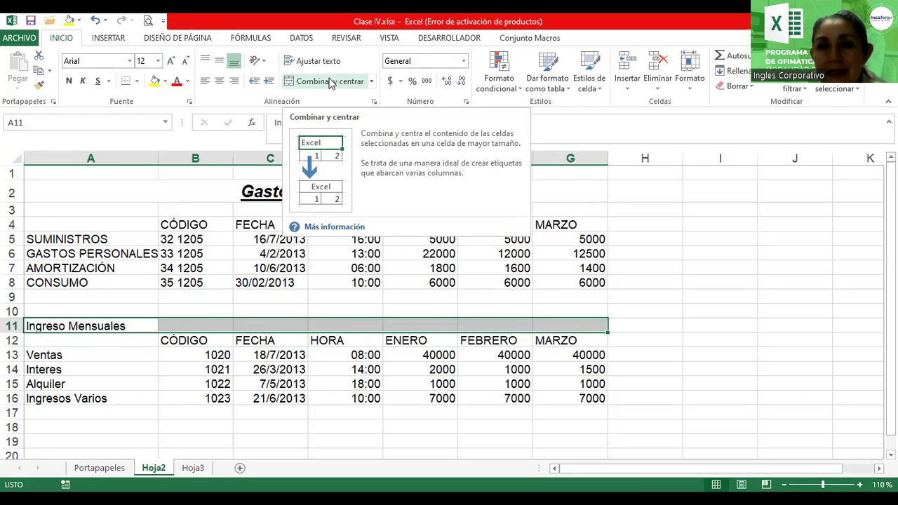
pyautogui.click(329, 82)
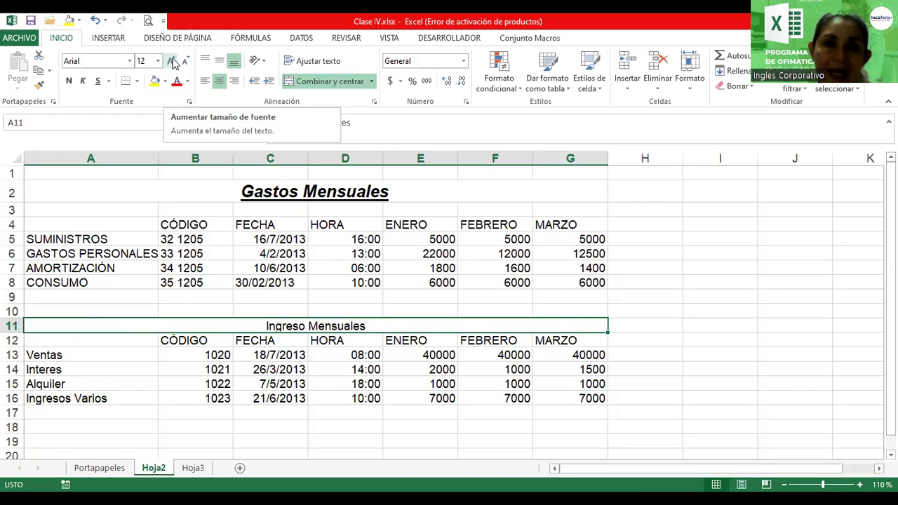
# Enlarge the Ingreso Mensuales title to 18 points, bold, italic and underlined.
pyautogui.click(173, 62)
pyautogui.click(172, 62)
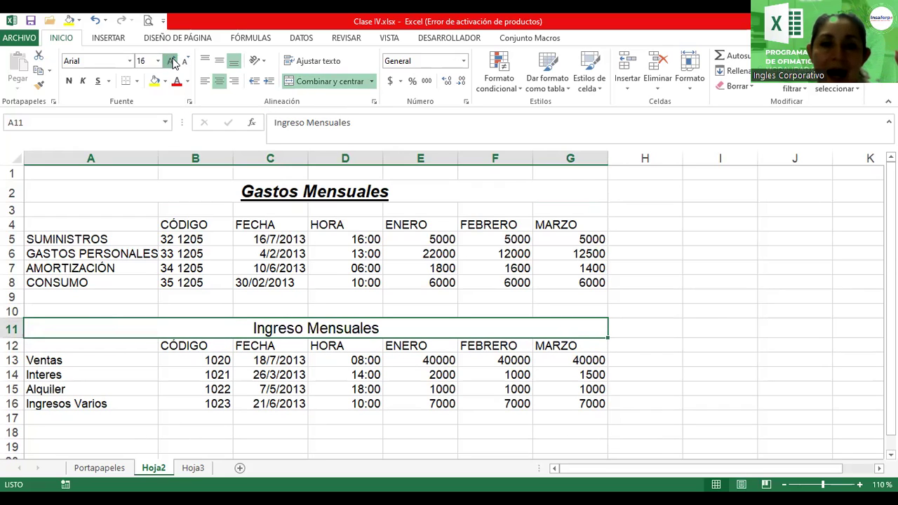
pyautogui.click(173, 62)
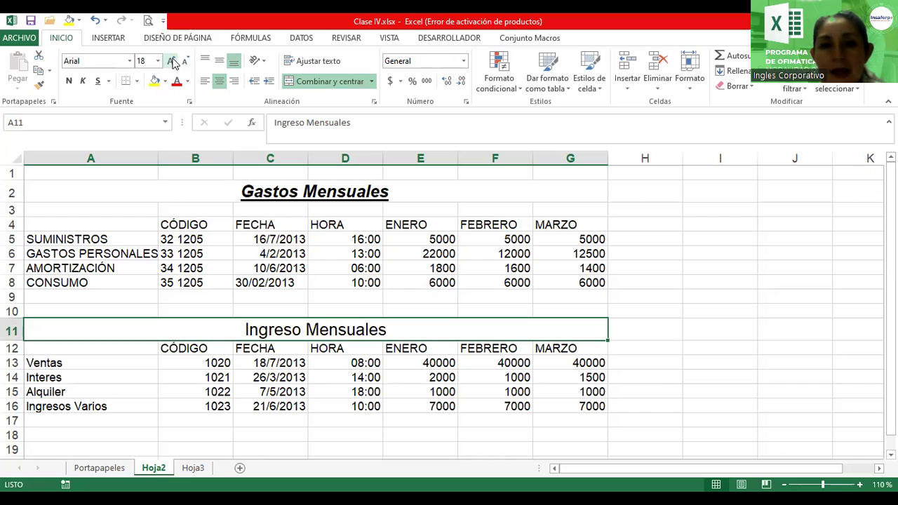
pyautogui.click(69, 81)
pyautogui.click(82, 81)
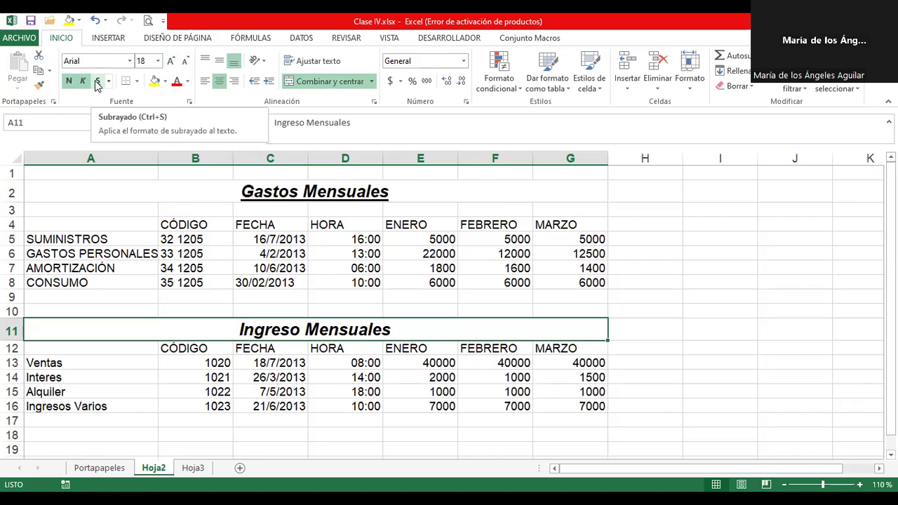
pyautogui.click(98, 82)
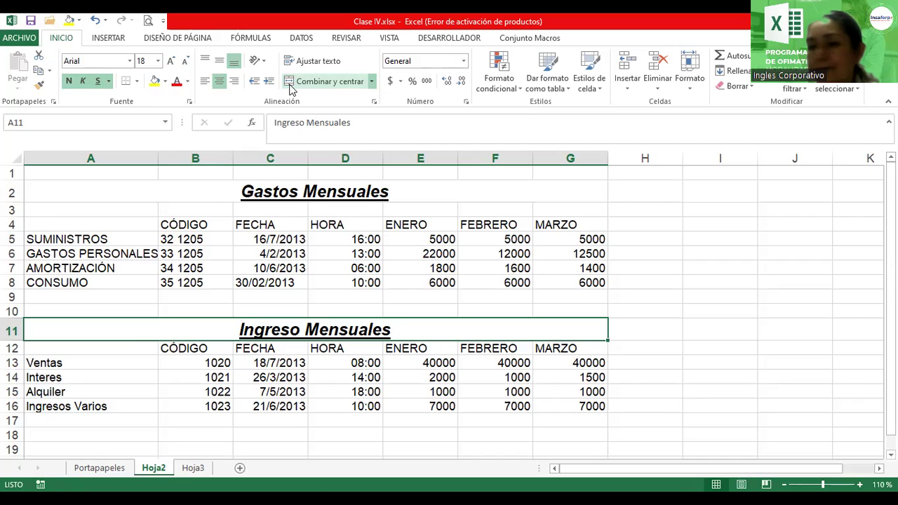
# Fill the merged Gastos Mensuales title band with light green.
pyautogui.click(290, 83)
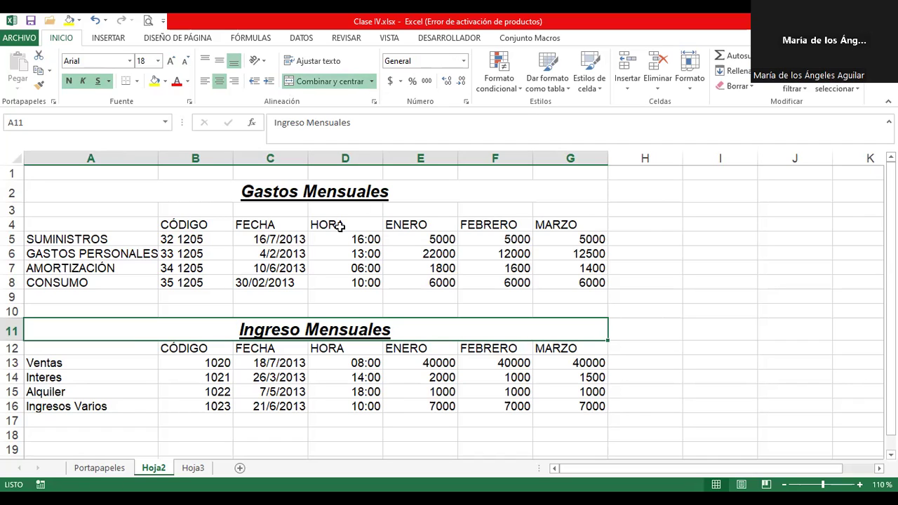
pyautogui.click(341, 191)
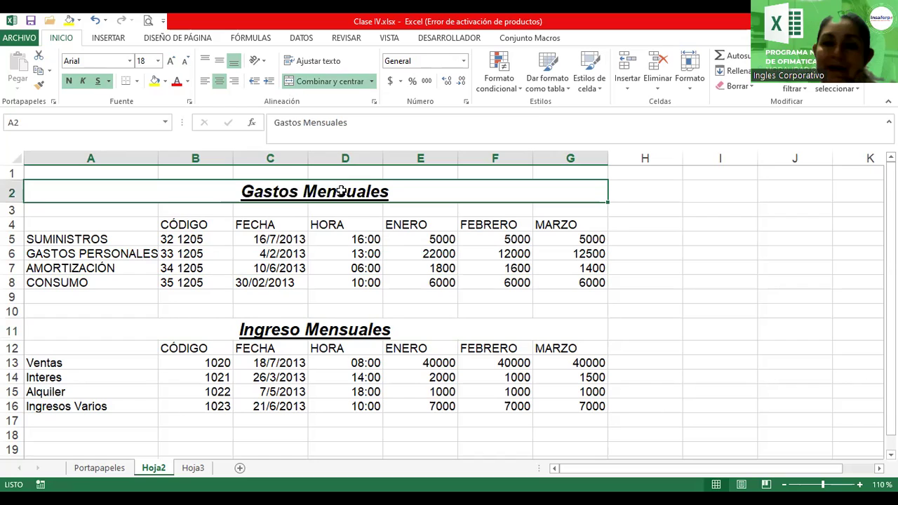
pyautogui.click(165, 82)
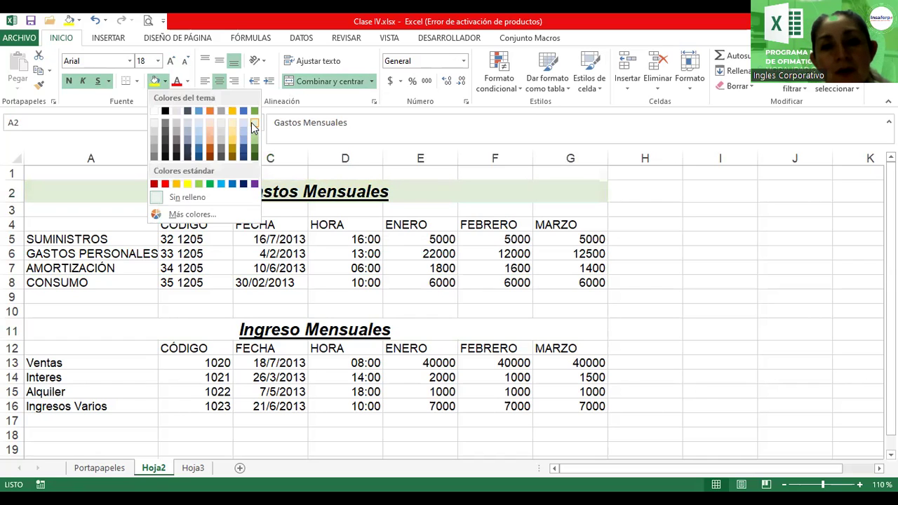
pyautogui.click(253, 125)
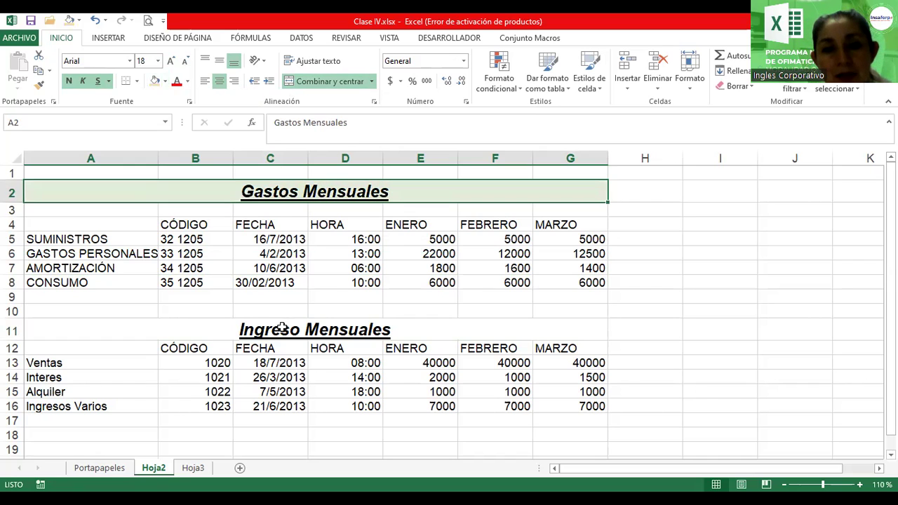
# Fill the merged Ingreso Mensuales title band with light blue.
pyautogui.click(281, 328)
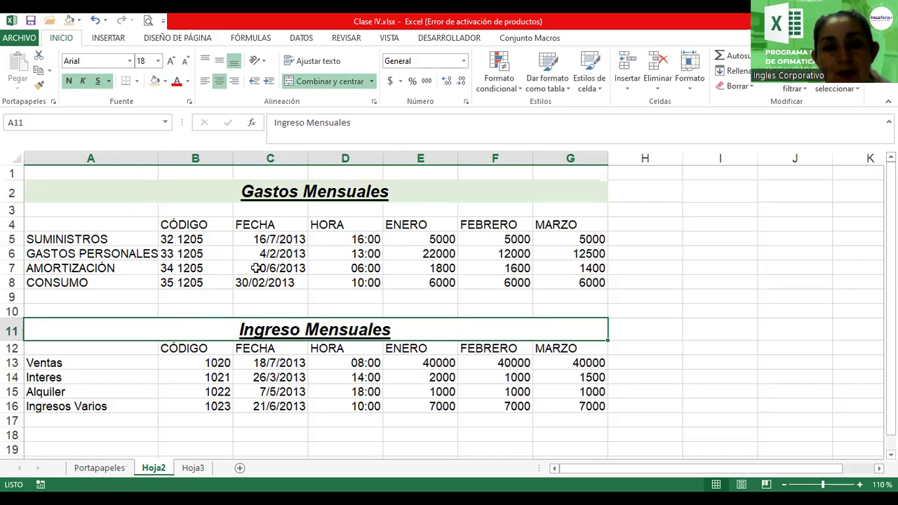
pyautogui.click(167, 82)
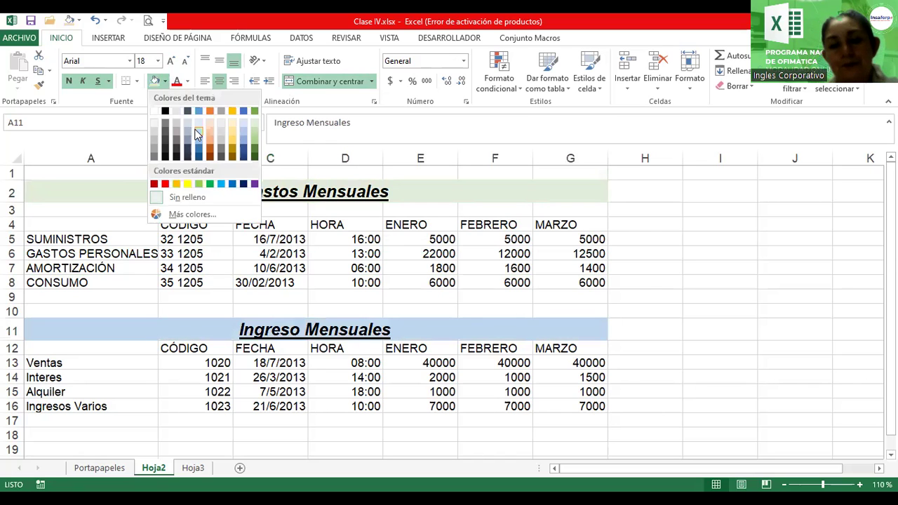
pyautogui.click(197, 133)
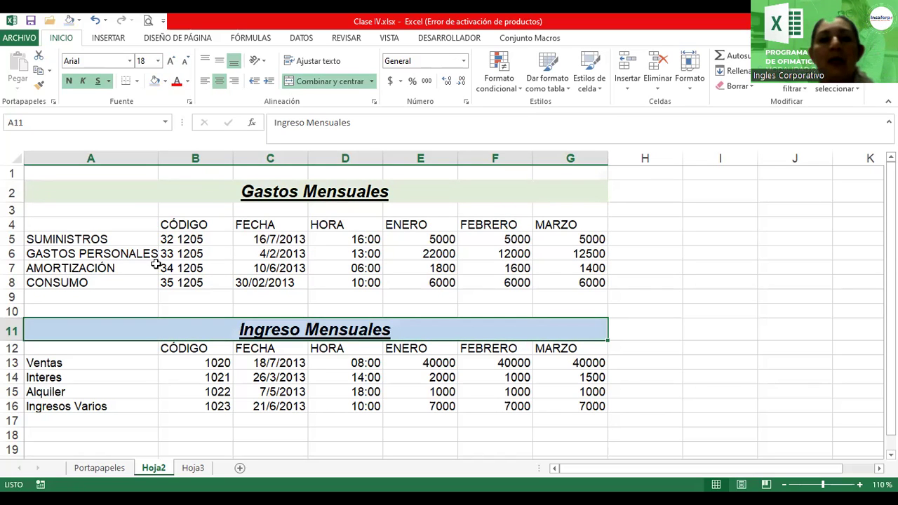
pyautogui.click(146, 236)
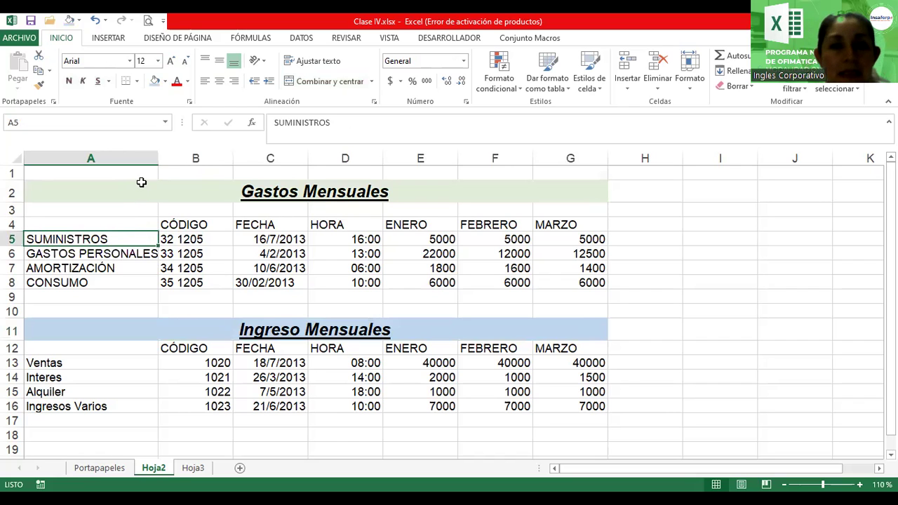
# AutoFit column A to its longest entry with Alt+H, O, I.
pyautogui.hotkey('alt', 'h')
pyautogui.press('o')
pyautogui.press('i')
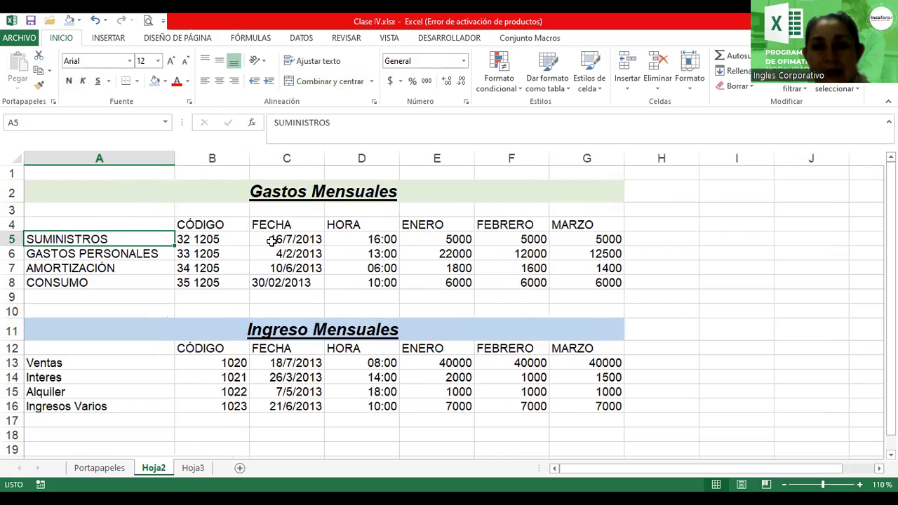
# Make the Gastos Mensuales headers B4:G4 centered, 14-point, bold and blue.
pyautogui.click(198, 223)
pyautogui.moveTo(269, 223); pyautogui.dragTo(558, 219)
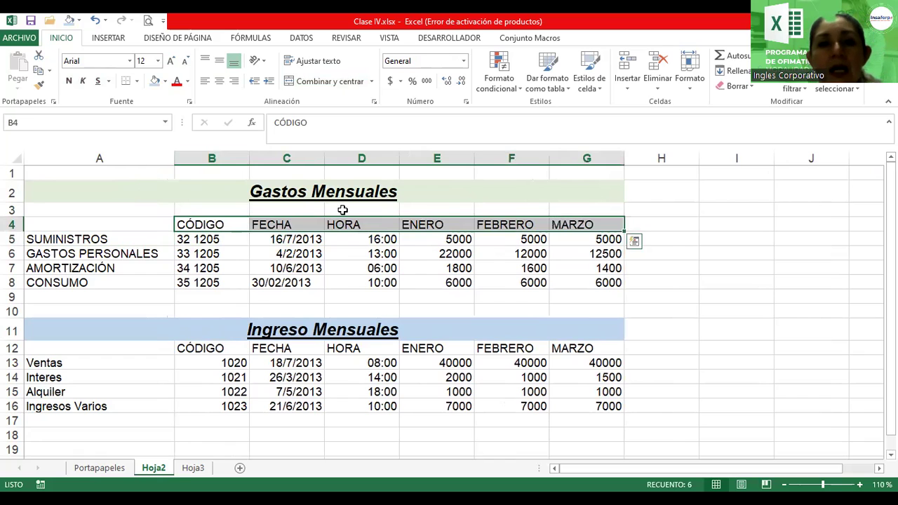
pyautogui.click(219, 81)
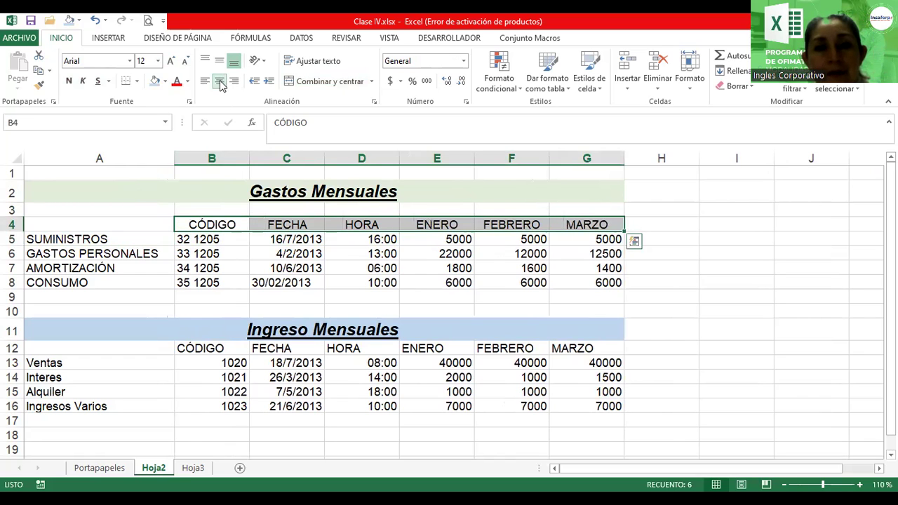
pyautogui.click(171, 62)
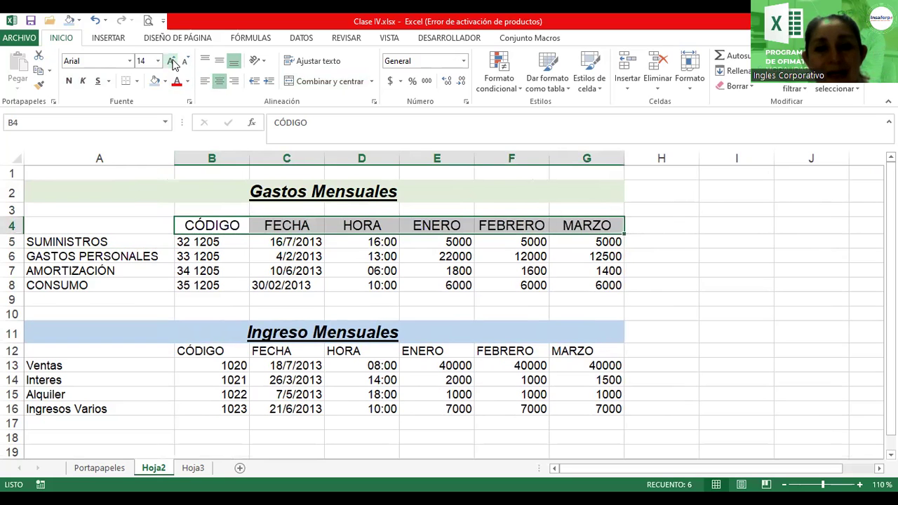
pyautogui.click(69, 82)
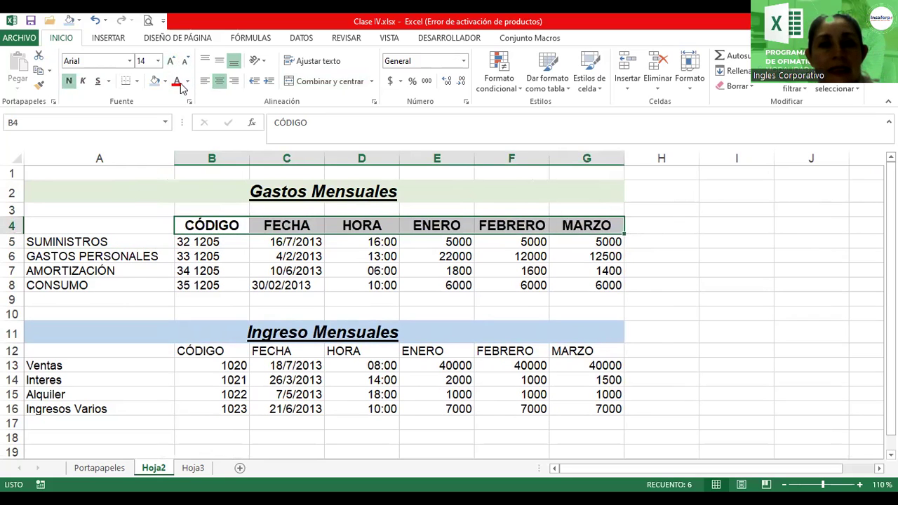
pyautogui.click(188, 82)
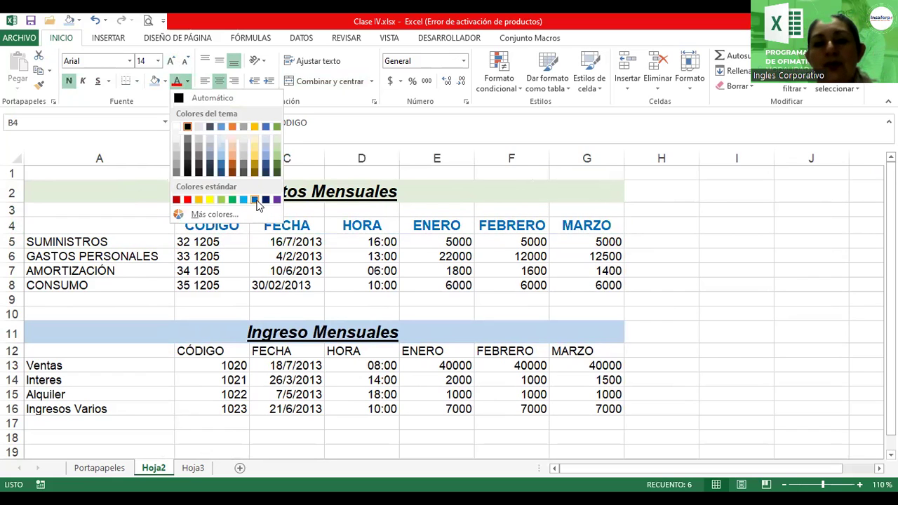
pyautogui.click(257, 202)
# Enlarge the Ingreso Mensuales headers B12:G12 to 14 points.
pyautogui.click(205, 353)
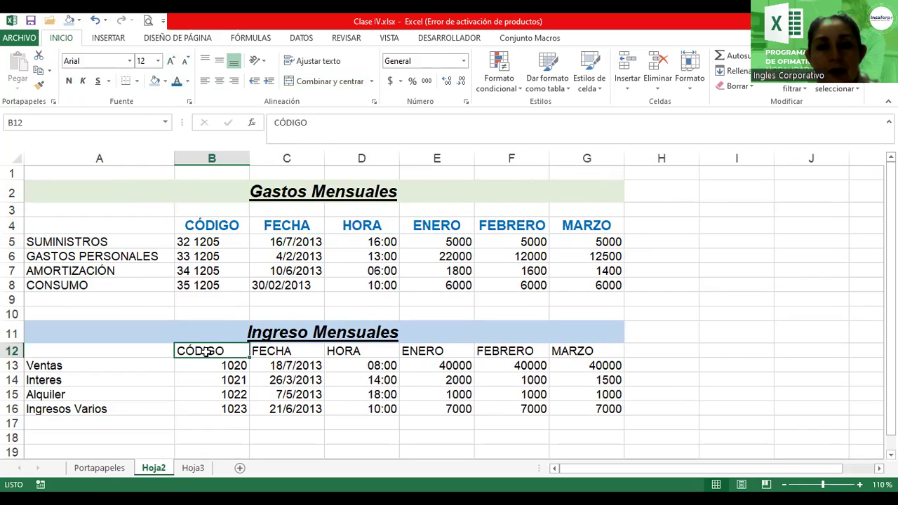
pyautogui.moveTo(206, 353); pyautogui.dragTo(561, 352)
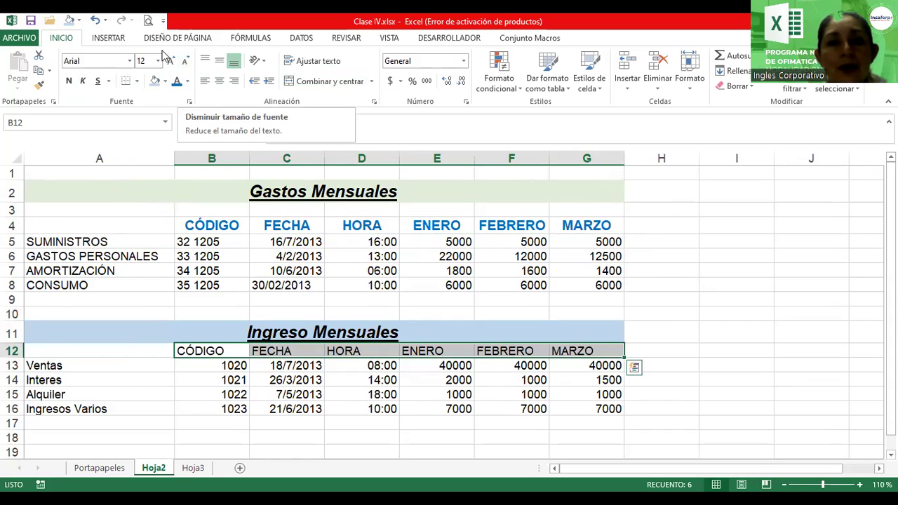
pyautogui.click(171, 61)
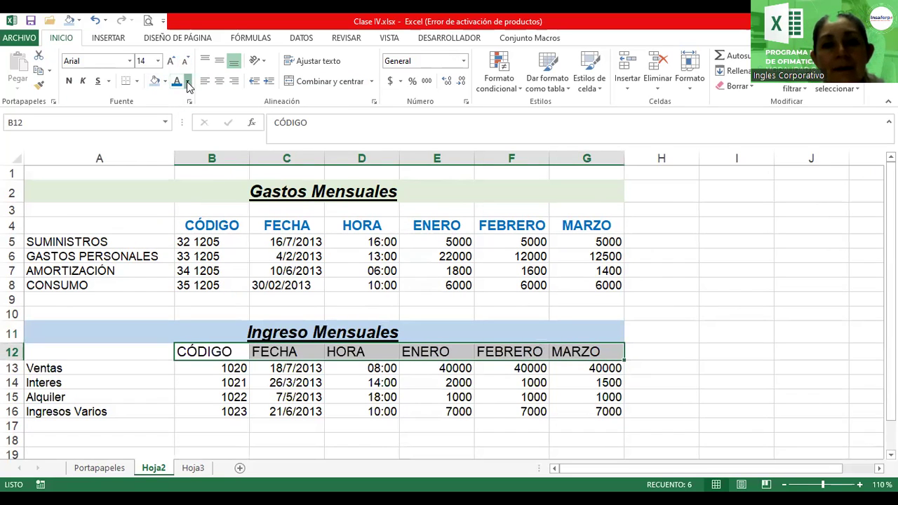
# Color the B12:G12 headers Orange Accent 2 Darker 25% and make them bold.
pyautogui.click(187, 81)
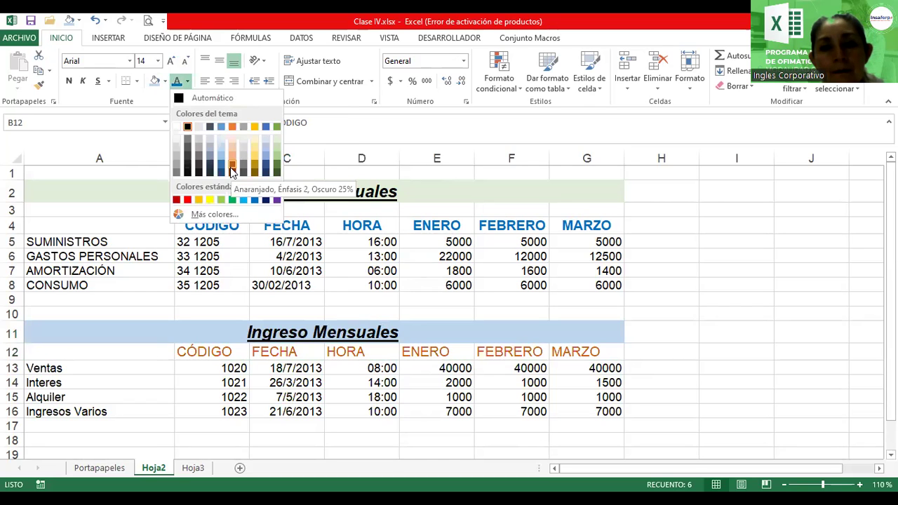
pyautogui.click(110, 98)
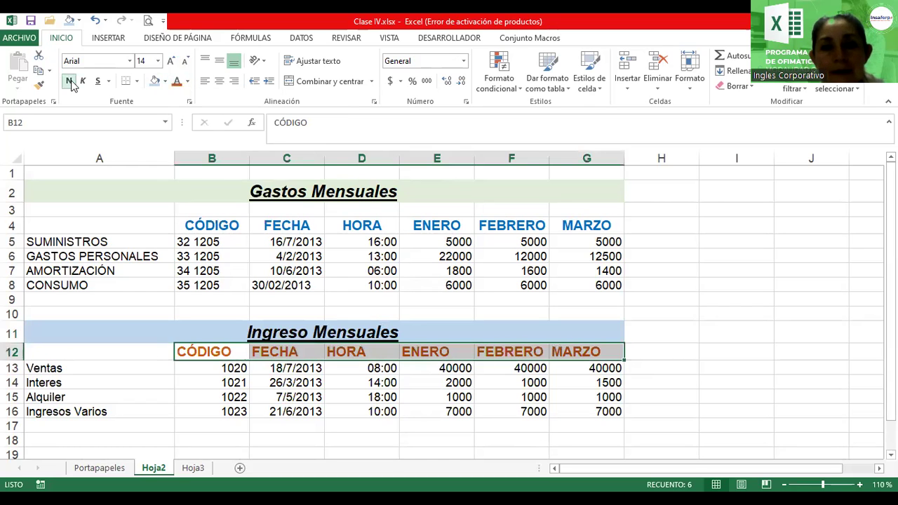
pyautogui.click(633, 327)
pyautogui.click(750, 313)
pyautogui.click(856, 289)
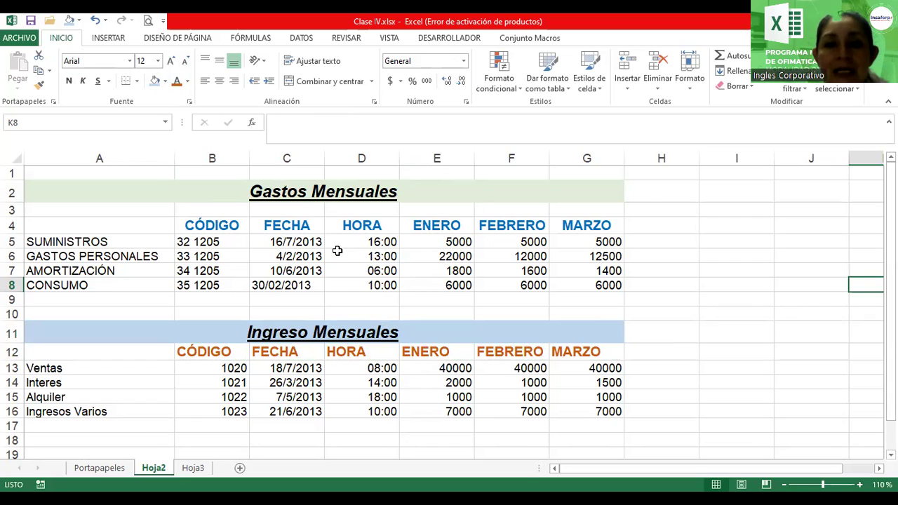
# Select the Gastos dates C5:C8 plus the Ingreso dates C13:C16 in one selection.
pyautogui.moveTo(278, 242); pyautogui.dragTo(283, 282)
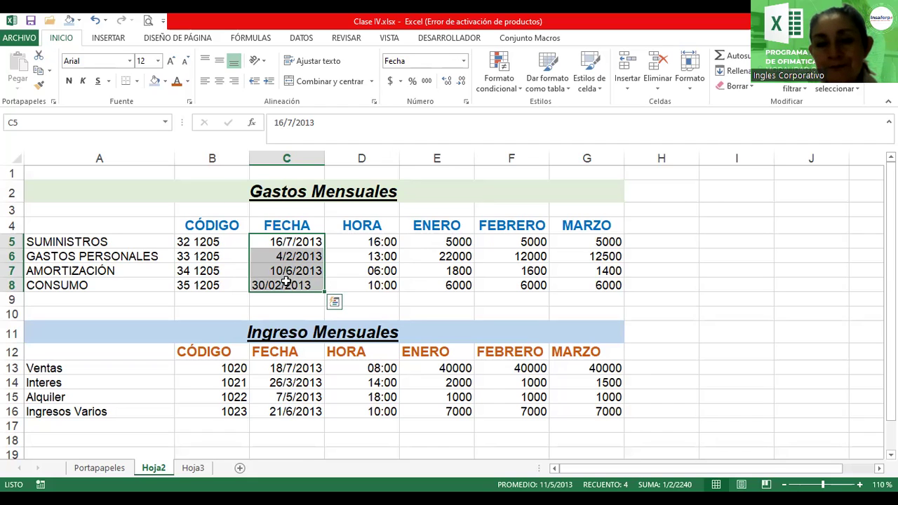
pyautogui.keyDown('ctrl'); pyautogui.click(296, 367); pyautogui.keyUp('ctrl')
pyautogui.moveTo(296, 367); pyautogui.dragTo(299, 408)
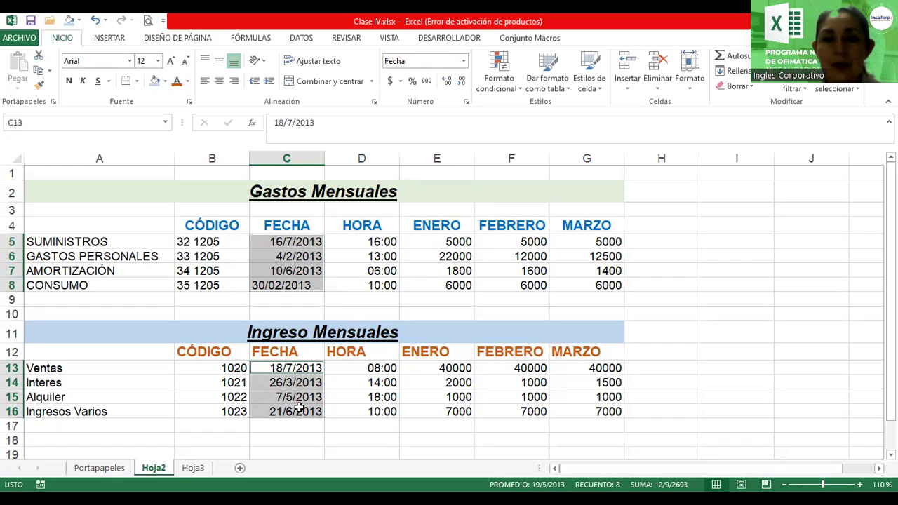
pyautogui.click(351, 310)
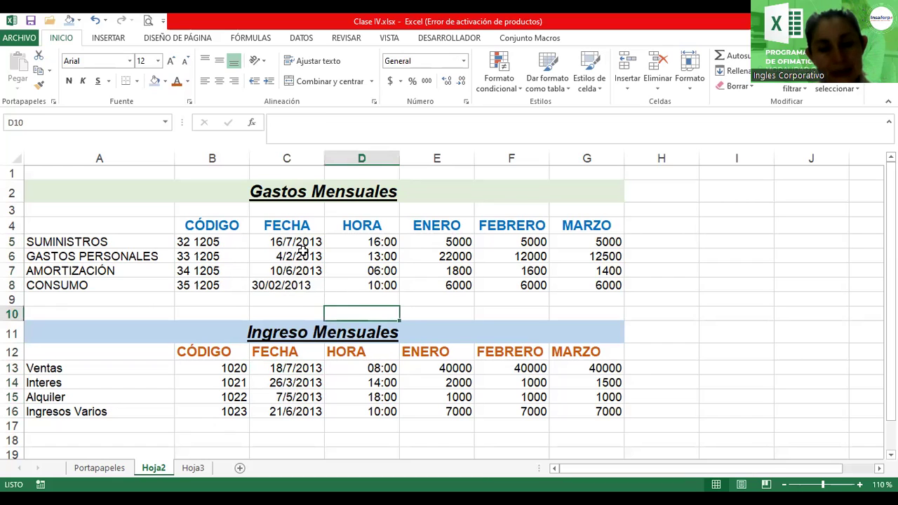
pyautogui.moveTo(301, 242); pyautogui.dragTo(305, 294)
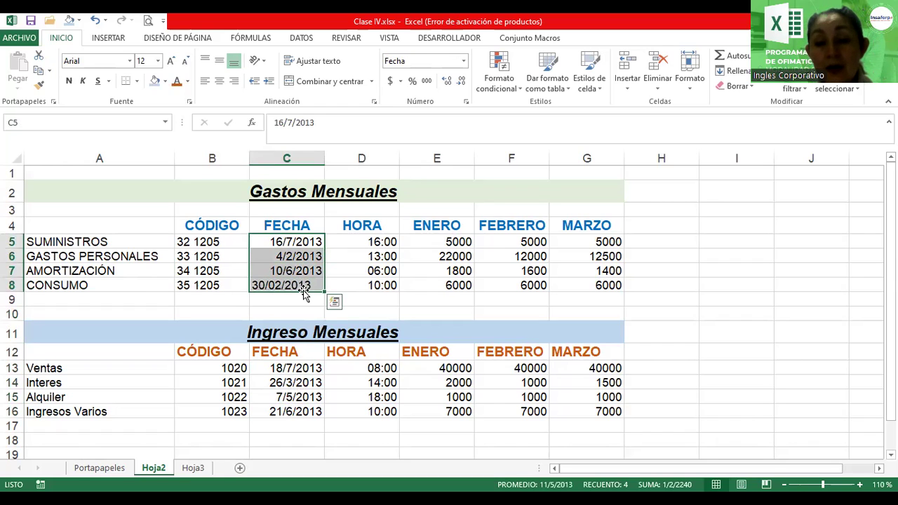
pyautogui.keyDown('ctrl'); pyautogui.moveTo(300, 366); pyautogui.dragTo(305, 417); pyautogui.keyUp('ctrl')
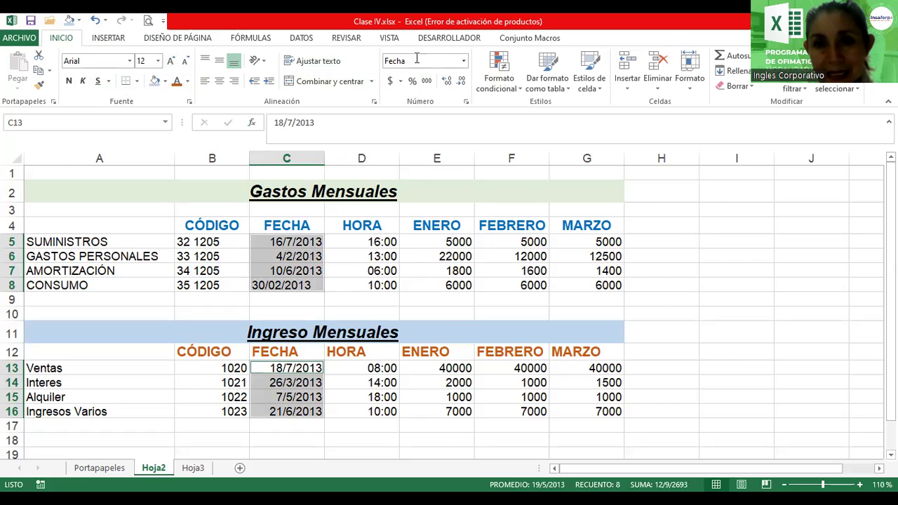
# Apply Fecha larga to the selected dates, then narrow column C until they show ####.
pyautogui.click(463, 62)
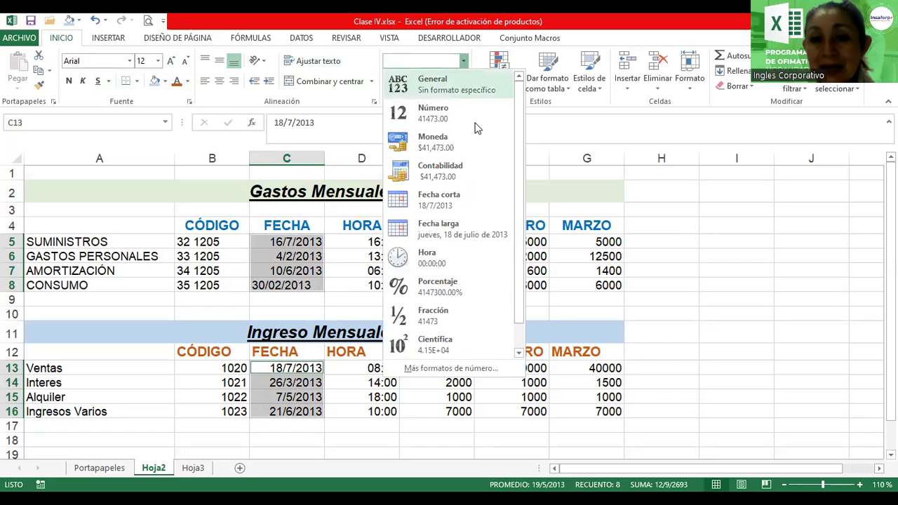
pyautogui.click(477, 231)
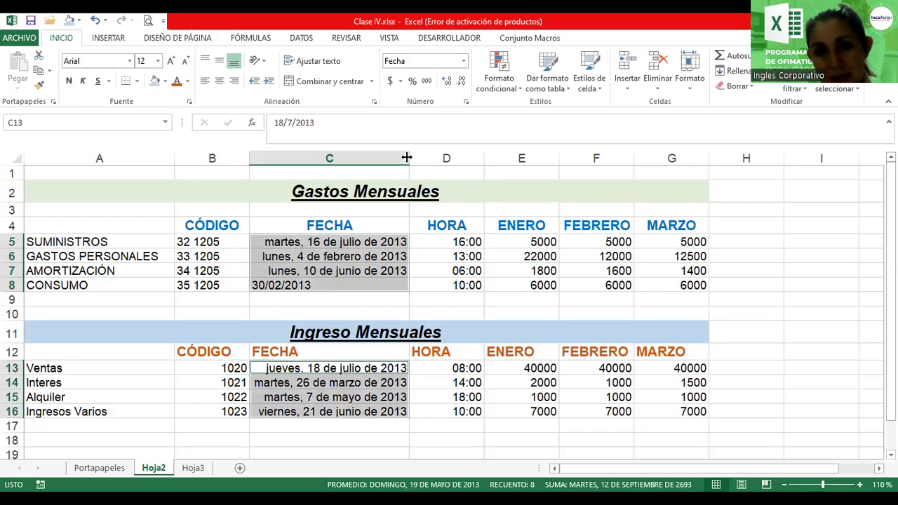
pyautogui.moveTo(410, 160); pyautogui.dragTo(370, 166)
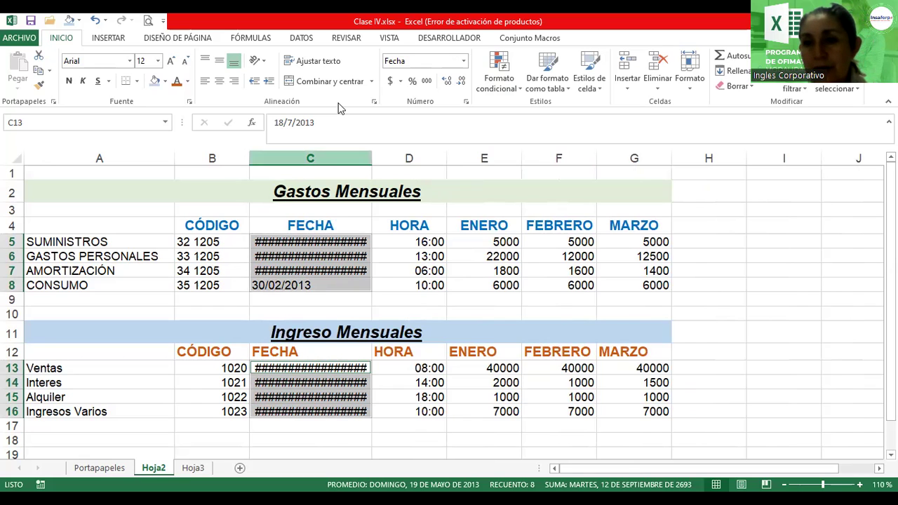
# Widen and AutoFit column C so every long date shows in full.
pyautogui.hotkey('ctrl', '1')
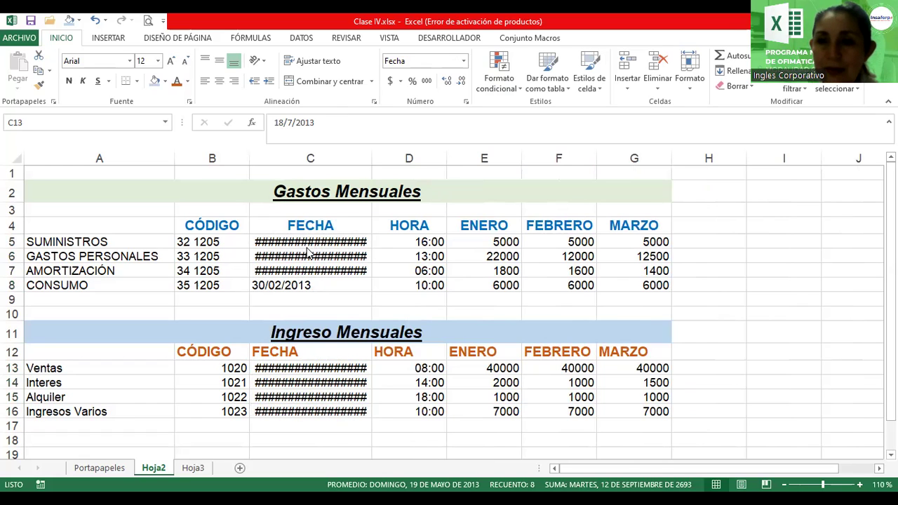
pyautogui.press('Escape')
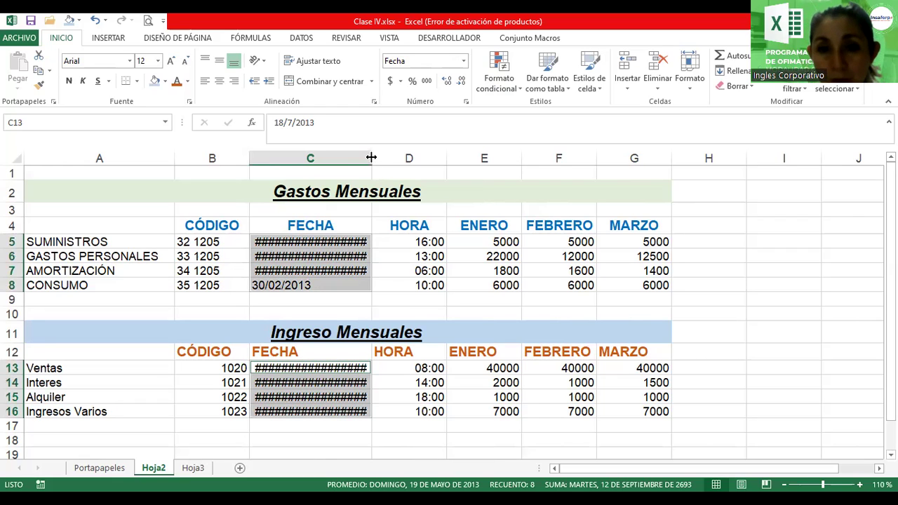
pyautogui.moveTo(371, 158); pyautogui.dragTo(398, 159)
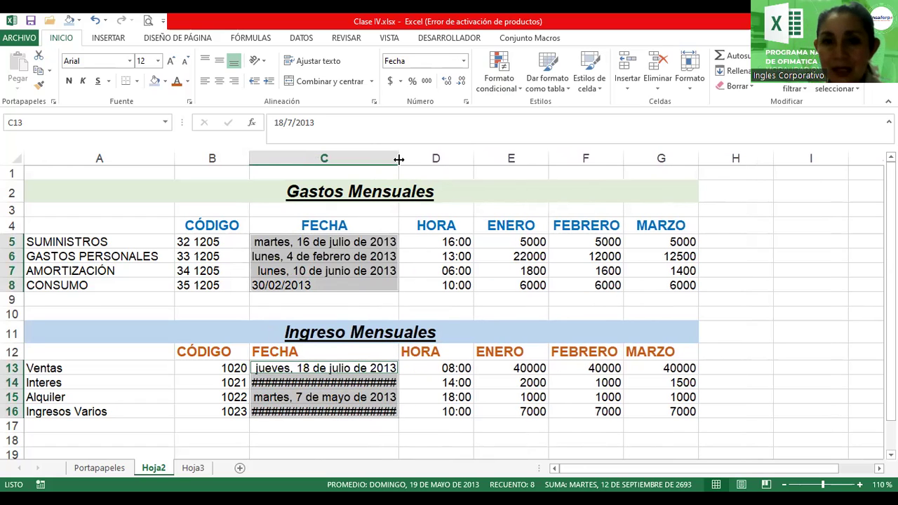
pyautogui.moveTo(399, 159); pyautogui.dragTo(428, 163)
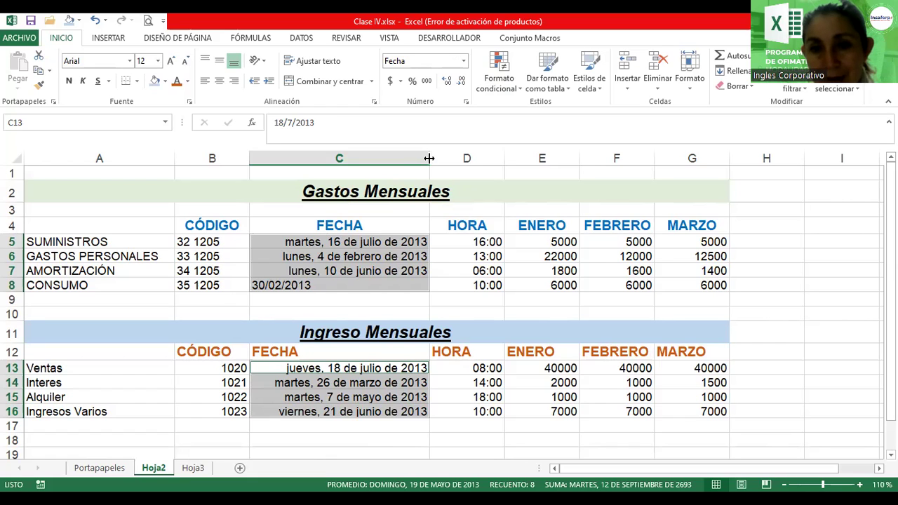
pyautogui.doubleClick(428, 159)
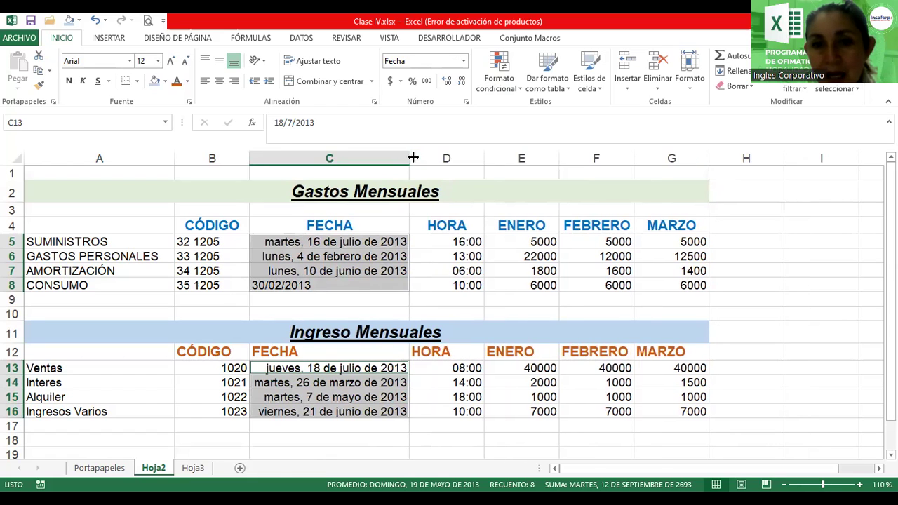
pyautogui.moveTo(409, 158); pyautogui.dragTo(431, 158)
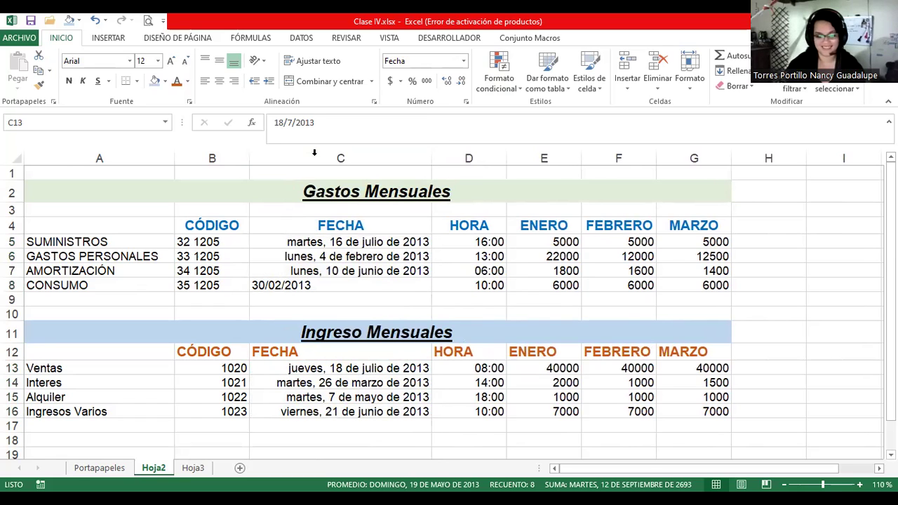
# Replace the invalid 30/02/2013 in C8 with 28/02/2013.
pyautogui.click(306, 286)
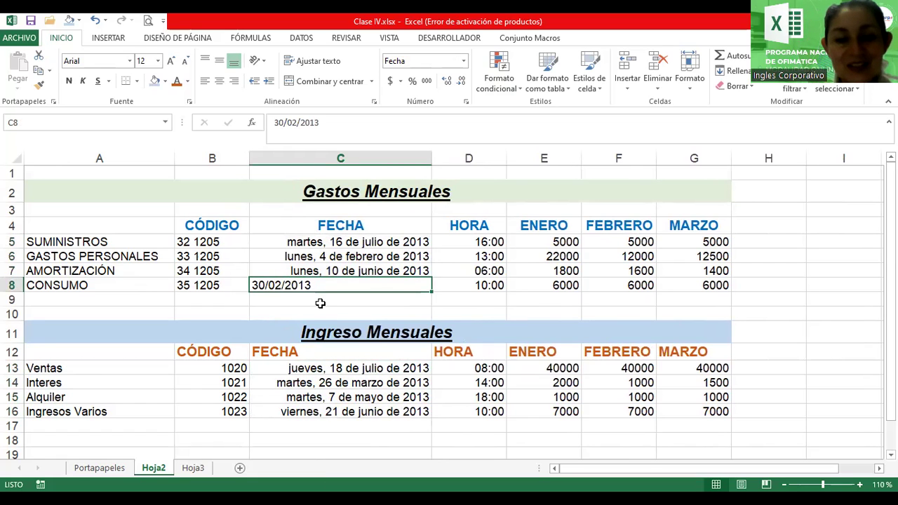
pyautogui.write('28/02/')
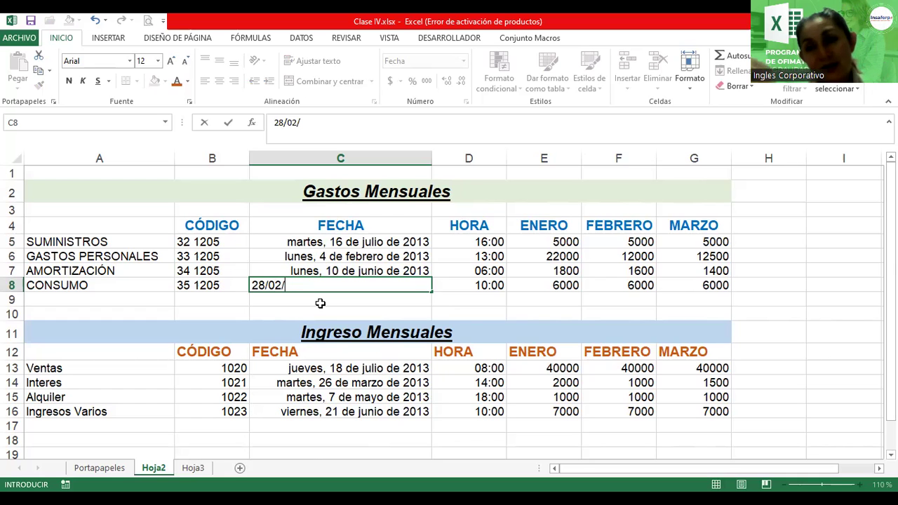
pyautogui.write('2013')
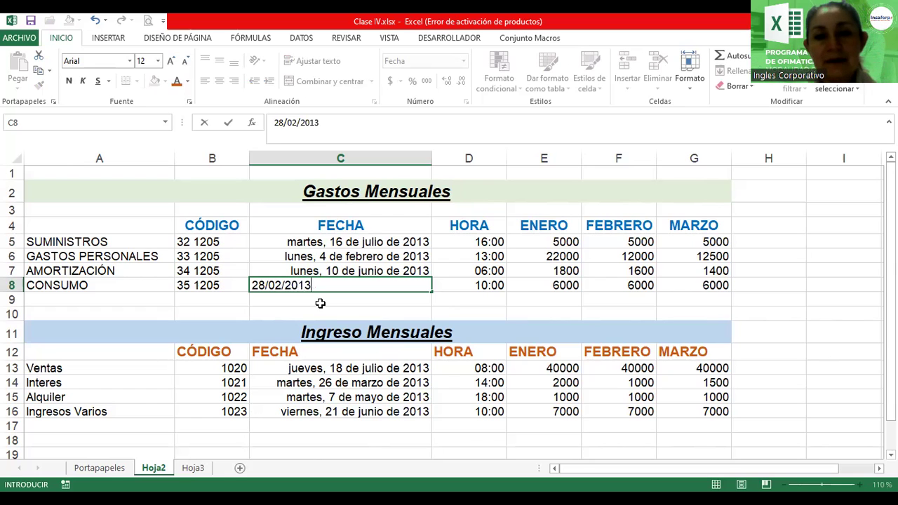
pyautogui.press('Return')
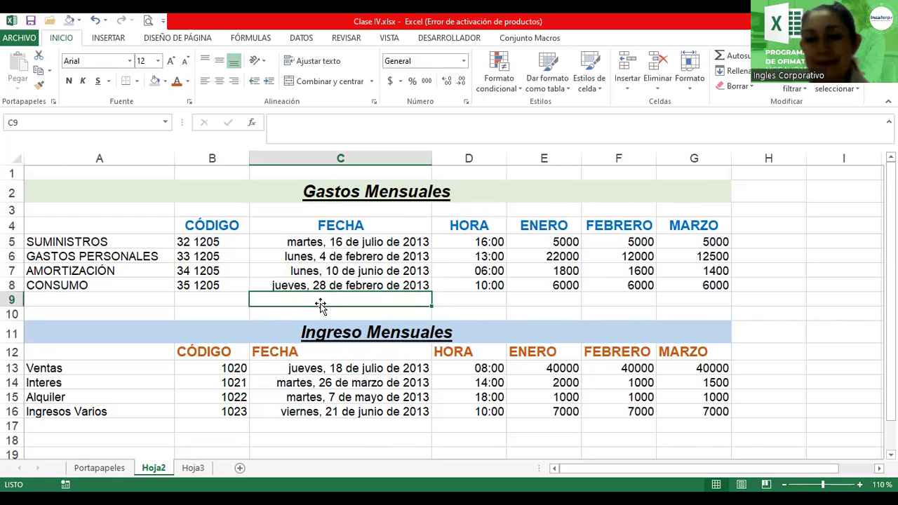
# Apply the Hora time format to the HORA values in D5:D8 and D13:D16.
pyautogui.moveTo(488, 242); pyautogui.dragTo(490, 284)
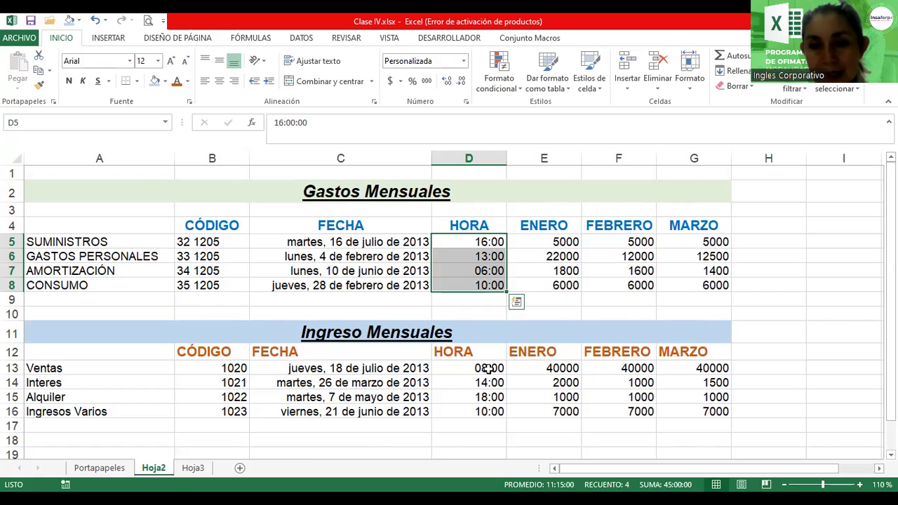
pyautogui.keyDown('ctrl'); pyautogui.moveTo(488, 368); pyautogui.dragTo(487, 405); pyautogui.keyUp('ctrl')
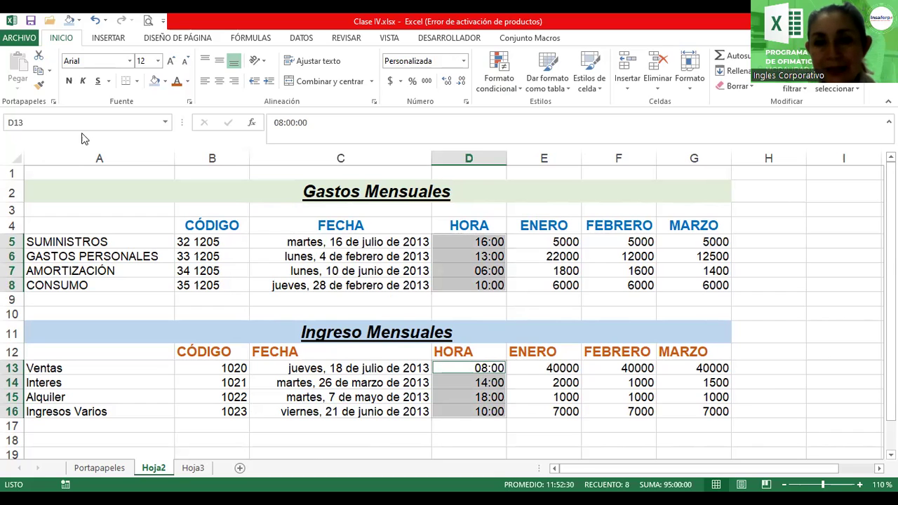
pyautogui.click(463, 63)
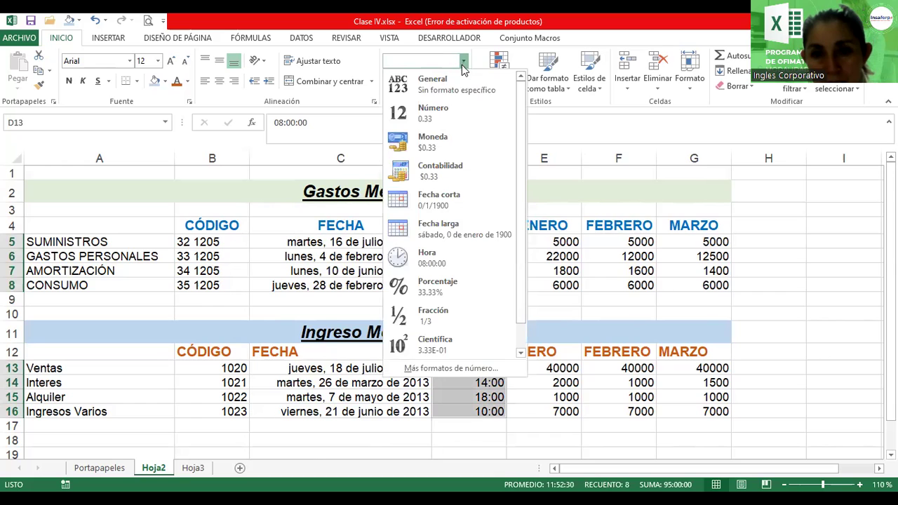
pyautogui.click(442, 261)
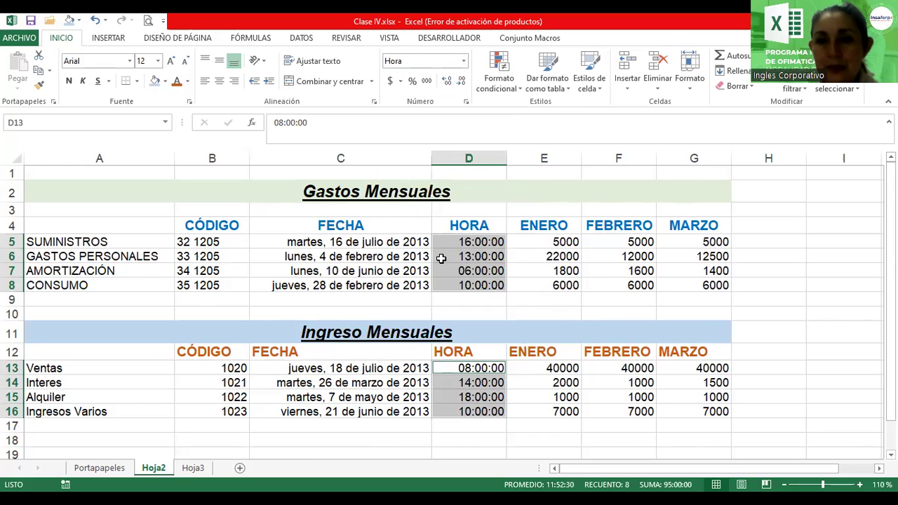
pyautogui.moveTo(570, 242)
pyautogui.mouseDown()
pyautogui.moveTo(684, 268)
pyautogui.moveTo(683, 287)
pyautogui.mouseUp()
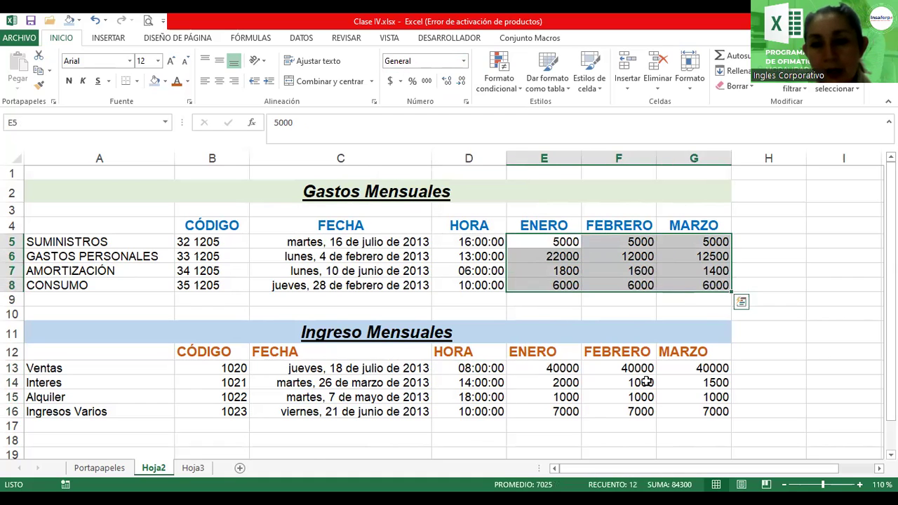
# Apply dollar accounting format ($ 5,000.00) to the ENERO–MARZO amounts in E5:G8 and E13:G16.
pyautogui.keyDown('ctrl'); pyautogui.moveTo(561, 368); pyautogui.dragTo(695, 416); pyautogui.keyUp('ctrl')
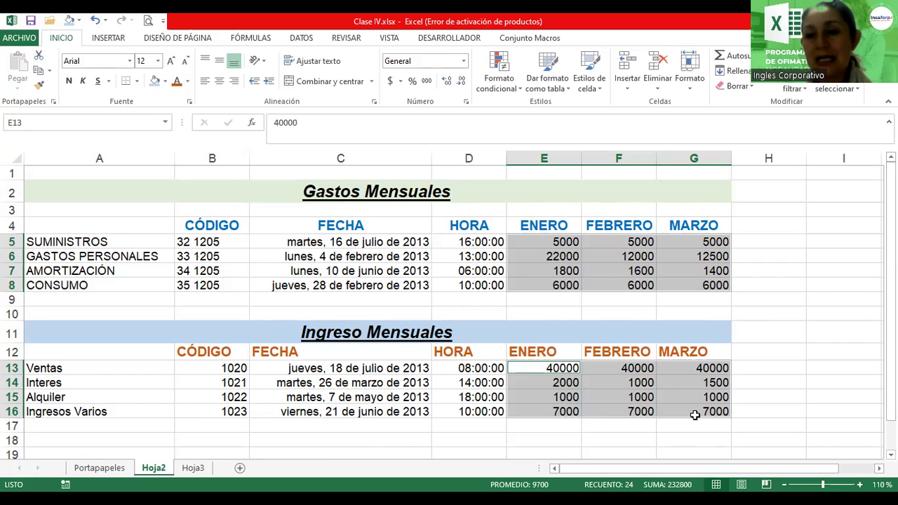
pyautogui.click(390, 83)
pyautogui.click(390, 83)
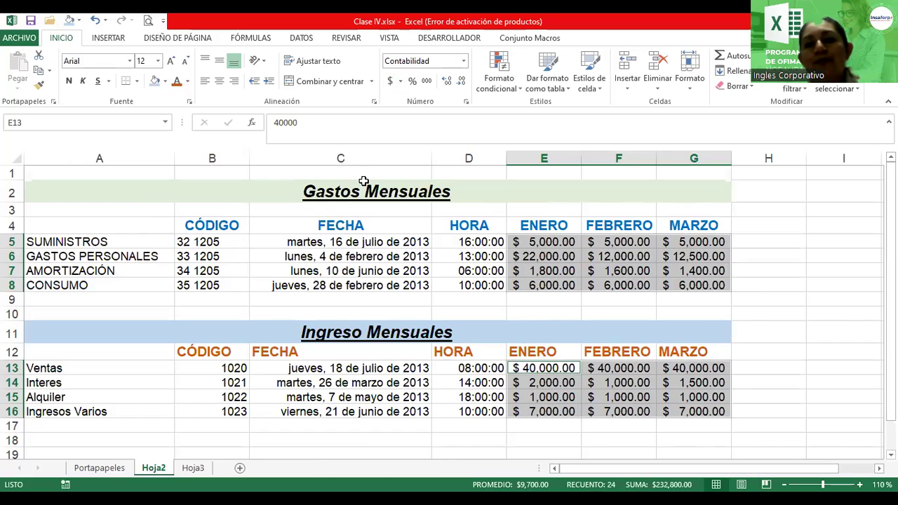
pyautogui.click(364, 190)
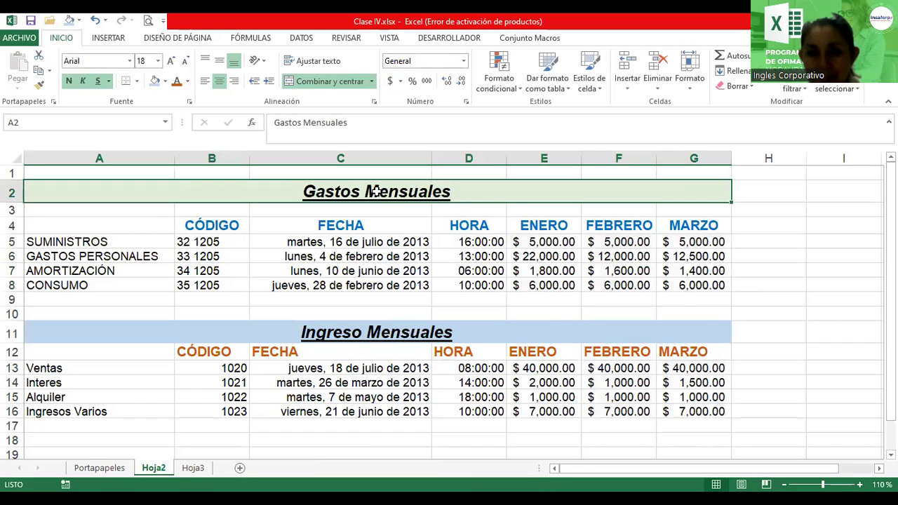
# Select A2:G8 and A11:G16 together, covering both tables with their titles.
pyautogui.moveTo(376, 191); pyautogui.dragTo(386, 281)
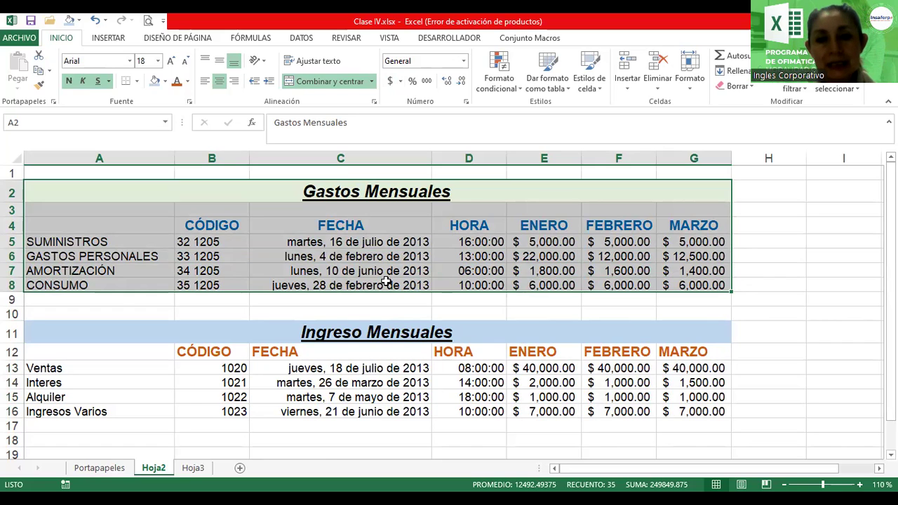
pyautogui.keyDown('ctrl'); pyautogui.moveTo(383, 333); pyautogui.dragTo(391, 411); pyautogui.keyUp('ctrl')
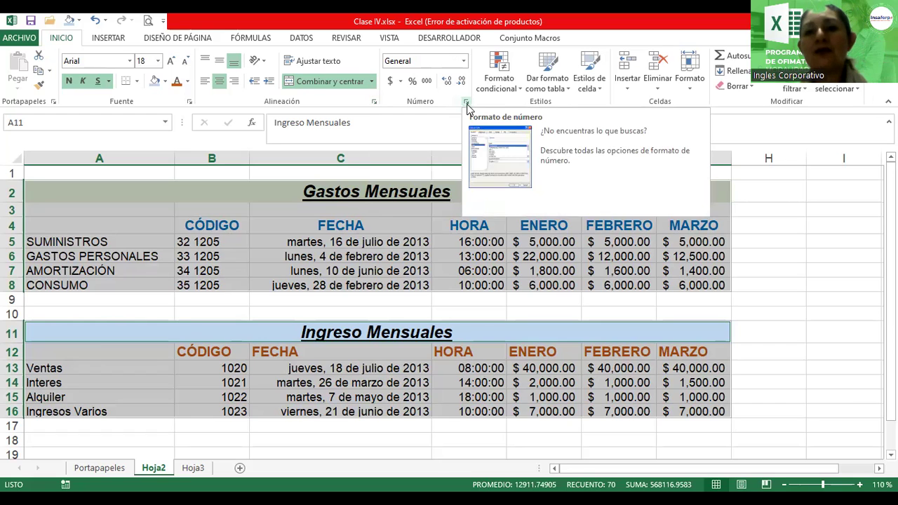
pyautogui.click(466, 104)
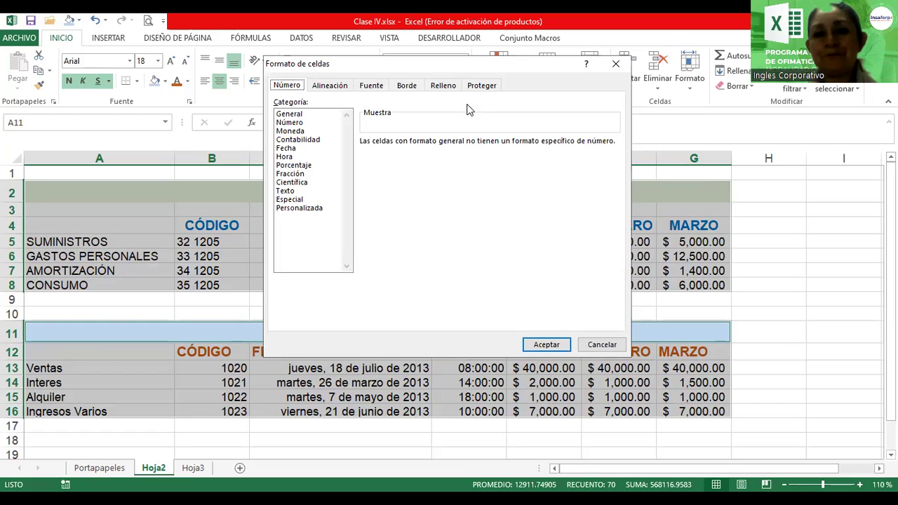
# Give both tables purple borders: a thick solid outline plus dashed lines between inner cells.
pyautogui.click(409, 86)
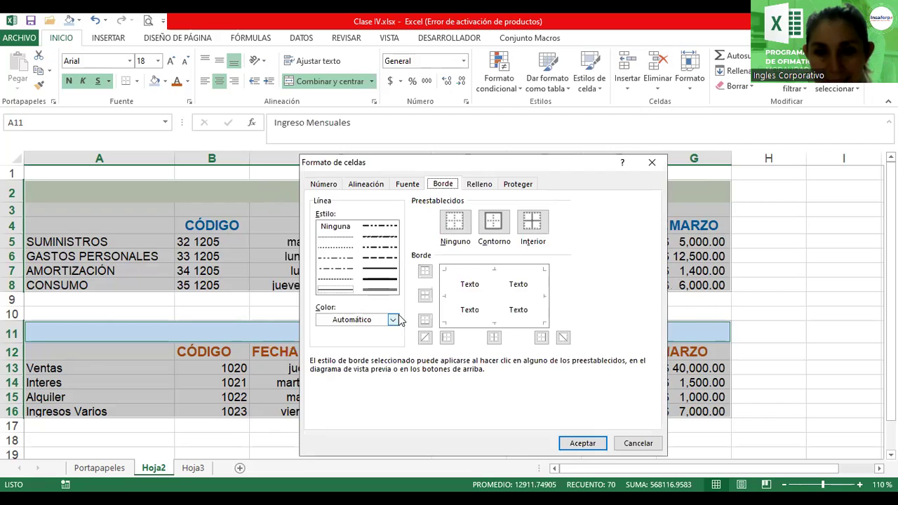
pyautogui.click(393, 319)
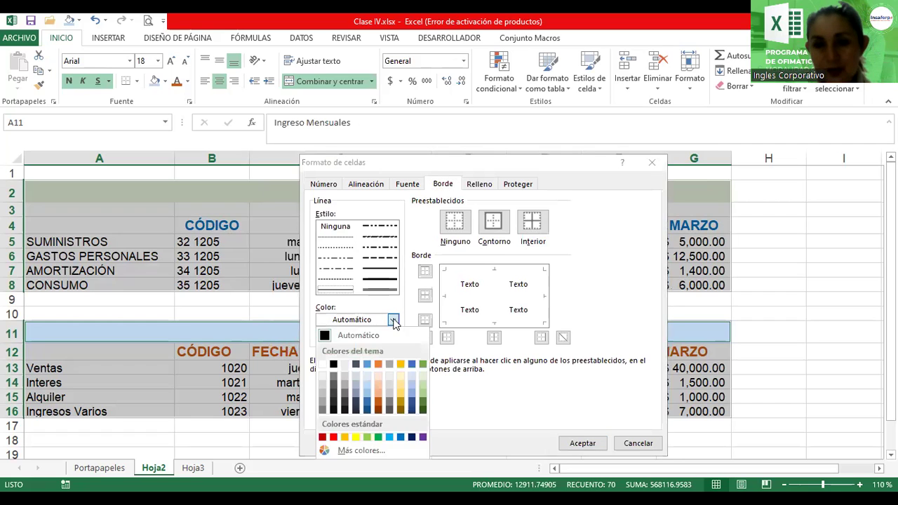
pyautogui.click(422, 438)
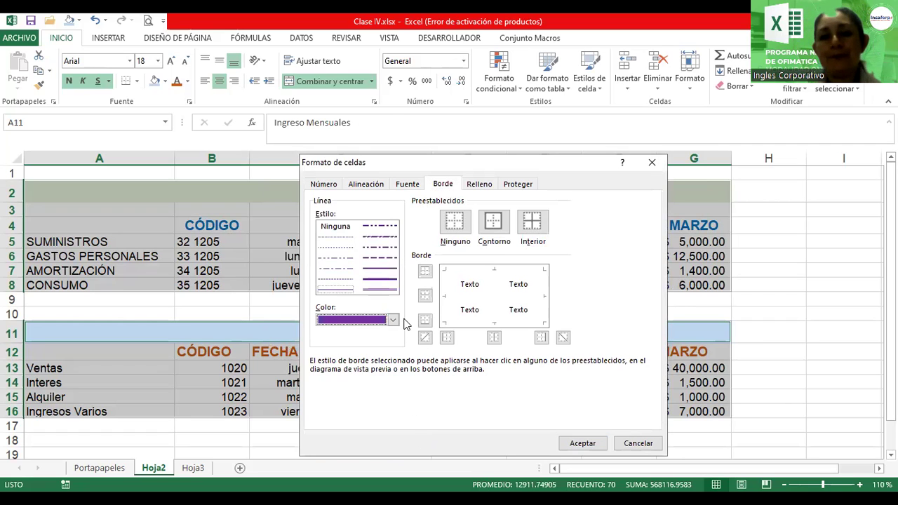
pyautogui.click(379, 280)
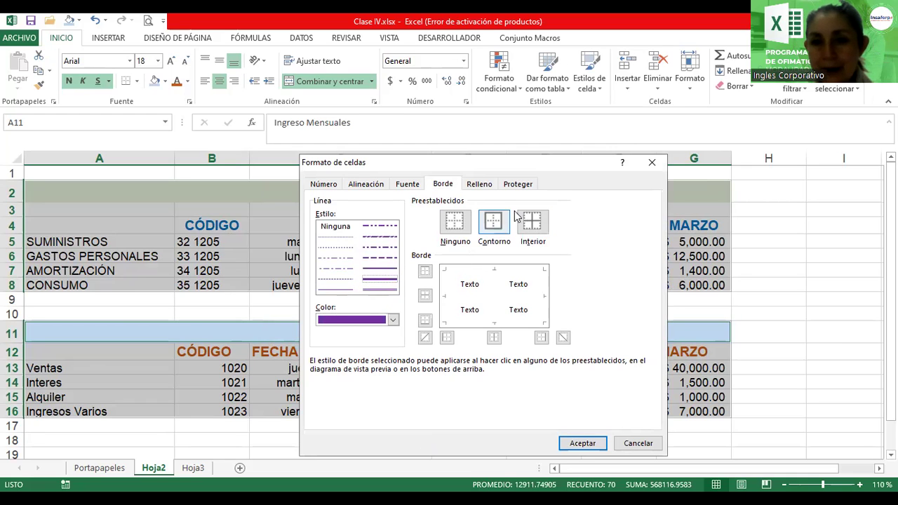
pyautogui.click(493, 221)
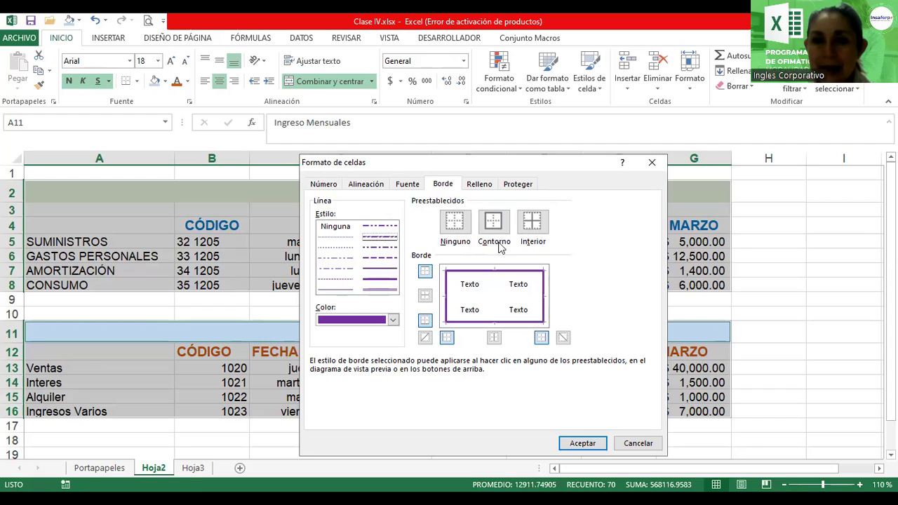
pyautogui.click(534, 222)
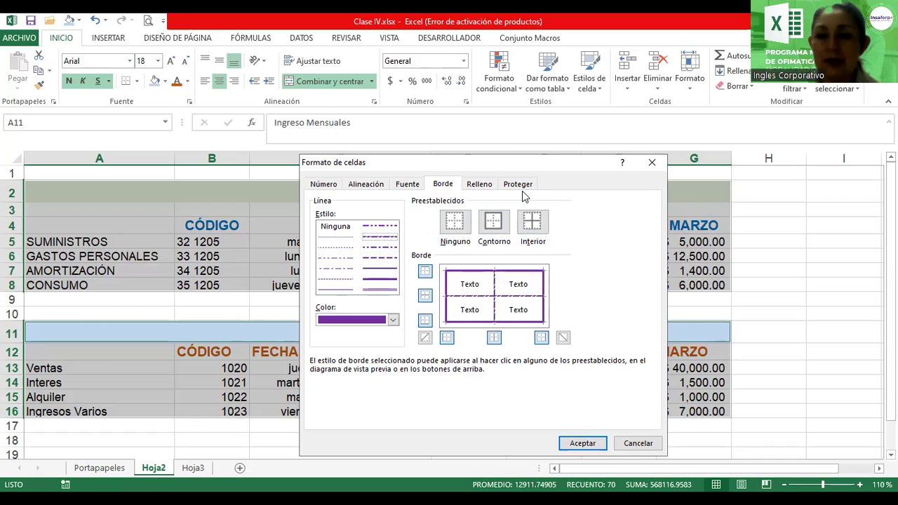
pyautogui.click(577, 449)
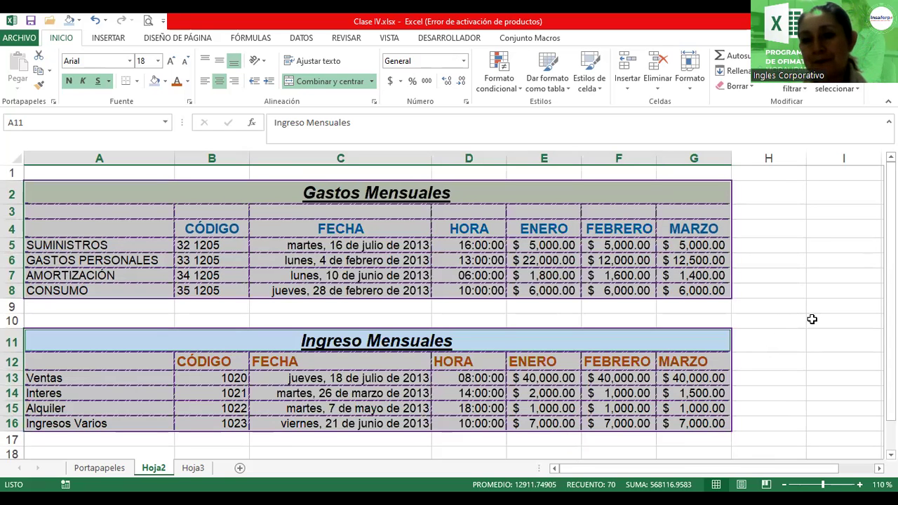
pyautogui.click(811, 319)
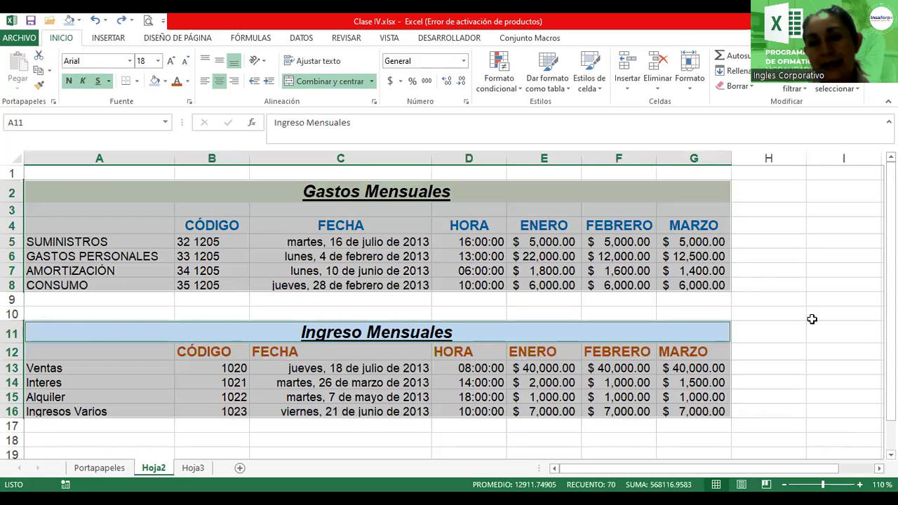
# Clear the selection, then reselect A2:G8 and A11:G16 for new borders.
pyautogui.click(504, 285)
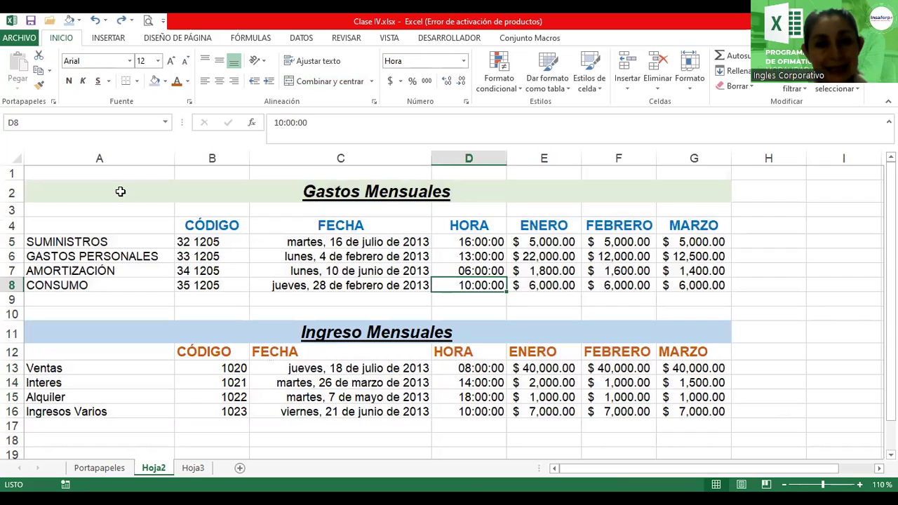
pyautogui.moveTo(119, 192); pyautogui.dragTo(237, 281)
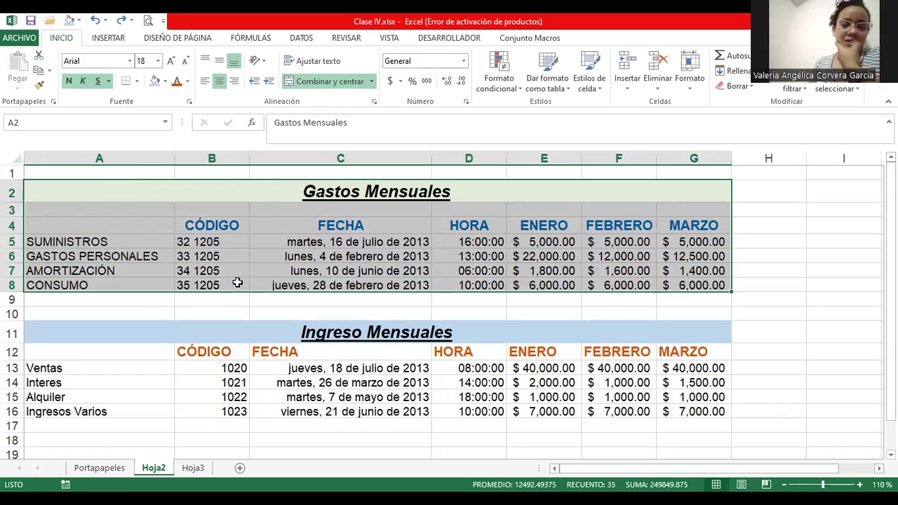
pyautogui.keyDown('ctrl'); pyautogui.moveTo(277, 335); pyautogui.dragTo(286, 411); pyautogui.keyUp('ctrl')
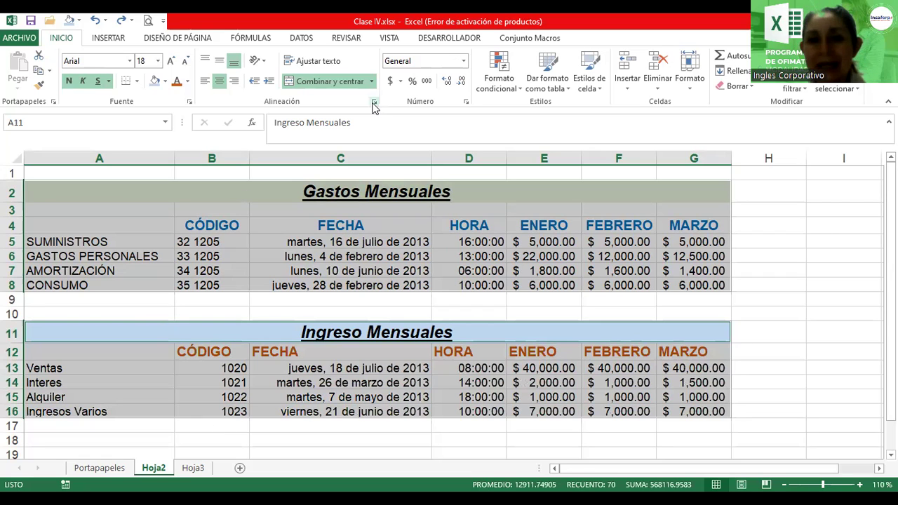
# Set a thick dark blue Contorno and thin dark blue Interior borders on both tables.
pyautogui.click(374, 103)
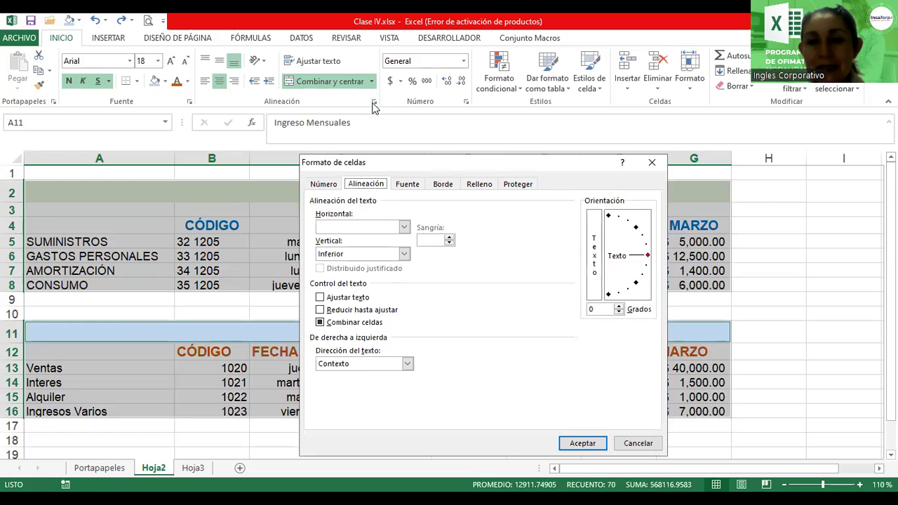
pyautogui.click(413, 218)
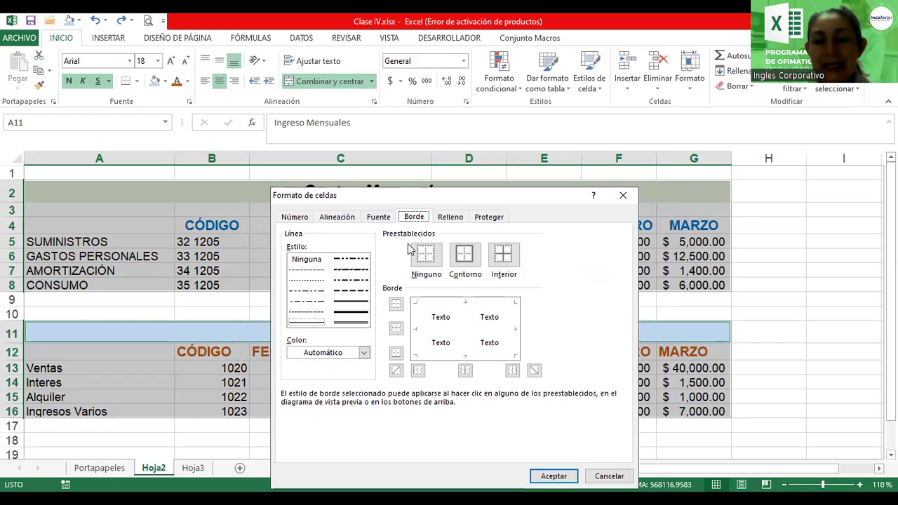
pyautogui.click(353, 313)
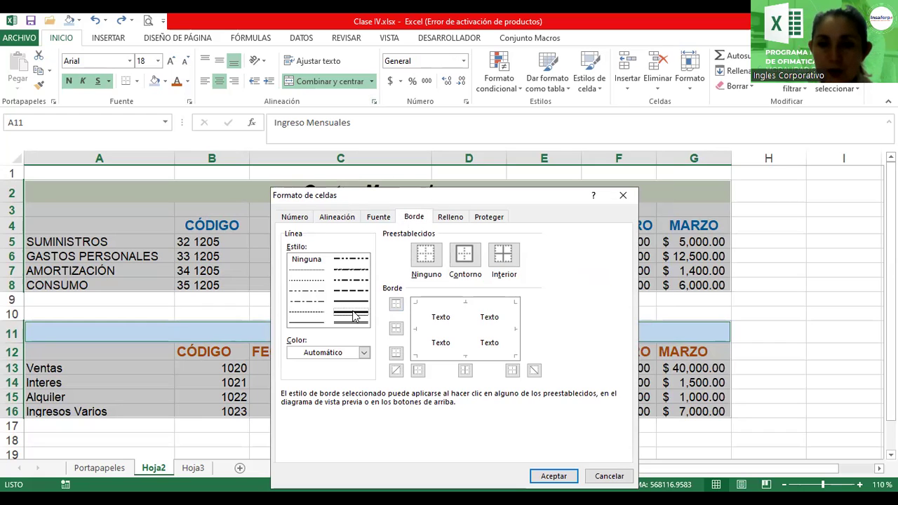
pyautogui.click(364, 352)
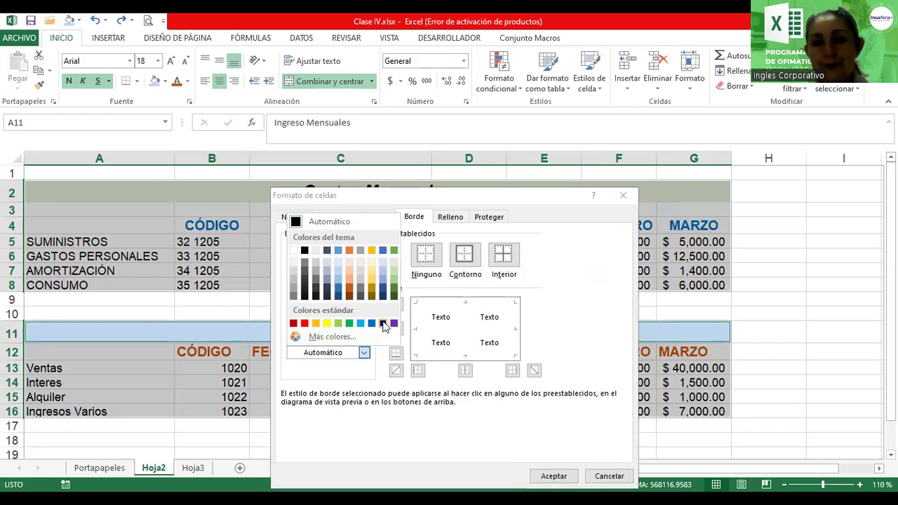
pyautogui.click(383, 323)
pyautogui.click(463, 258)
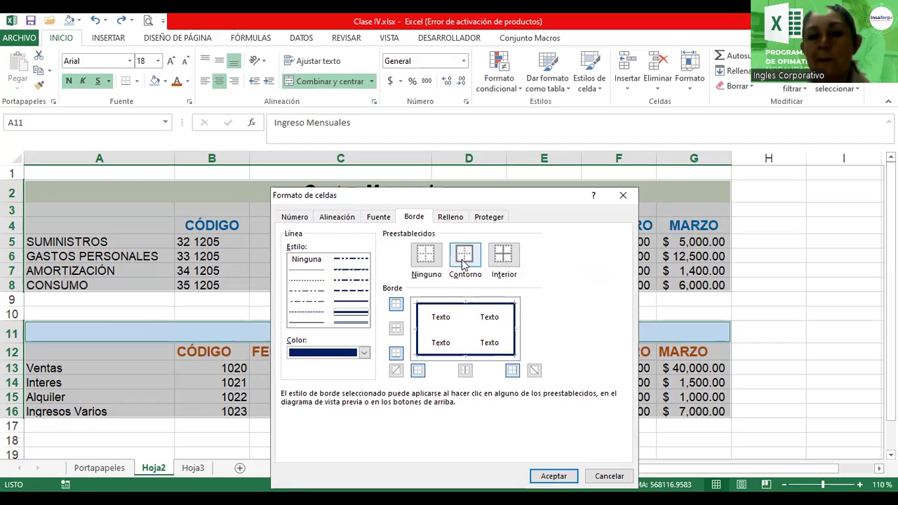
pyautogui.click(306, 324)
pyautogui.click(499, 261)
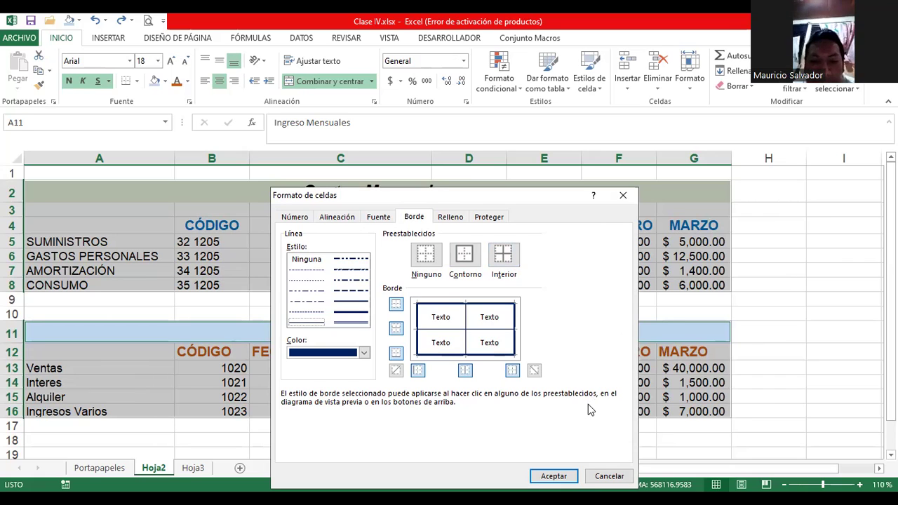
pyautogui.click(553, 476)
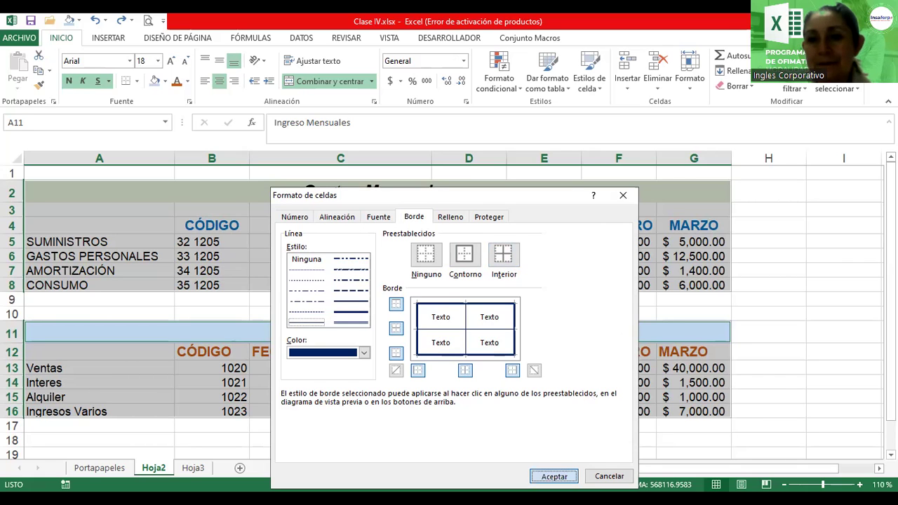
# Deselect, zoom the sheet out to 90%, and select the Gastos Mensuales table A2:G8.
pyautogui.click(820, 265)
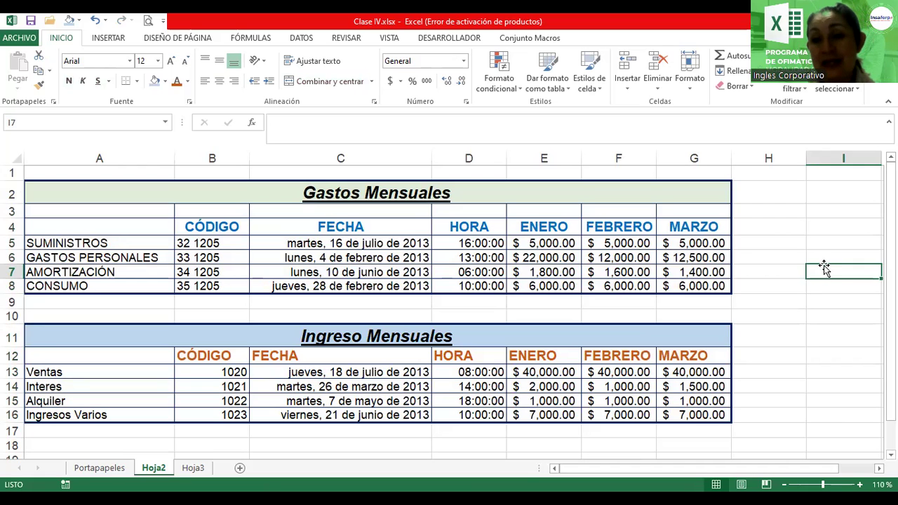
pyautogui.click(783, 484)
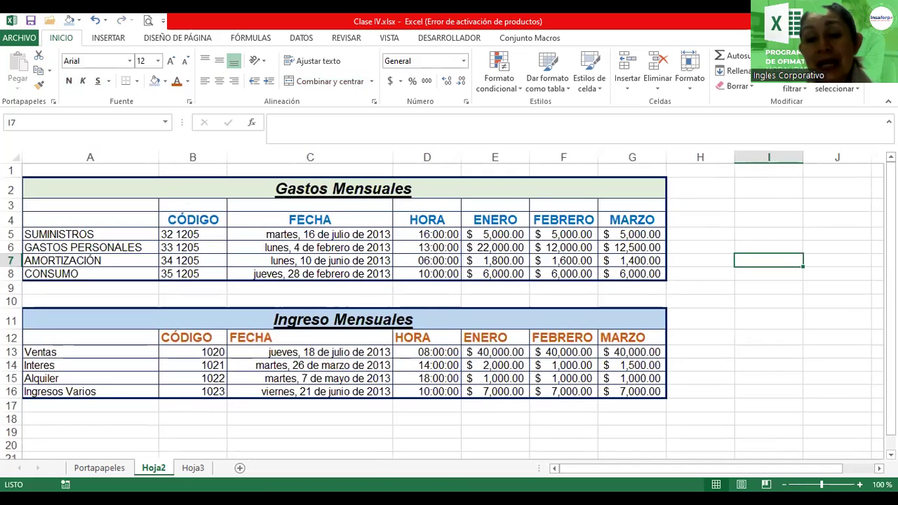
pyautogui.click(783, 484)
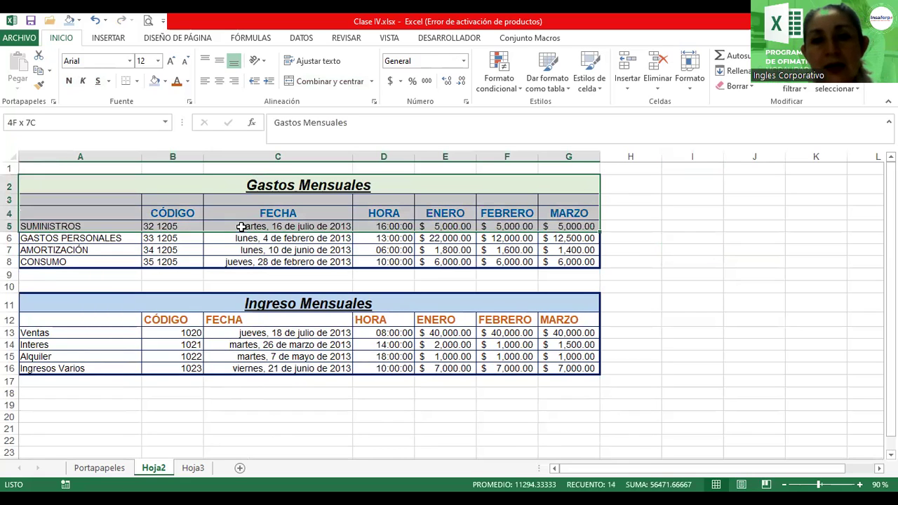
pyautogui.moveTo(239, 187); pyautogui.dragTo(249, 262)
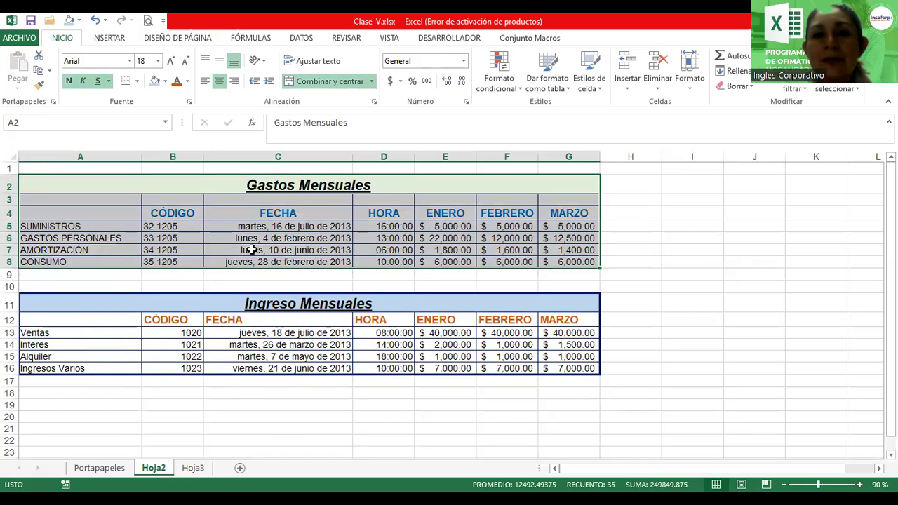
# Change the Gastos Mensuales outline border to dark red, leaving Ingreso Mensuales dark blue.
pyautogui.click(374, 102)
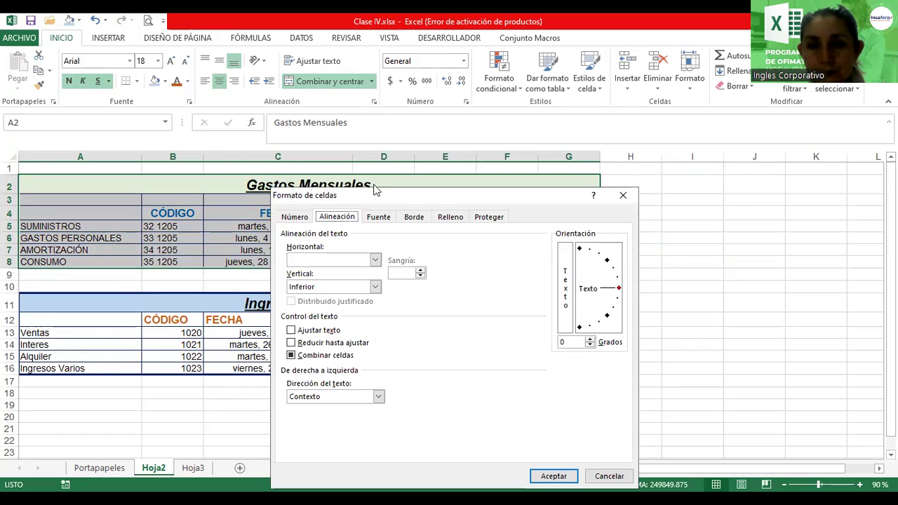
pyautogui.click(414, 218)
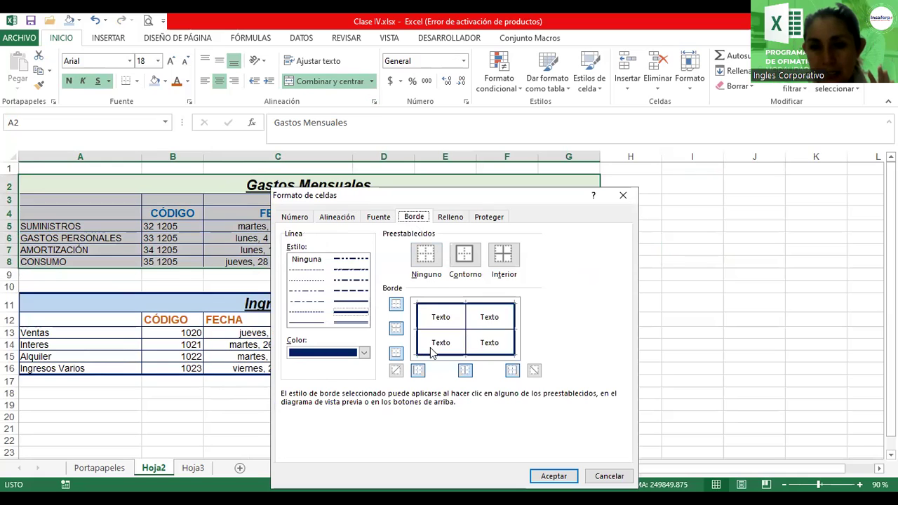
pyautogui.click(364, 352)
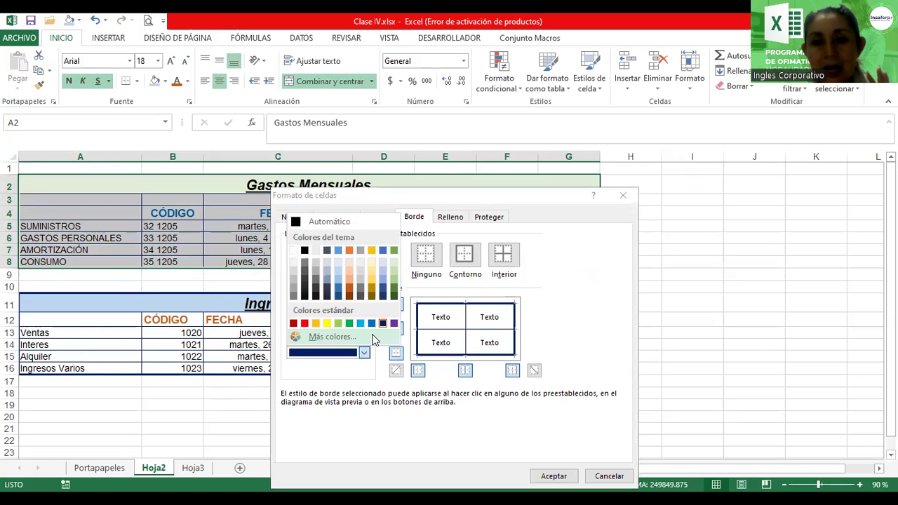
pyautogui.click(293, 323)
pyautogui.click(462, 259)
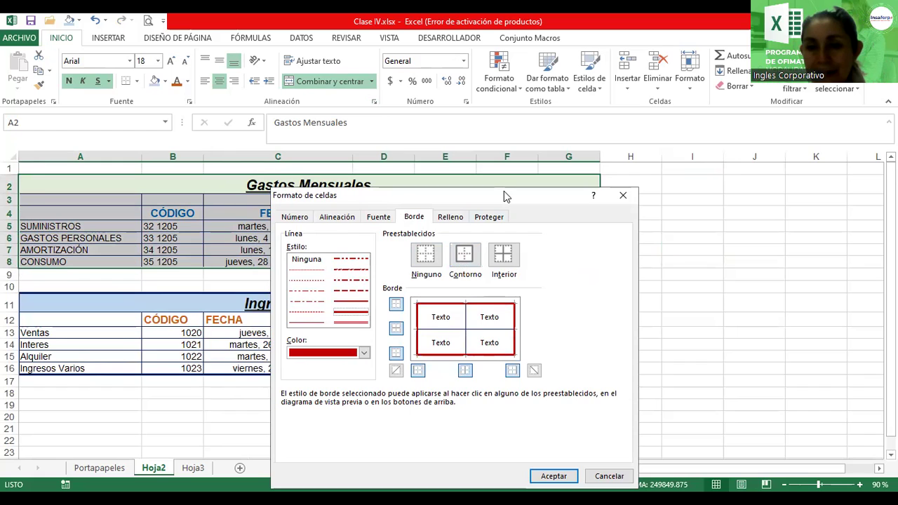
pyautogui.moveTo(505, 196); pyautogui.dragTo(861, 173)
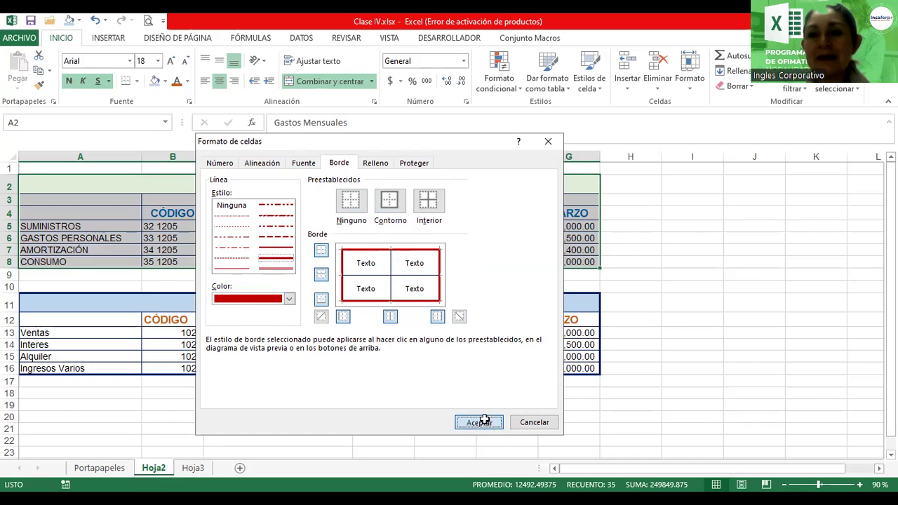
pyautogui.click(480, 422)
pyautogui.click(713, 251)
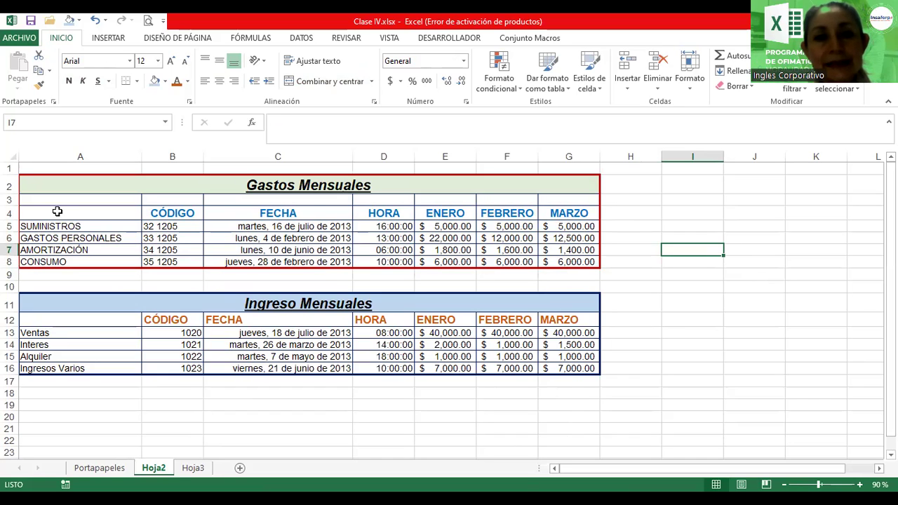
pyautogui.click(115, 202)
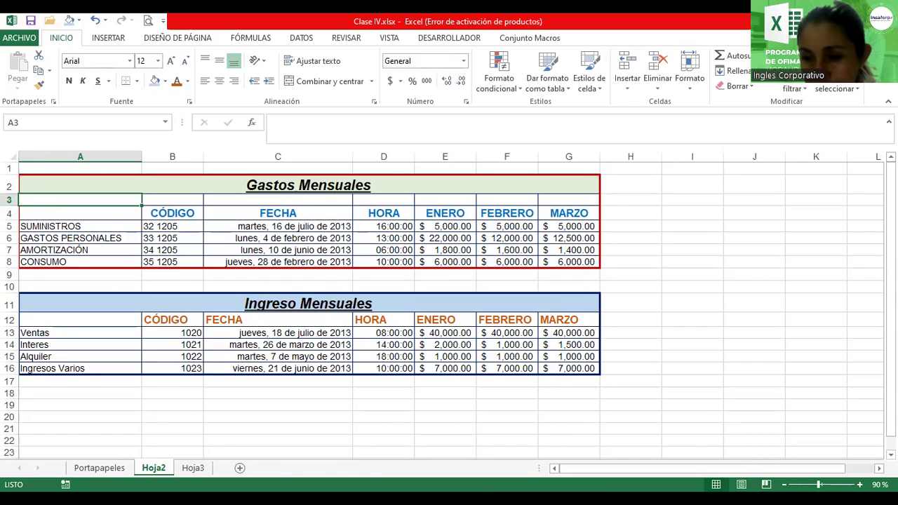
pyautogui.keyDown('ctrl'); pyautogui.scroll(3, 314, 231); pyautogui.keyUp('ctrl')
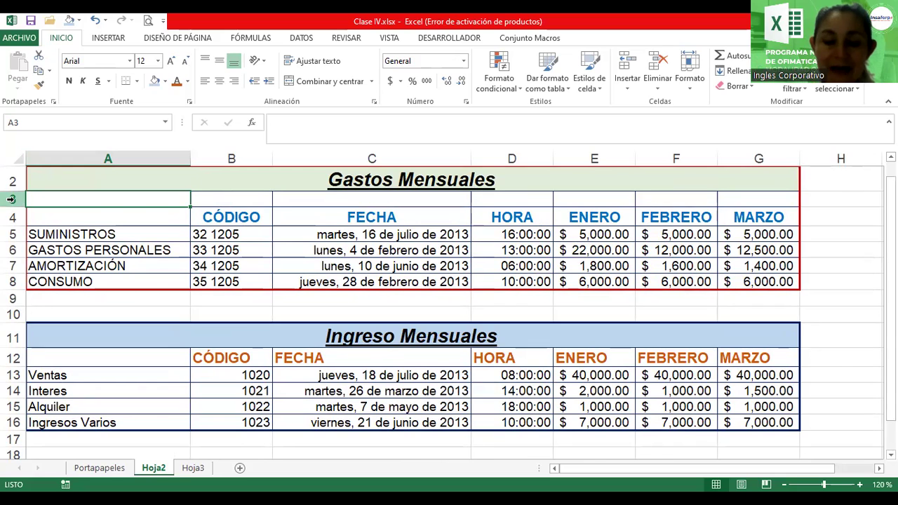
# Delete the empty row 3 under the Gastos Mensuales title.
pyautogui.click(11, 199)
pyautogui.rightClick(12, 201)
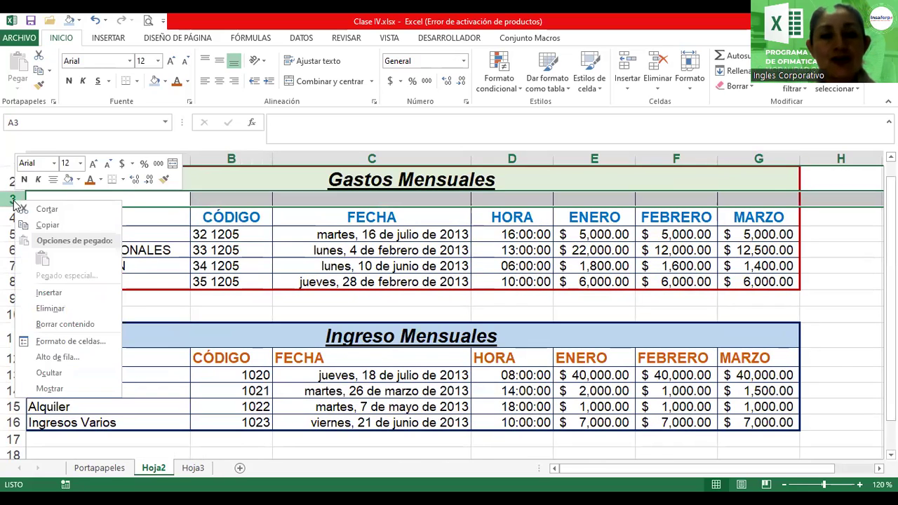
pyautogui.click(51, 308)
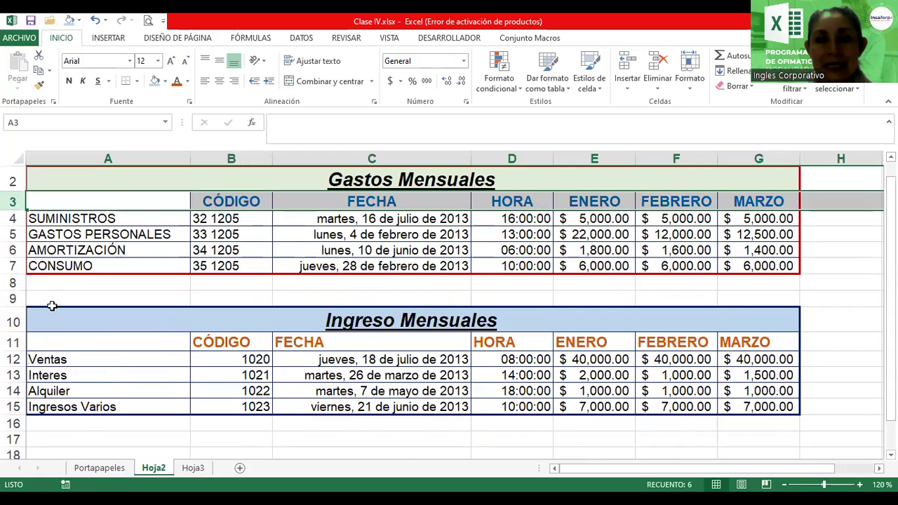
# Heighten the Gastos Mensuales (row 2) and Ingreso Mensuales title rows.
pyautogui.click(145, 182)
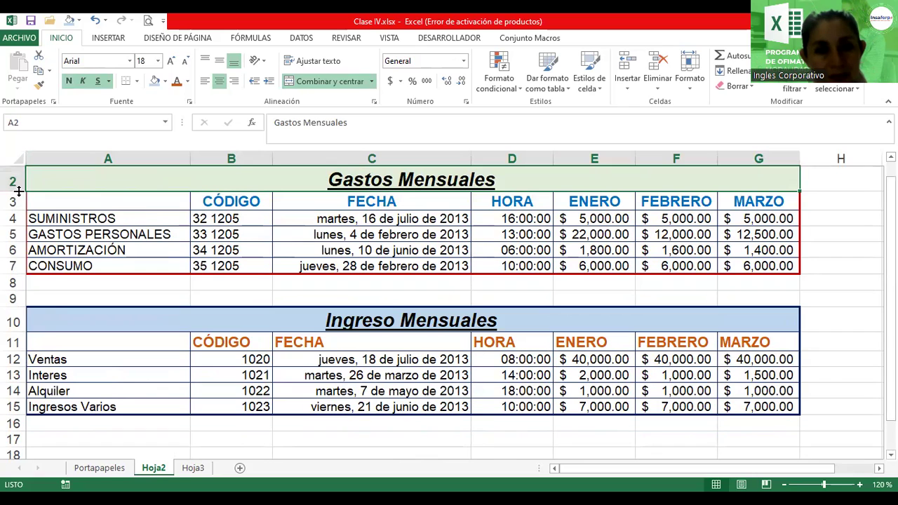
pyautogui.moveTo(19, 190); pyautogui.dragTo(19, 197)
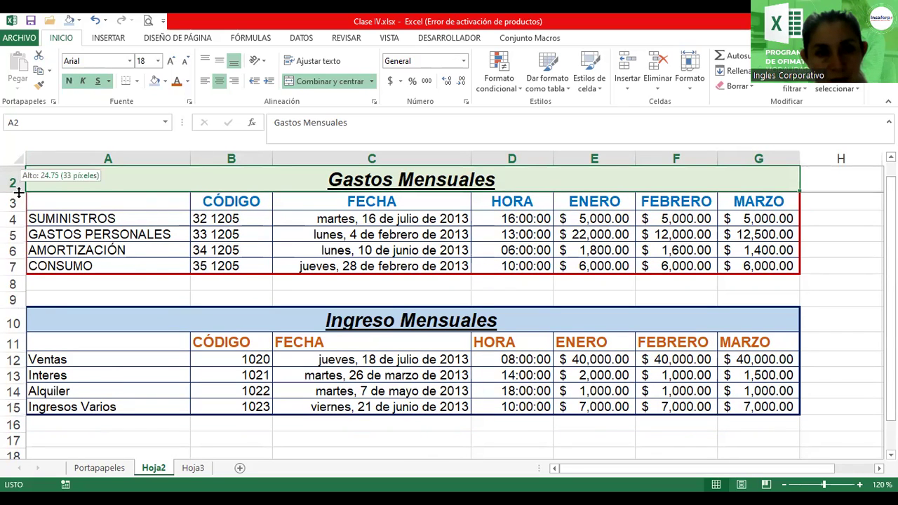
pyautogui.moveTo(19, 197); pyautogui.dragTo(19, 204)
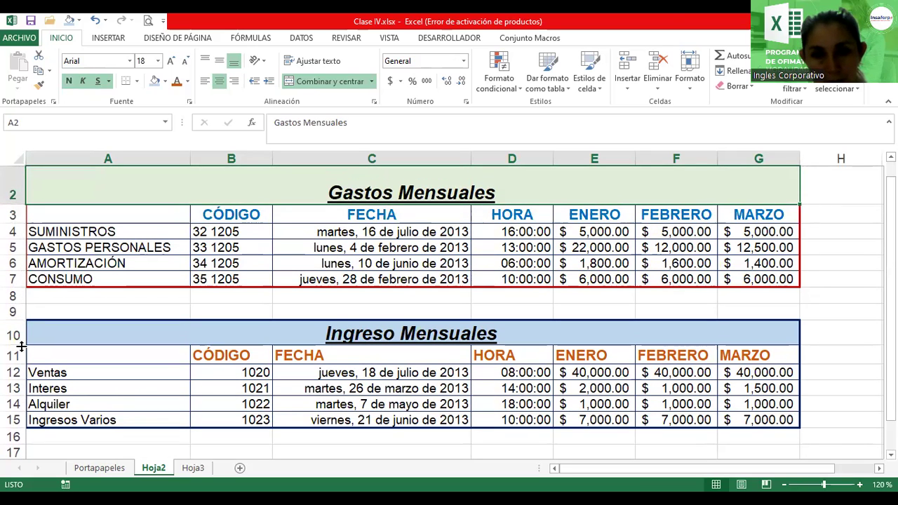
pyautogui.moveTo(21, 346); pyautogui.dragTo(24, 363)
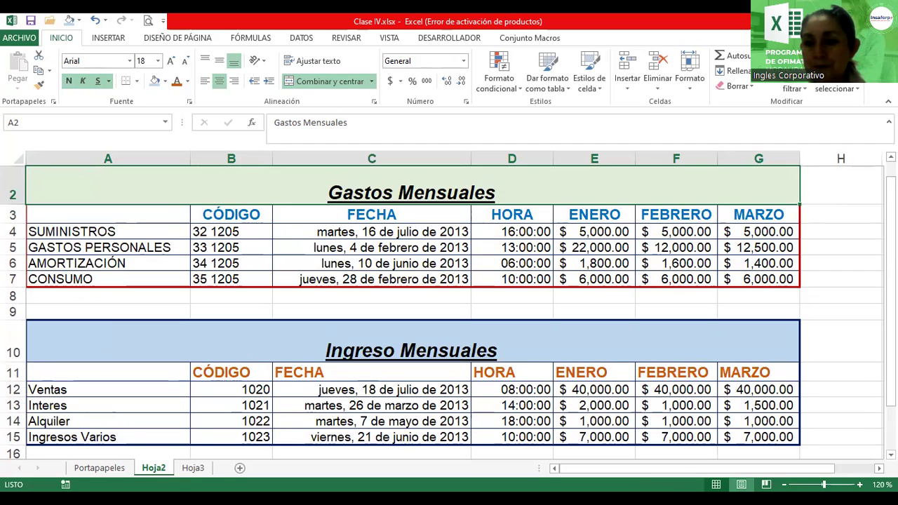
pyautogui.scroll(-2, 442, 305)
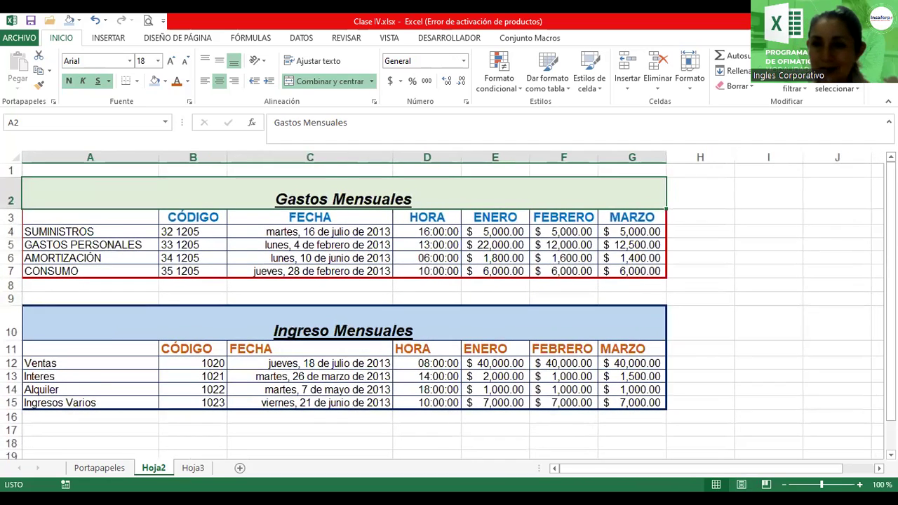
pyautogui.scroll(-1, 441, 305)
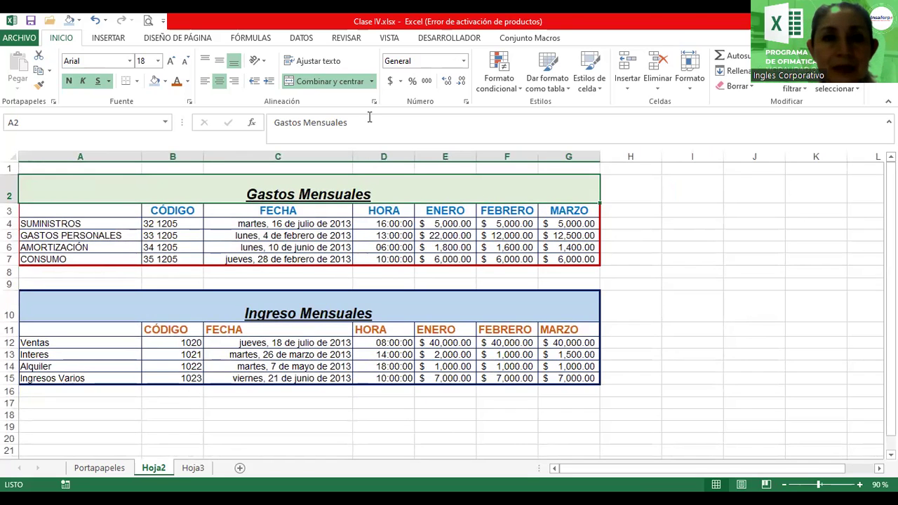
# Draw a Flecha curvada hacia la izquierda beside the tables, from Gastos Mensuales down to Ingreso Mensuales.
pyautogui.click(113, 39)
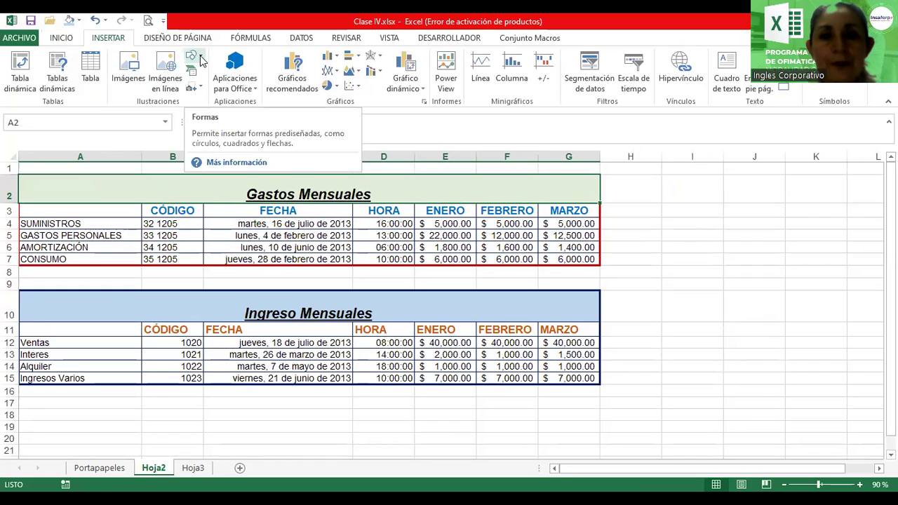
pyautogui.click(198, 59)
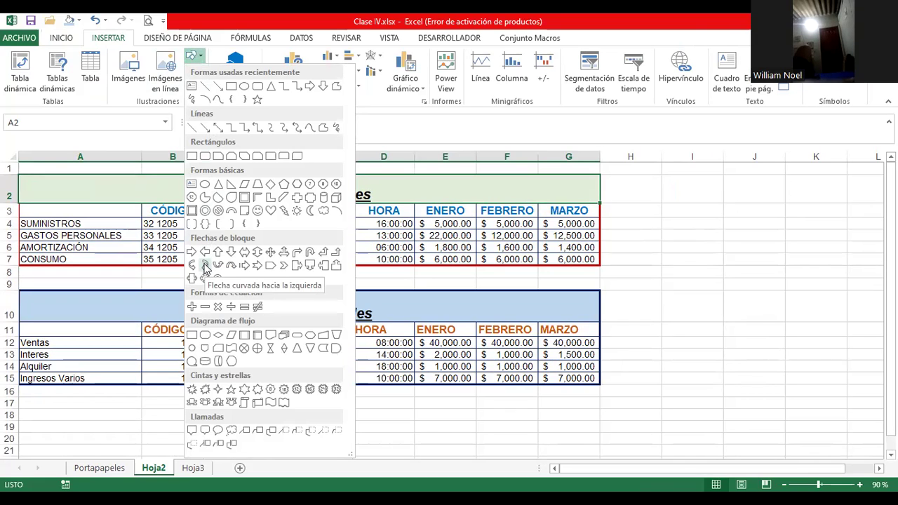
pyautogui.click(204, 268)
pyautogui.moveTo(636, 181); pyautogui.dragTo(730, 381)
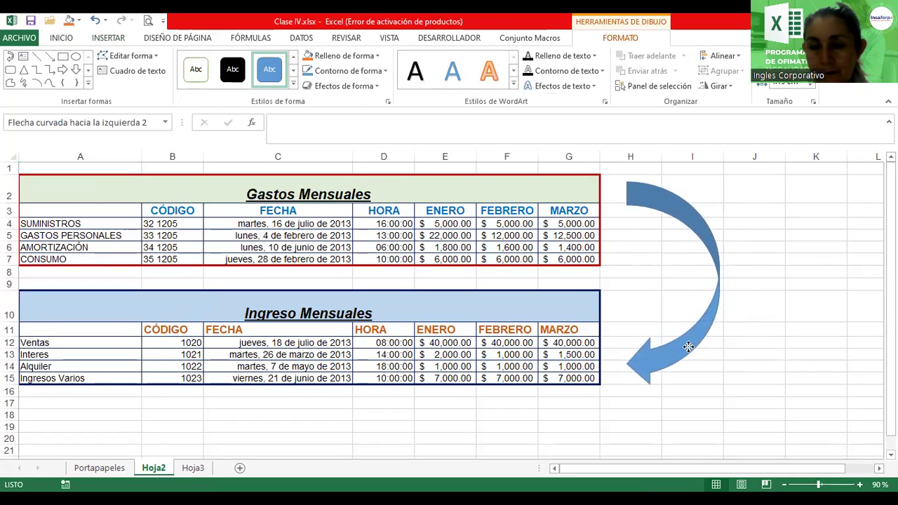
pyautogui.moveTo(694, 345); pyautogui.dragTo(644, 357)
# Widen the curved arrow slightly and nudge it snug against the tables' right edge.
pyautogui.moveTo(612, 284); pyautogui.dragTo(606, 286)
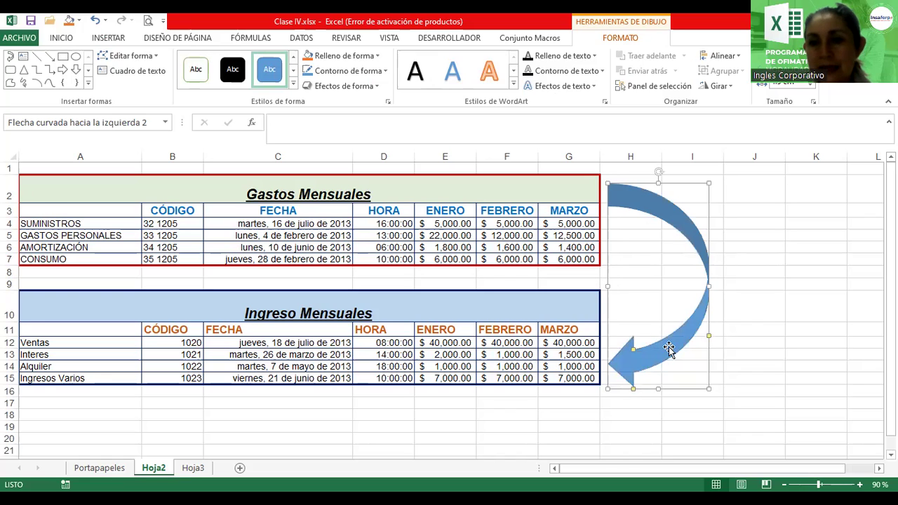
pyautogui.moveTo(669, 348); pyautogui.dragTo(665, 350)
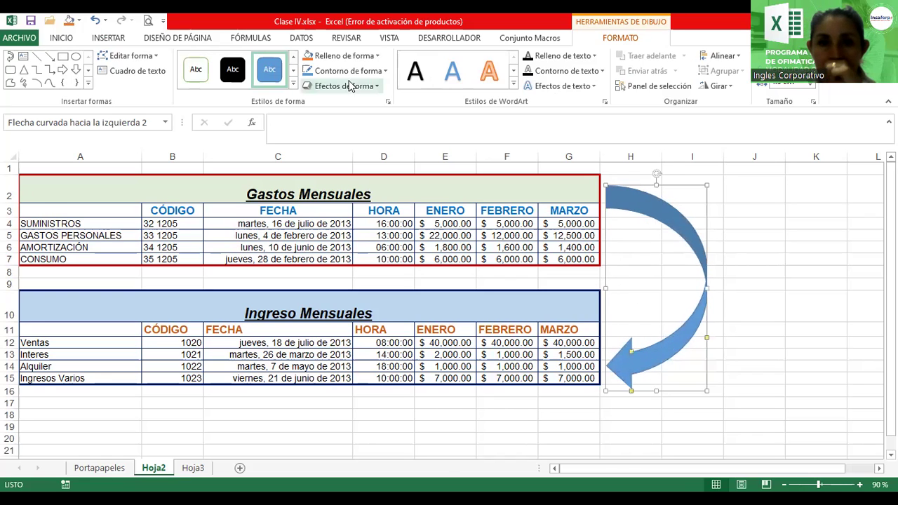
pyautogui.click(269, 217)
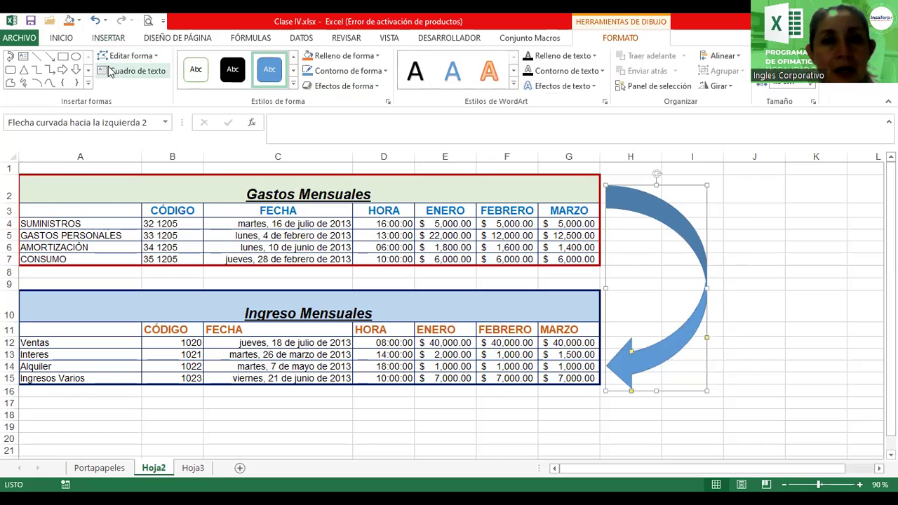
# Browse the Formas gallery without adding a shape, then show the arrow's drawing format options.
pyautogui.click(100, 37)
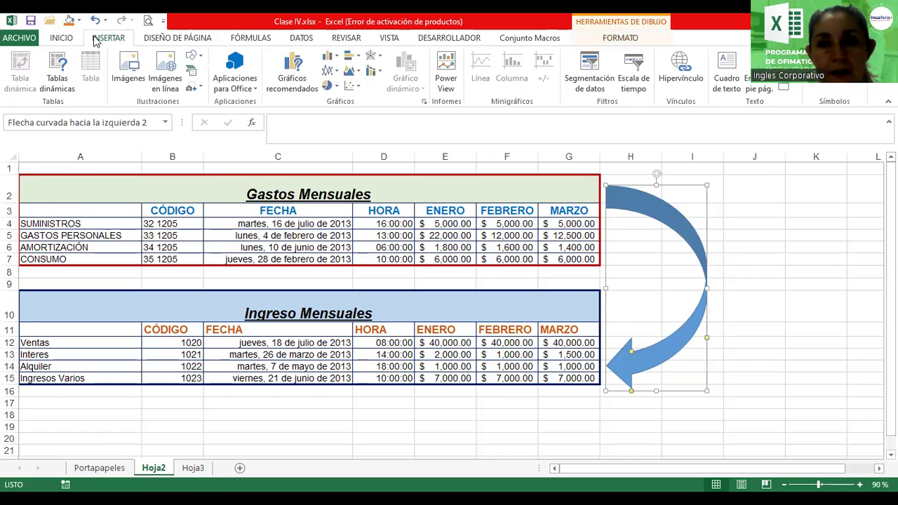
pyautogui.click(194, 56)
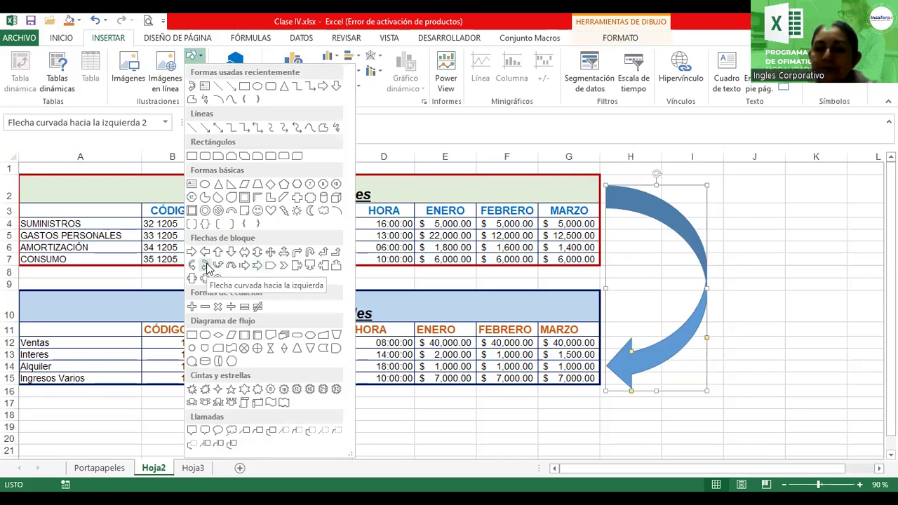
pyautogui.click(652, 212)
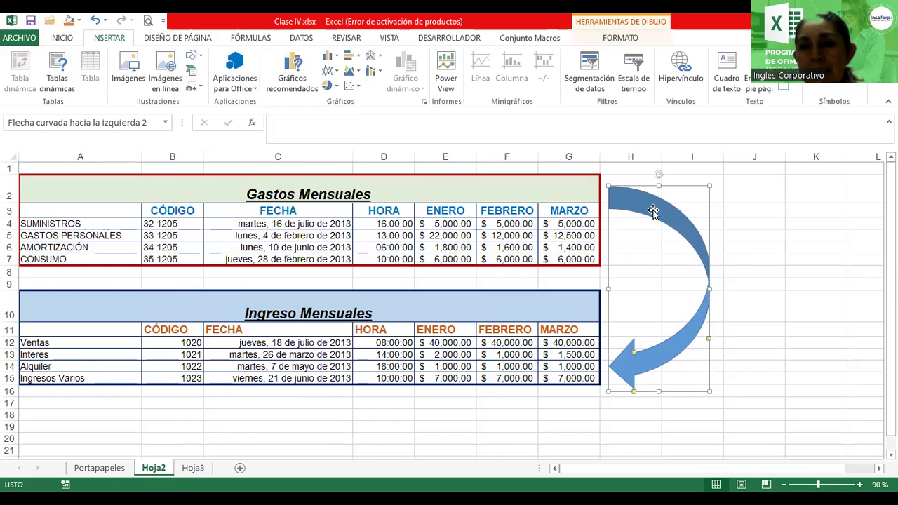
pyautogui.click(613, 39)
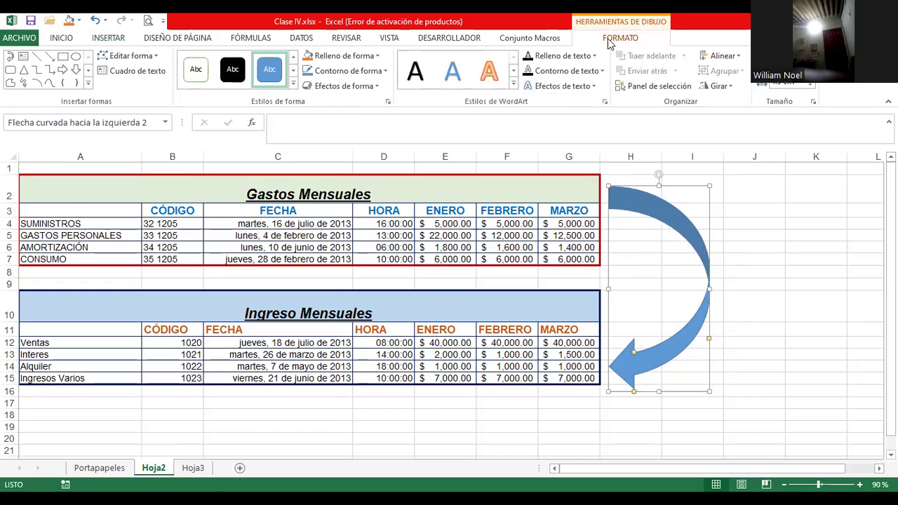
# Apply the orange shape style to the curved arrow.
pyautogui.click(294, 85)
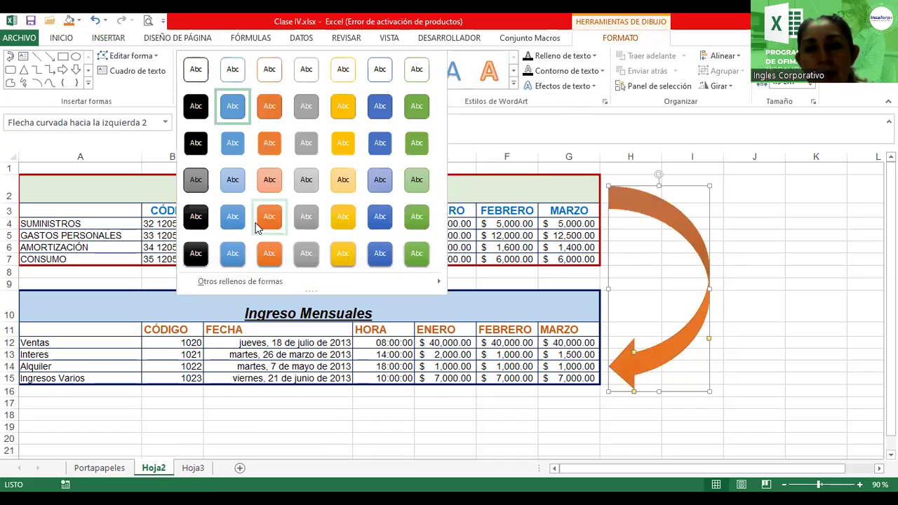
pyautogui.click(269, 223)
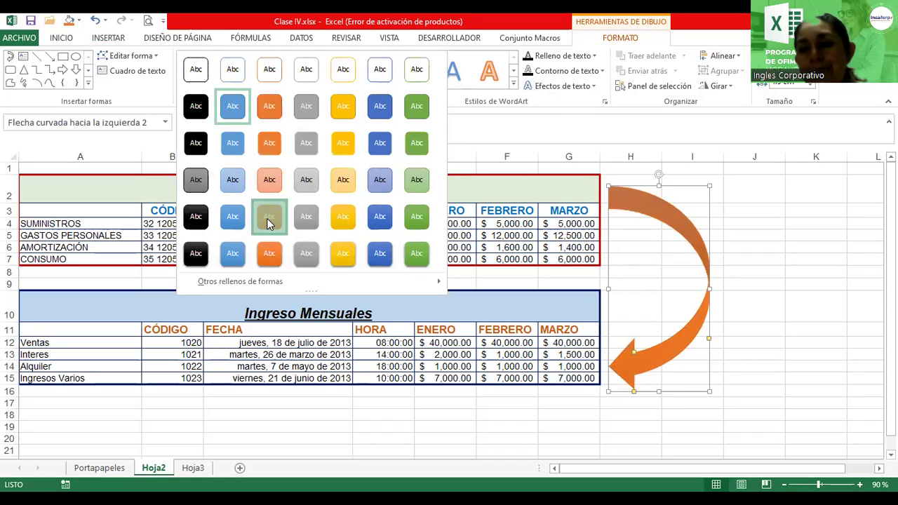
pyautogui.click(790, 273)
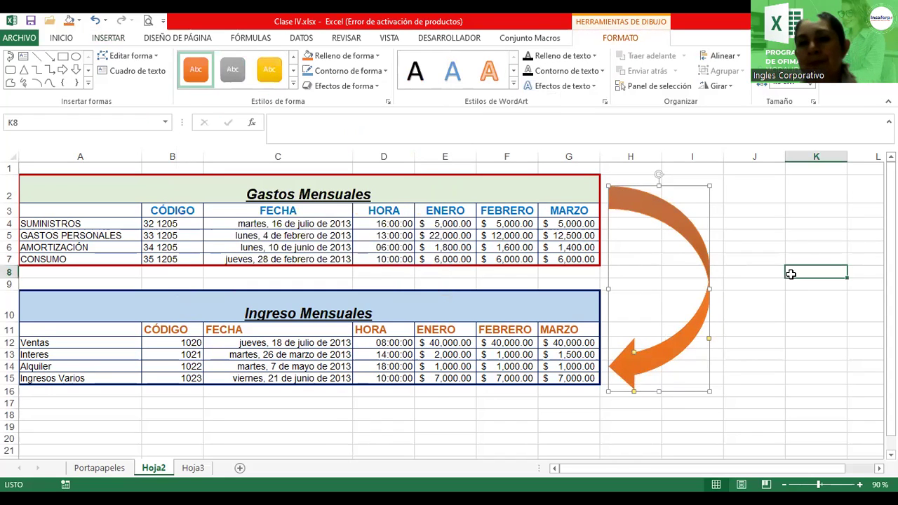
# Reselect the curved arrow and switch it to the green shape style.
pyautogui.click(630, 201)
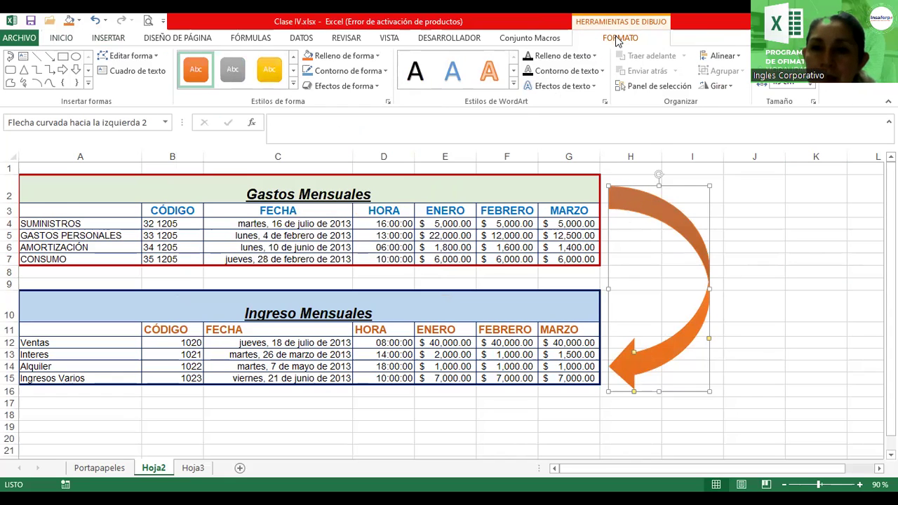
pyautogui.click(293, 85)
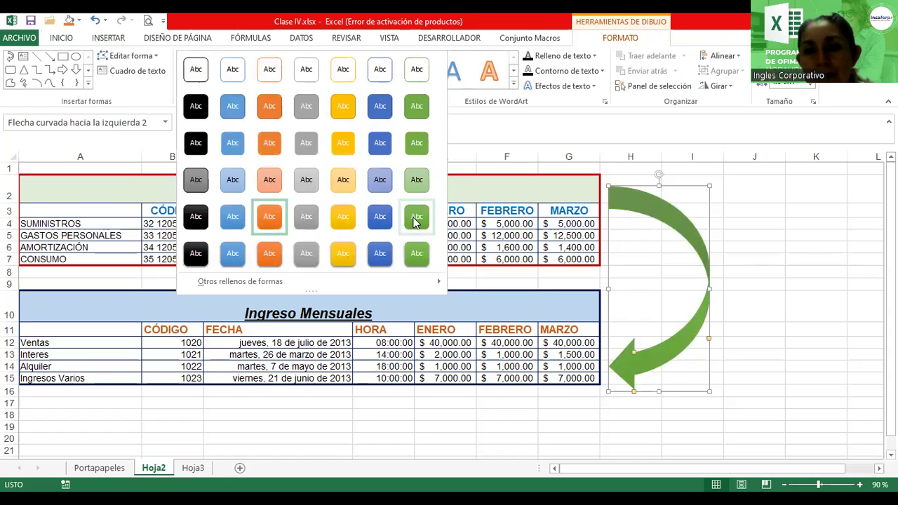
pyautogui.click(413, 218)
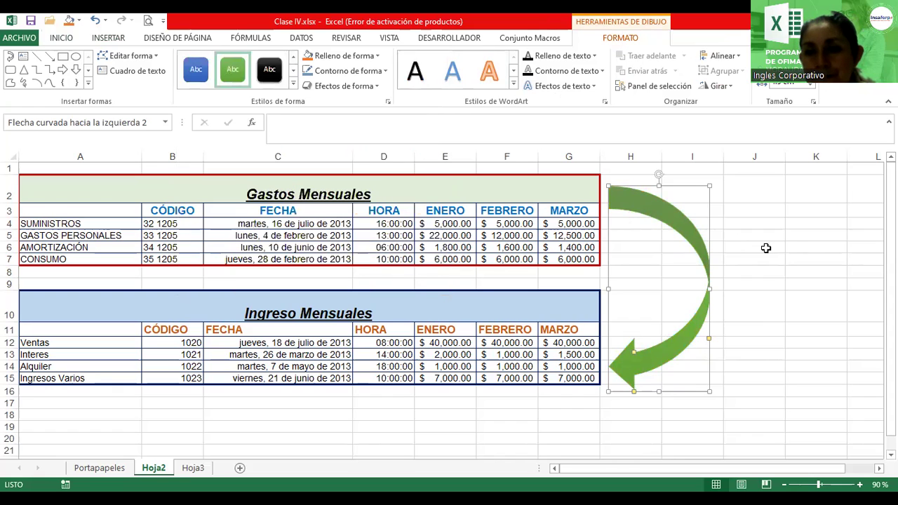
pyautogui.click(766, 247)
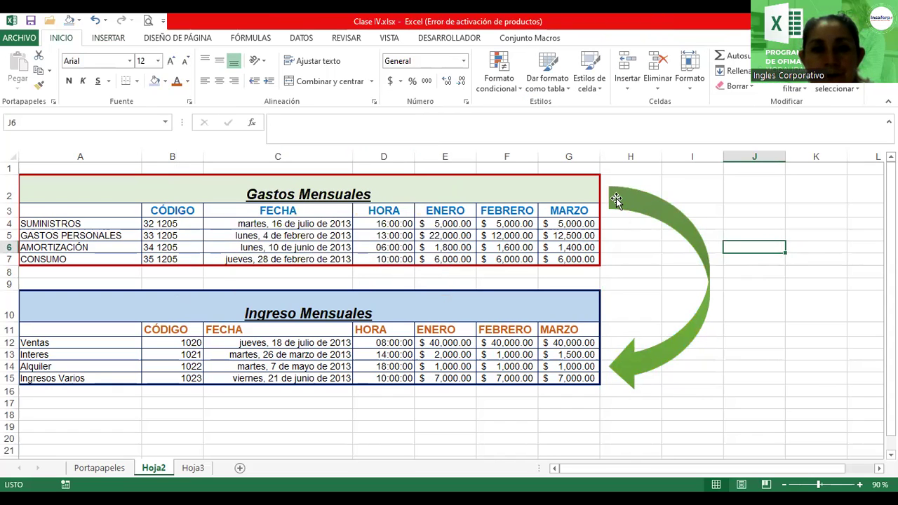
# Enter 'Elaborado por:' followed by the author's name in cell A17.
pyautogui.click(615, 200)
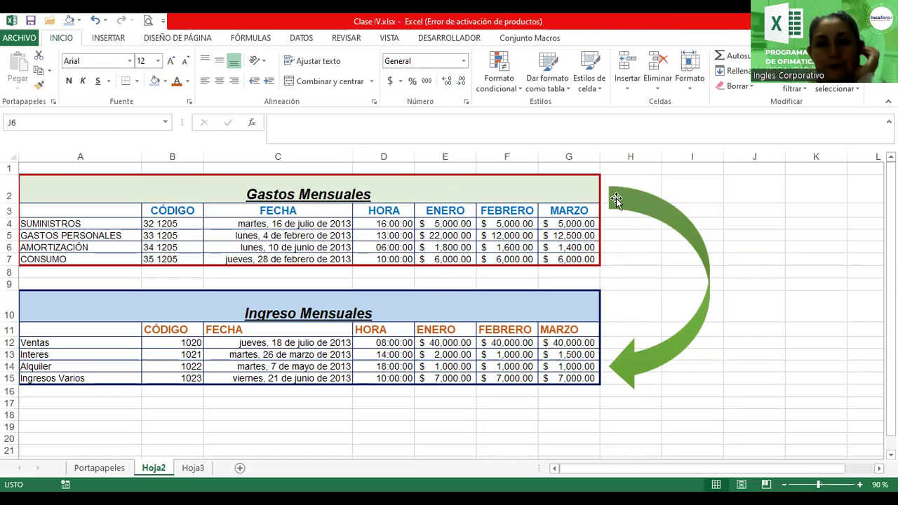
pyautogui.click(89, 406)
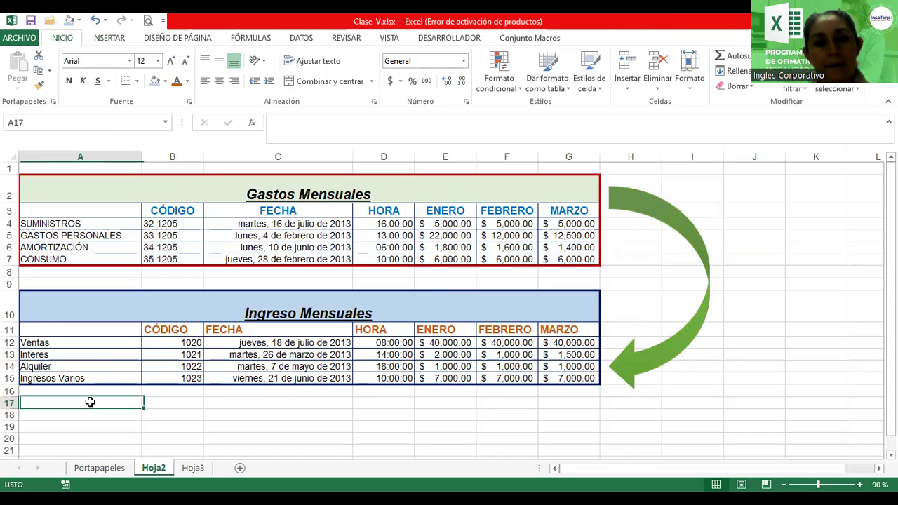
pyautogui.write('Elaborado por')
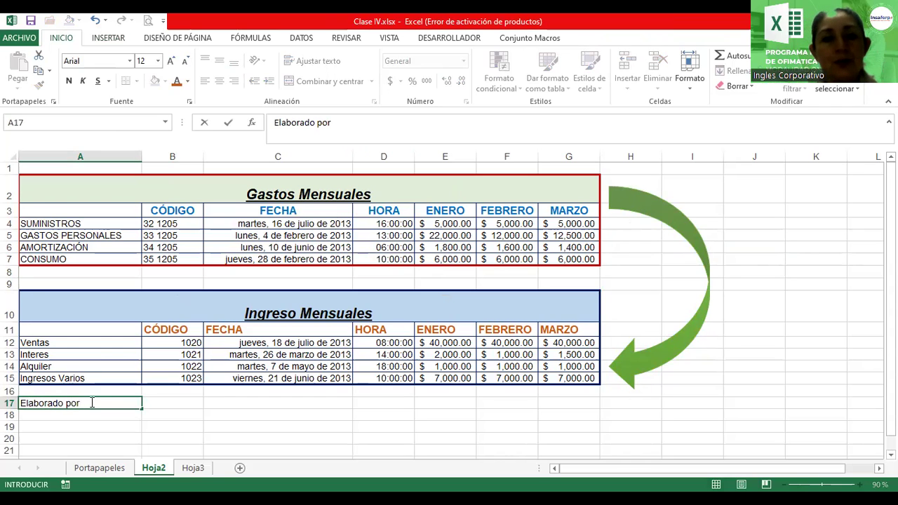
pyautogui.write(': Denisse Alvarado')
pyautogui.press('Return')
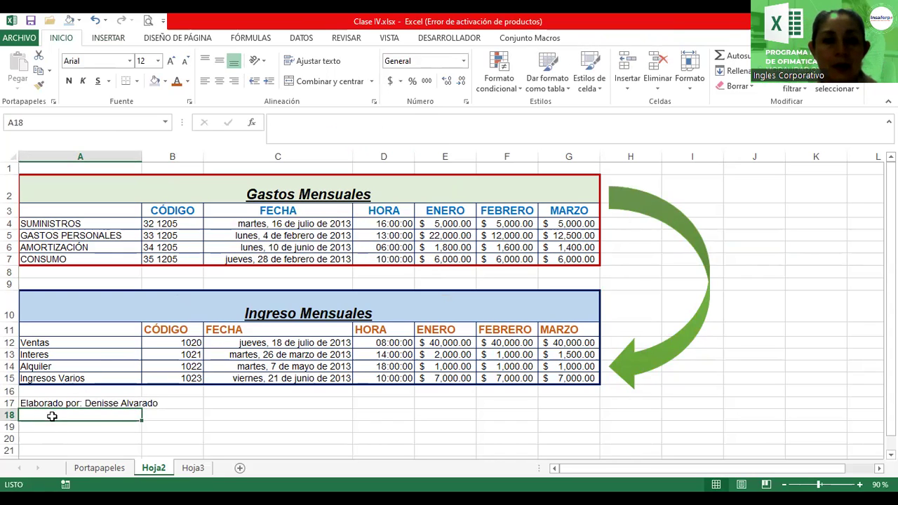
# Make the A17 credit bold italic at 16 pt and make row 17 taller.
pyautogui.click(57, 404)
pyautogui.click(69, 81)
pyautogui.click(83, 80)
pyautogui.click(170, 62)
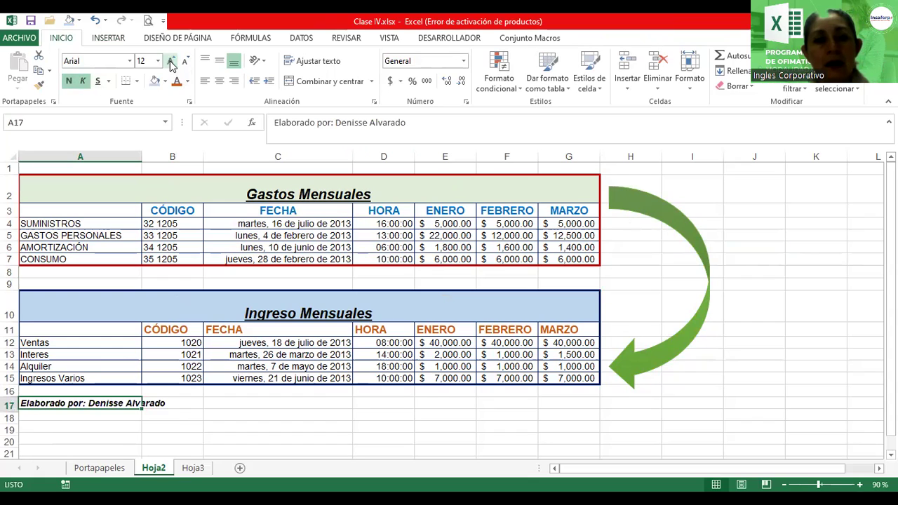
pyautogui.click(171, 61)
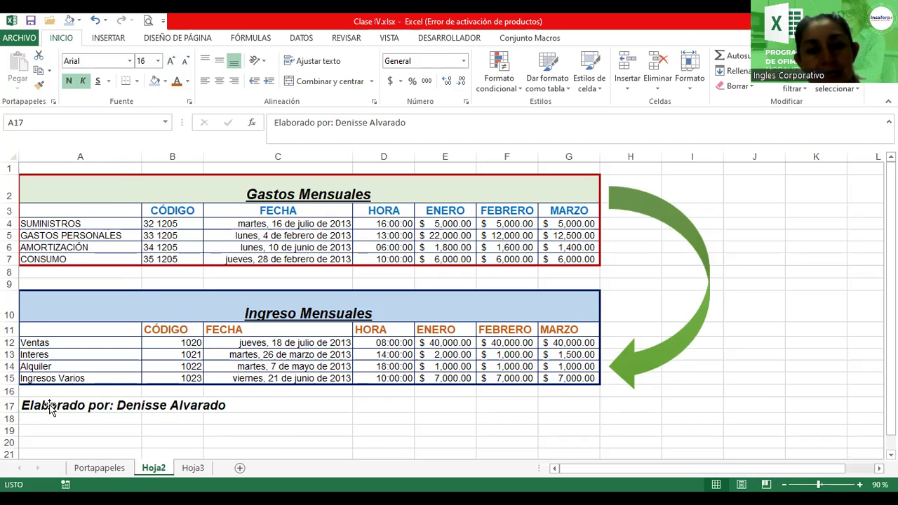
pyautogui.click(24, 411)
pyautogui.moveTo(14, 412); pyautogui.dragTo(14, 419)
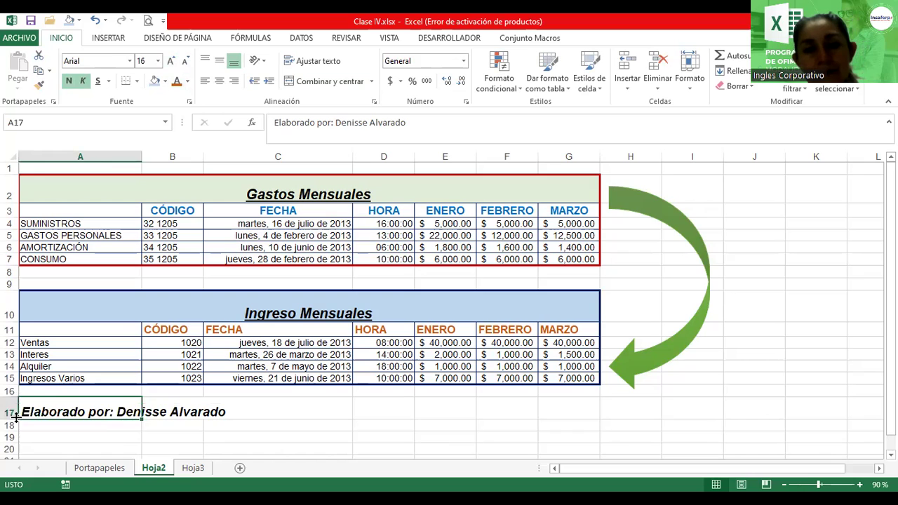
pyautogui.click(311, 410)
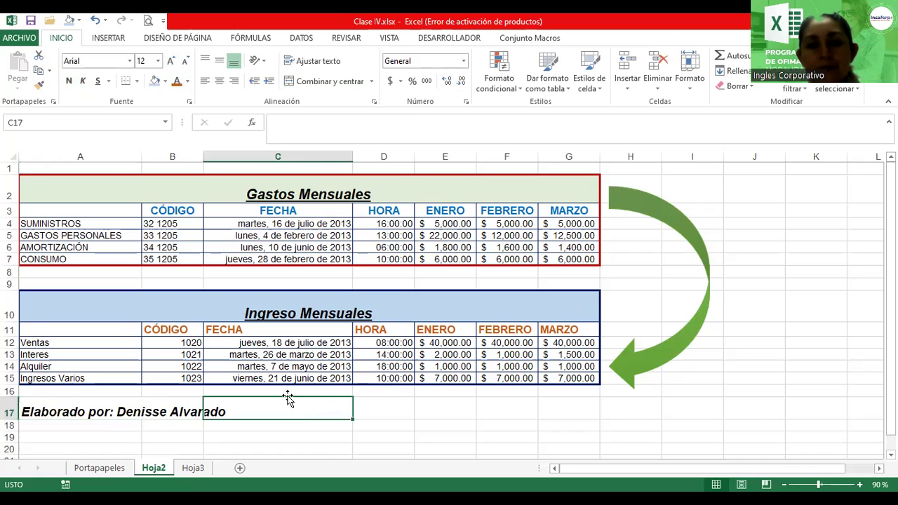
# Draw a Sol (sun) shape from the Insertar shapes gallery near C17.
pyautogui.click(104, 38)
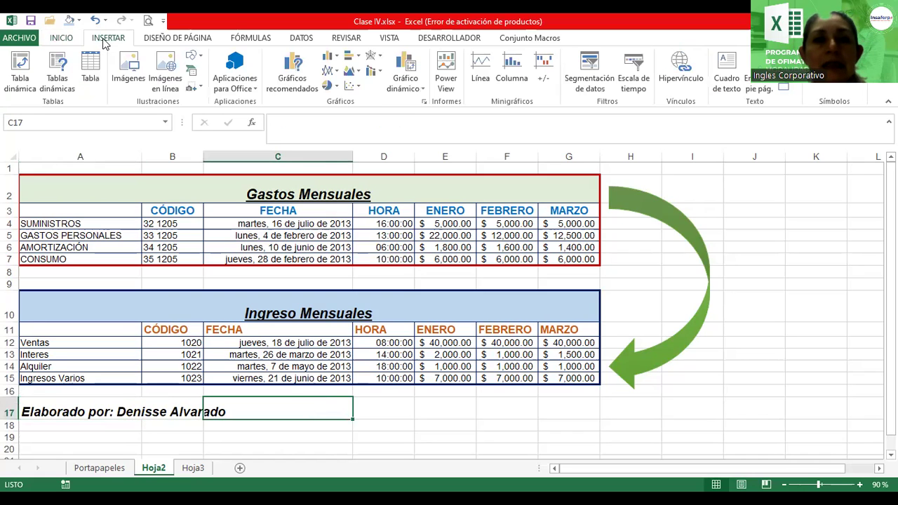
pyautogui.click(193, 56)
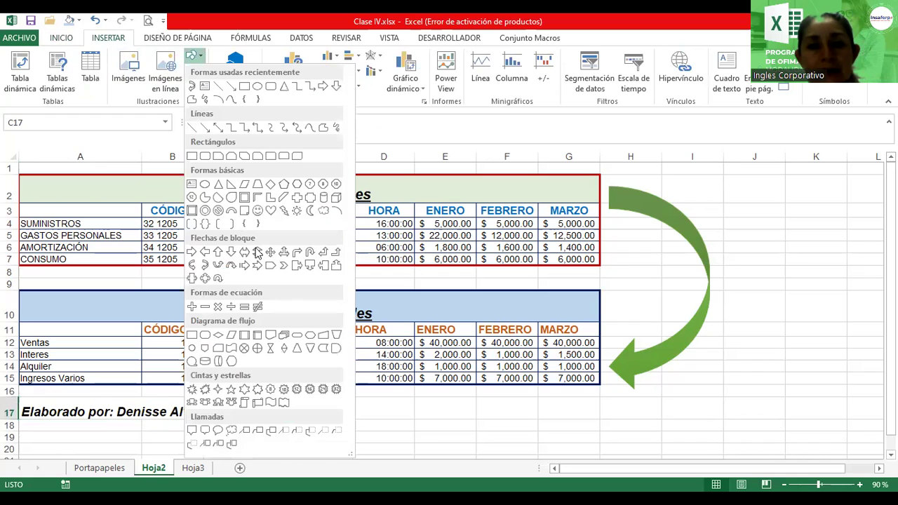
pyautogui.click(297, 211)
pyautogui.moveTo(257, 395)
pyautogui.mouseDown()
pyautogui.moveTo(315, 453)
pyautogui.moveTo(286, 410)
pyautogui.mouseUp()
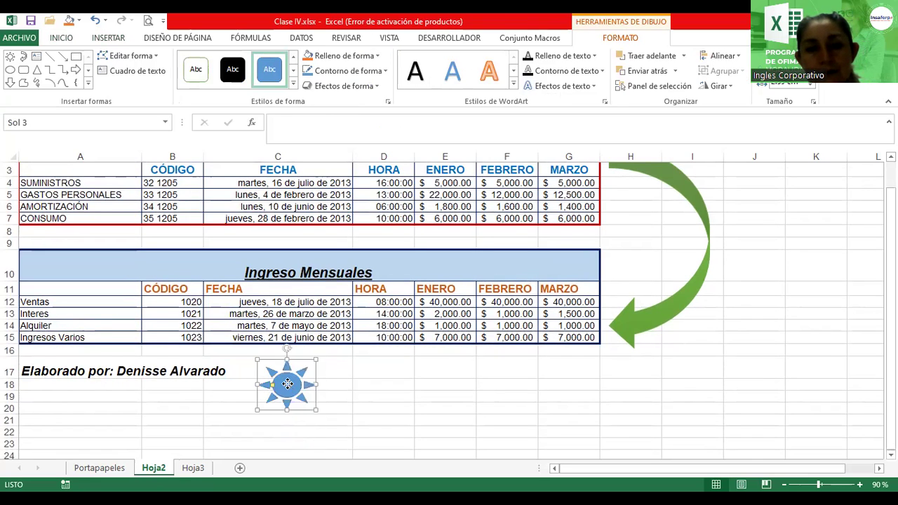
# Move the sun up and left beside the credit and shrink it.
pyautogui.moveTo(286, 379); pyautogui.dragTo(266, 371)
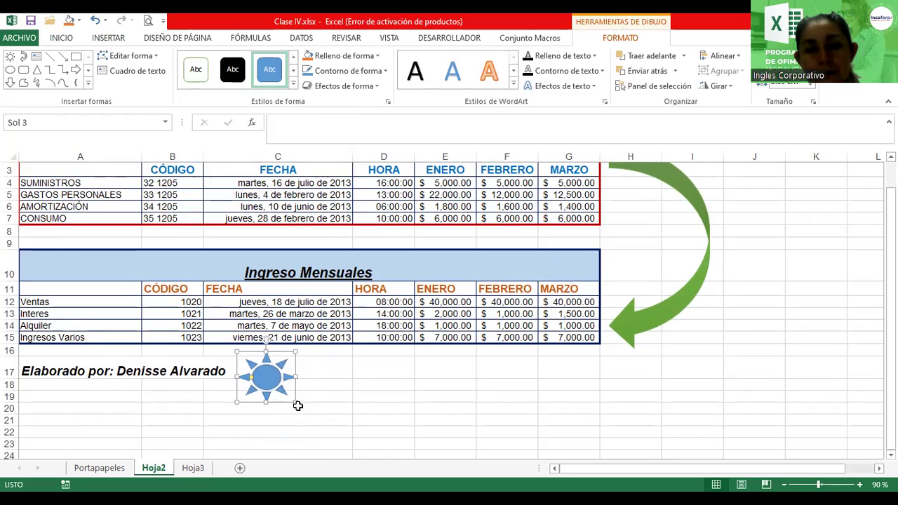
pyautogui.moveTo(295, 401); pyautogui.dragTo(278, 391)
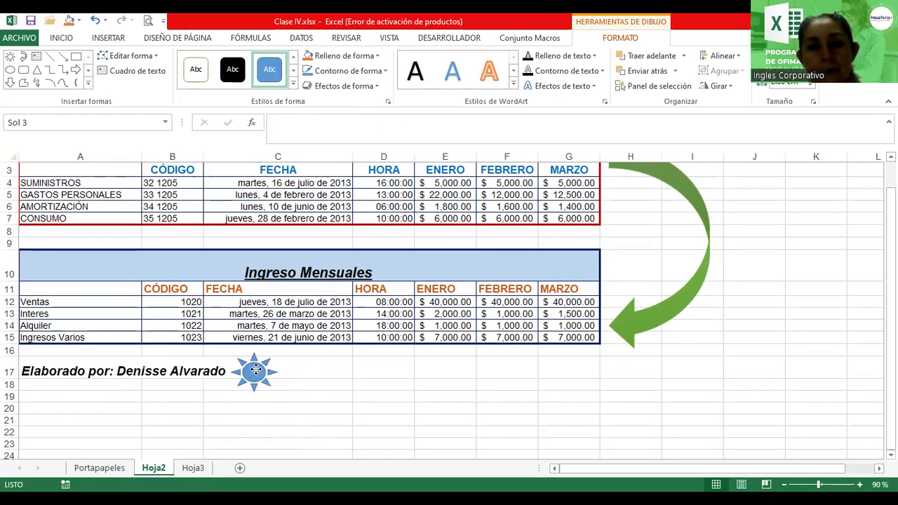
pyautogui.click(347, 373)
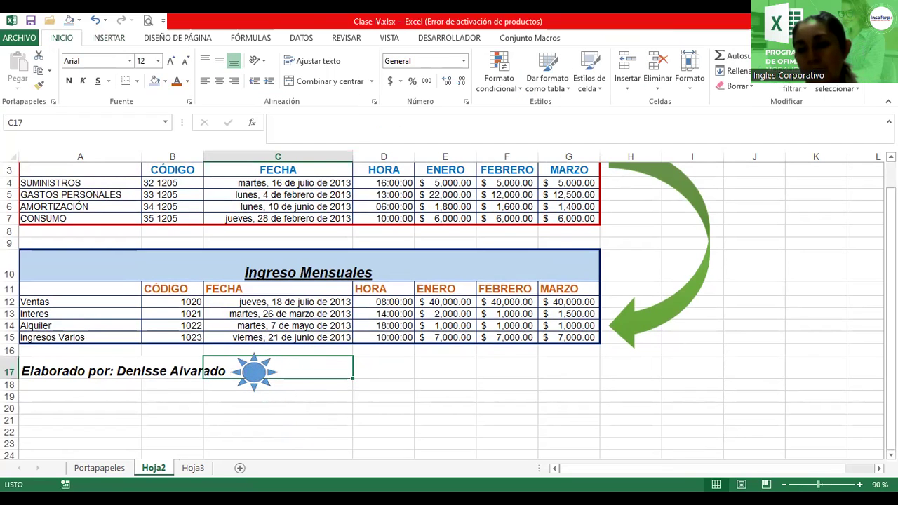
pyautogui.scroll(-1, 781, 395)
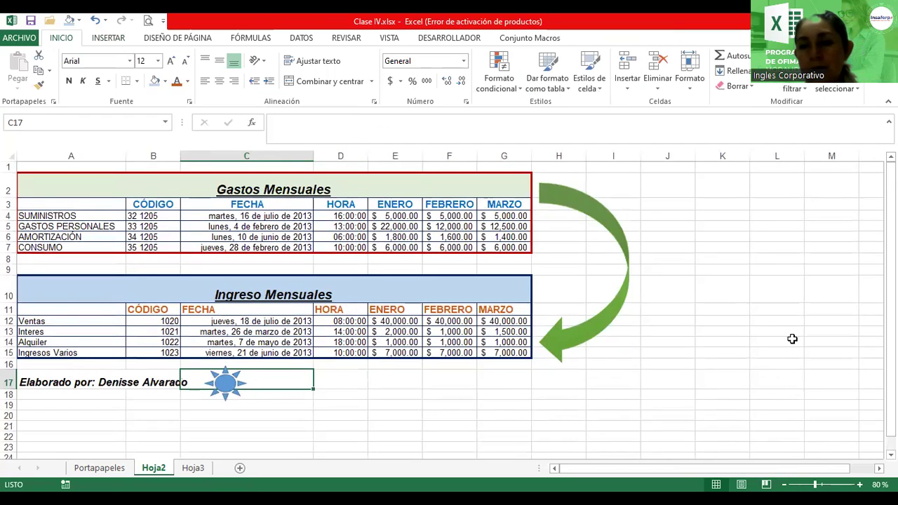
pyautogui.click(788, 340)
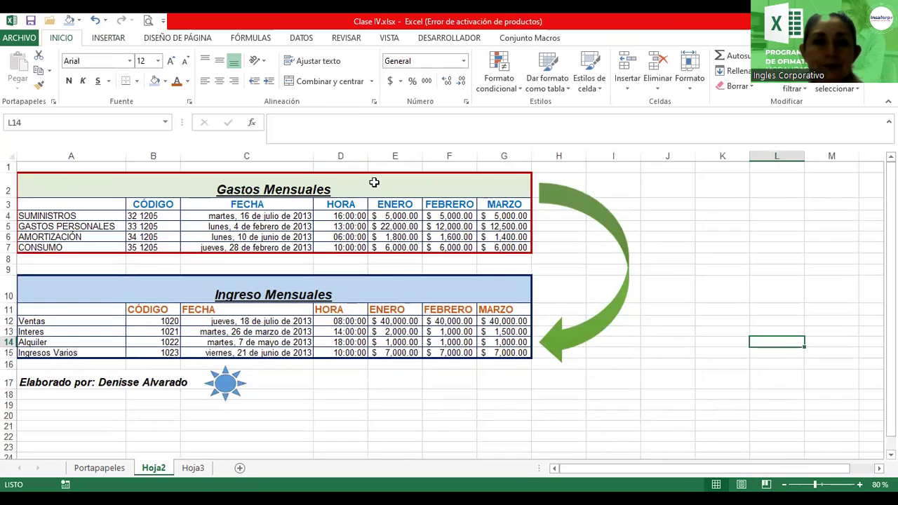
pyautogui.click(374, 183)
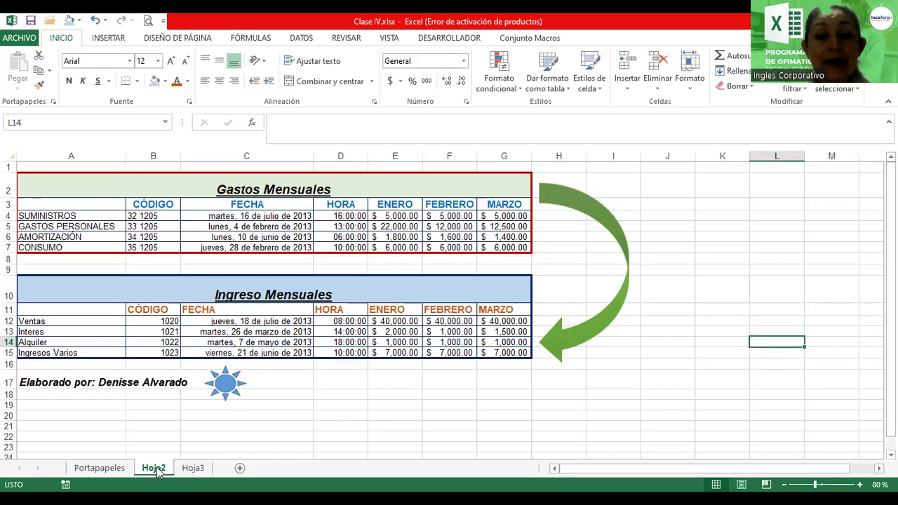
# Rename the Hoja2 sheet to Presupuesto.
pyautogui.rightClick(159, 471)
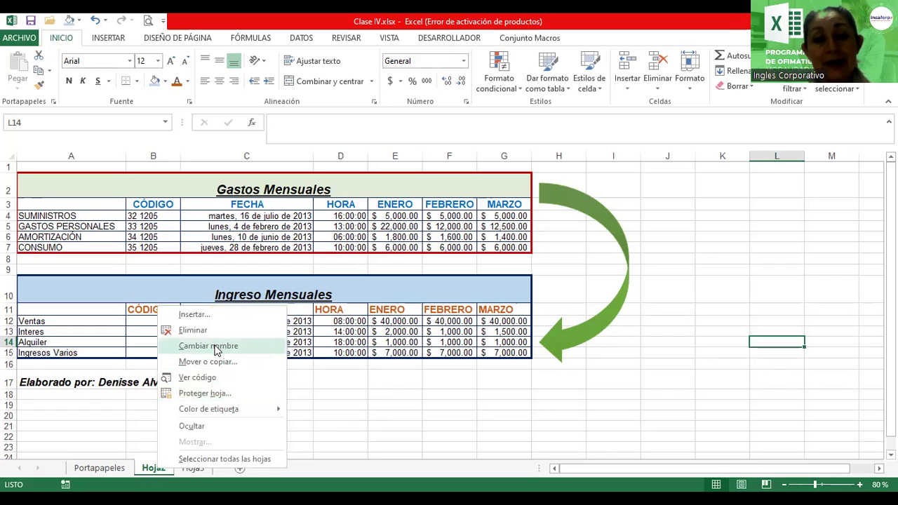
pyautogui.click(214, 343)
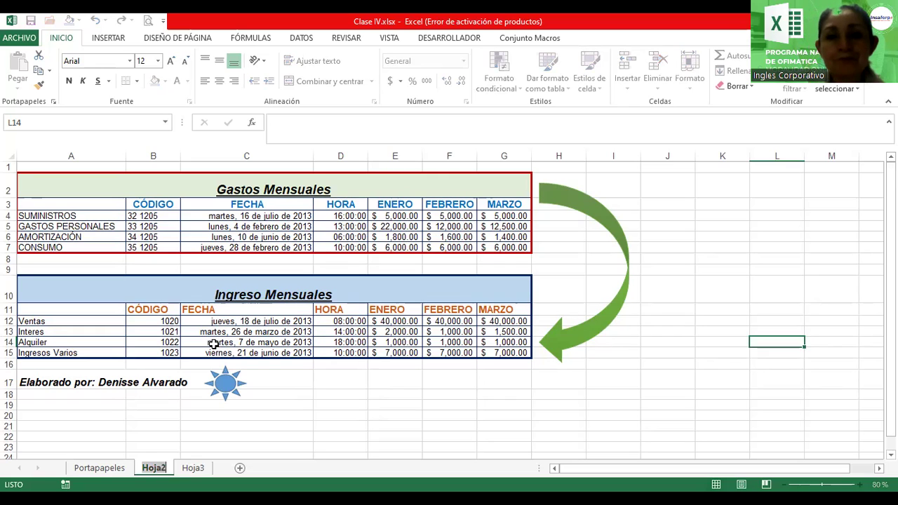
pyautogui.write('Presupuesto')
pyautogui.press('Return')
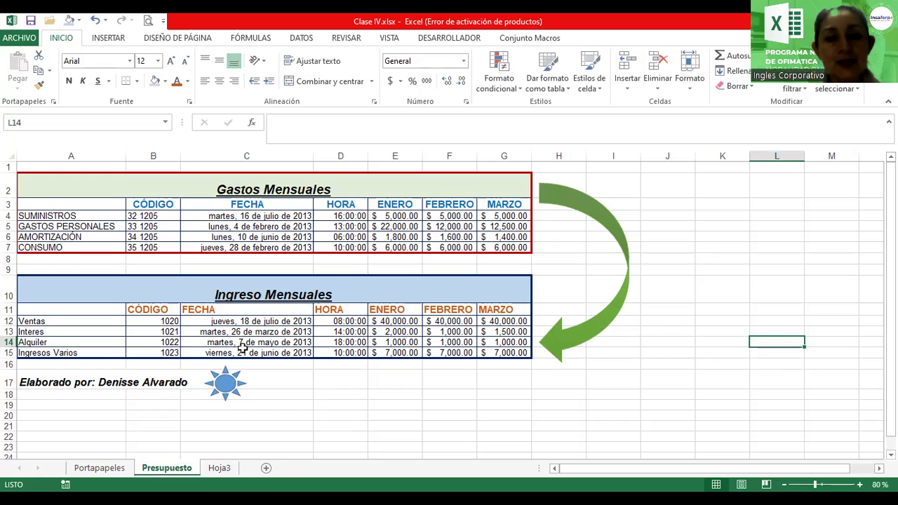
# Colour the Presupuesto tab purple and switch to the Portapapeles sheet.
pyautogui.rightClick(169, 469)
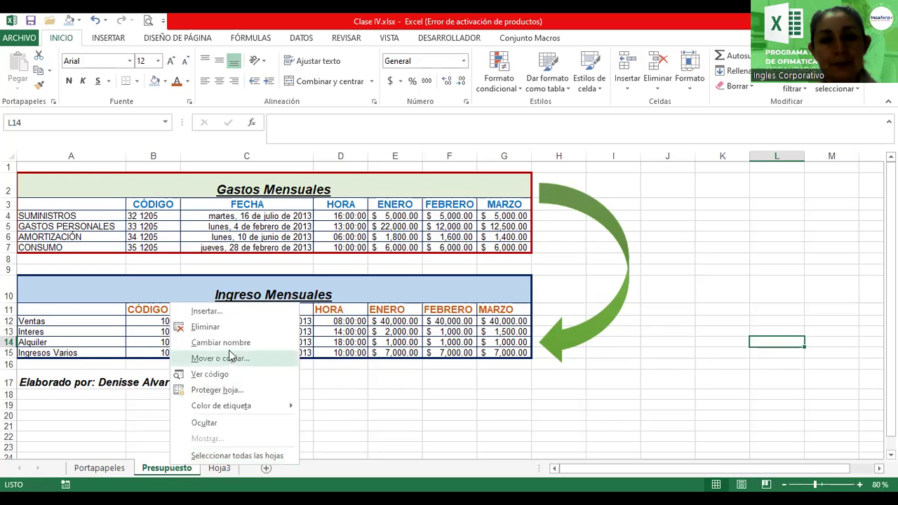
pyautogui.moveTo(217, 413)
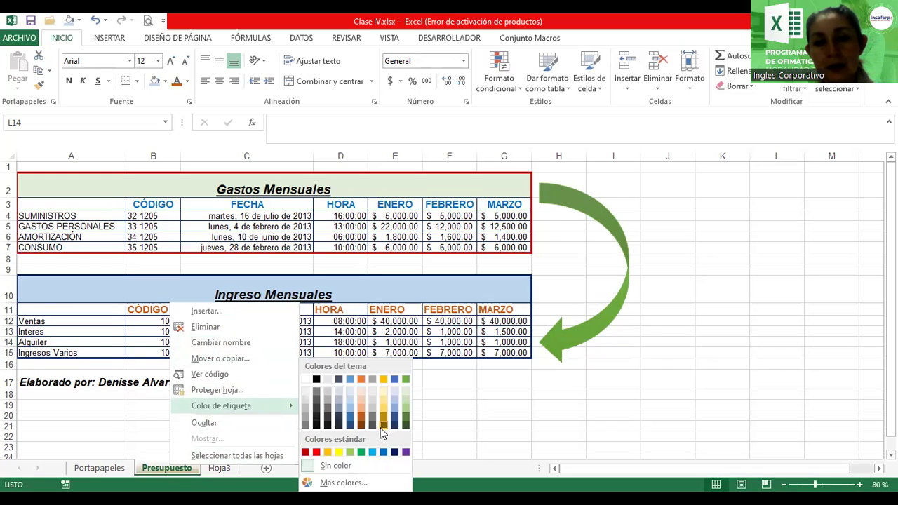
pyautogui.click(405, 453)
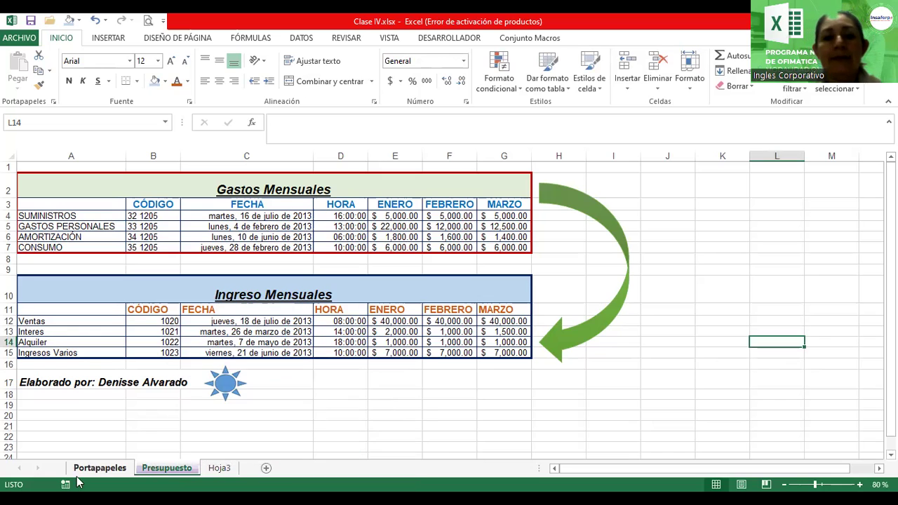
pyautogui.click(86, 470)
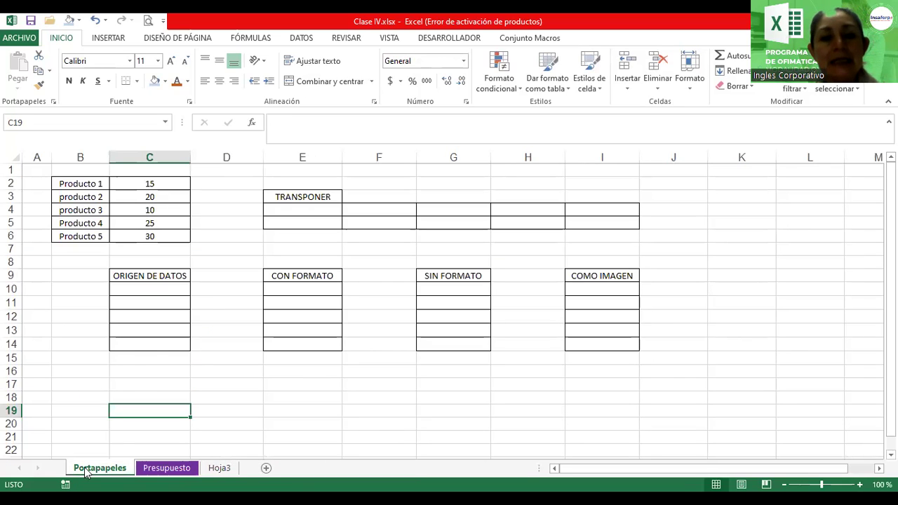
# Apply a standard colour to the Portapapeles sheet tab via Color de etiqueta.
pyautogui.rightClick(86, 471)
pyautogui.moveTo(157, 408)
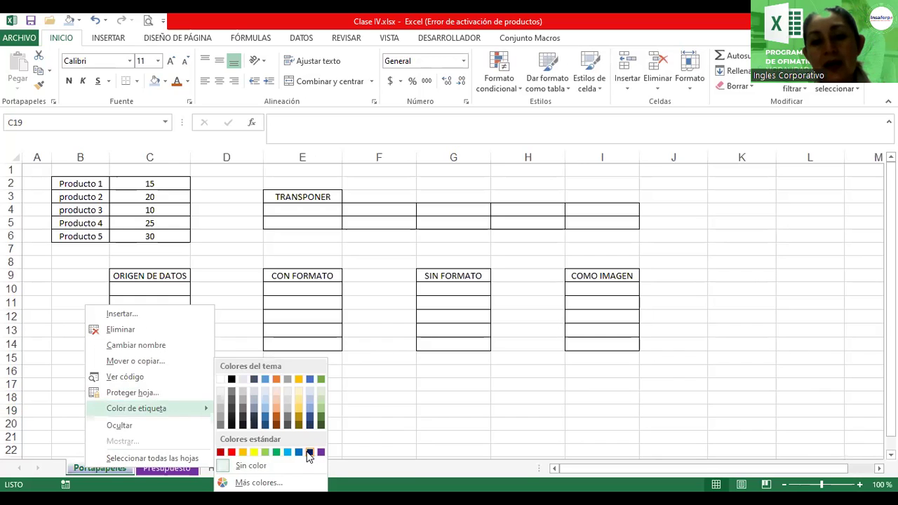
pyautogui.click(388, 359)
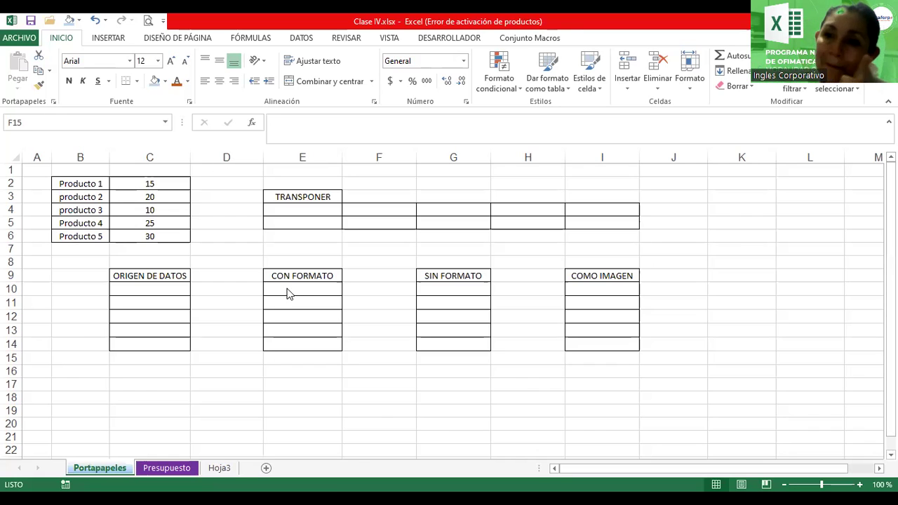
# Check the paste options at K4, then select the product list in B2:C6.
pyautogui.click(19, 94)
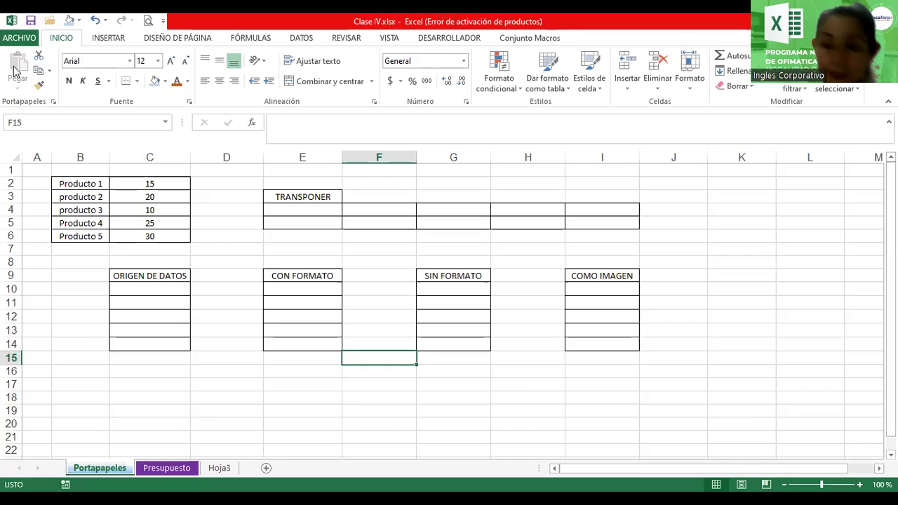
pyautogui.click(739, 207)
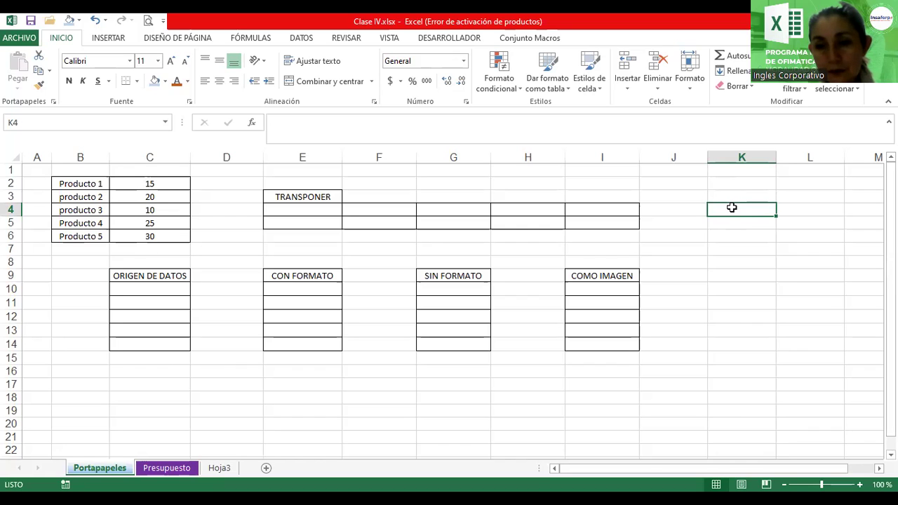
pyautogui.rightClick(731, 207)
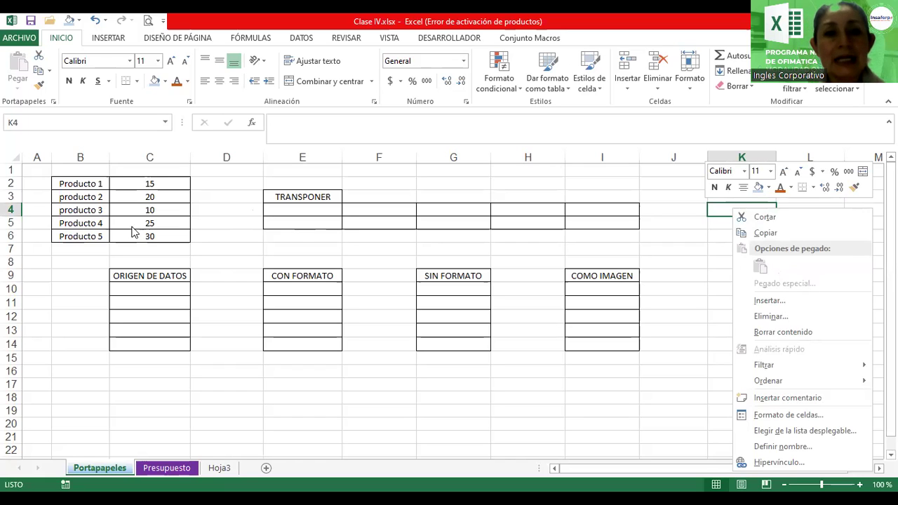
pyautogui.click(83, 181)
pyautogui.moveTo(83, 182)
pyautogui.mouseDown()
pyautogui.moveTo(121, 188)
pyautogui.moveTo(132, 237)
pyautogui.mouseUp()
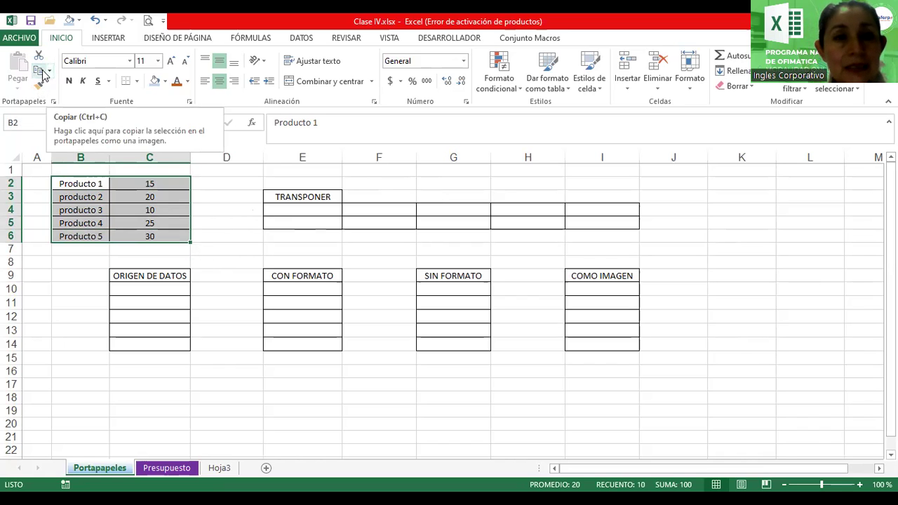
# Copy B2:C6, paste it at C18, then cancel the pending copy.
pyautogui.click(42, 73)
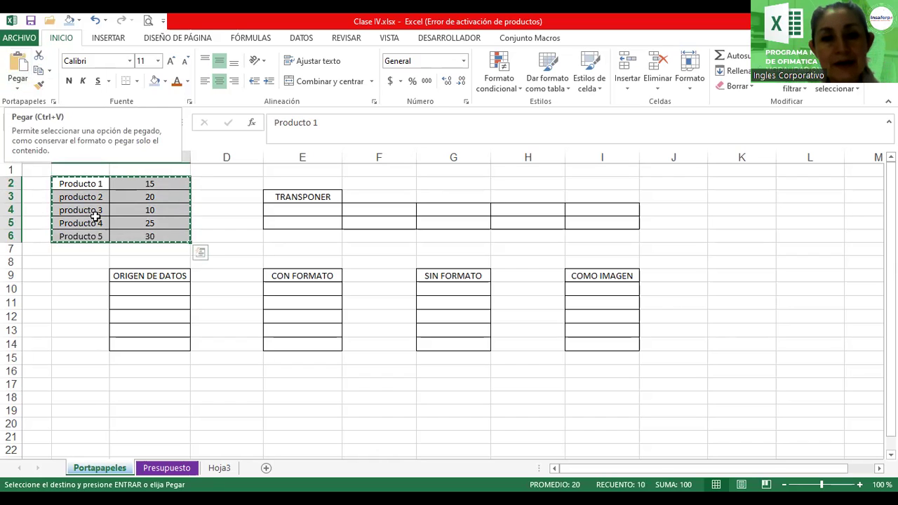
pyautogui.click(149, 397)
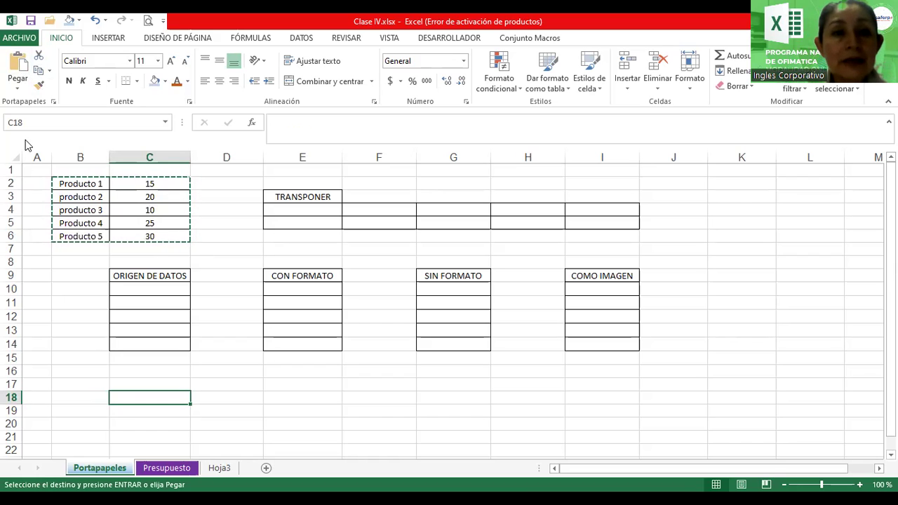
pyautogui.click(19, 71)
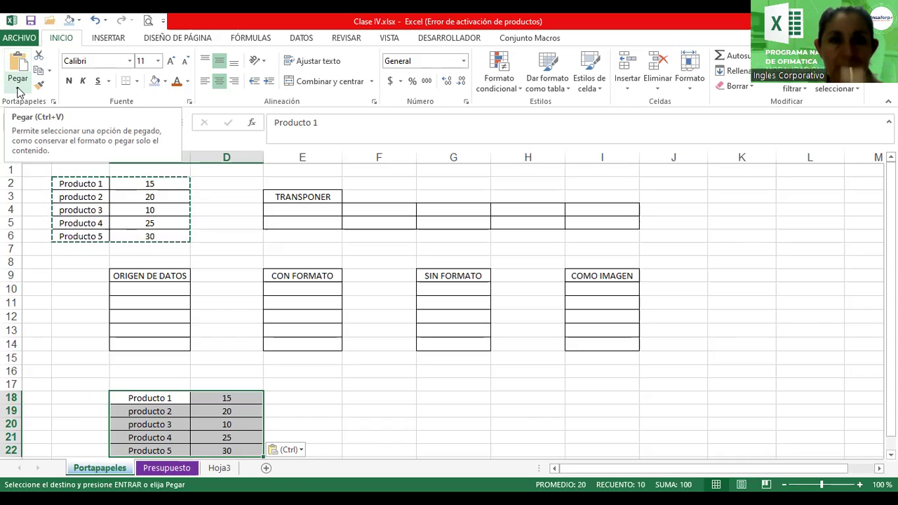
pyautogui.click(19, 91)
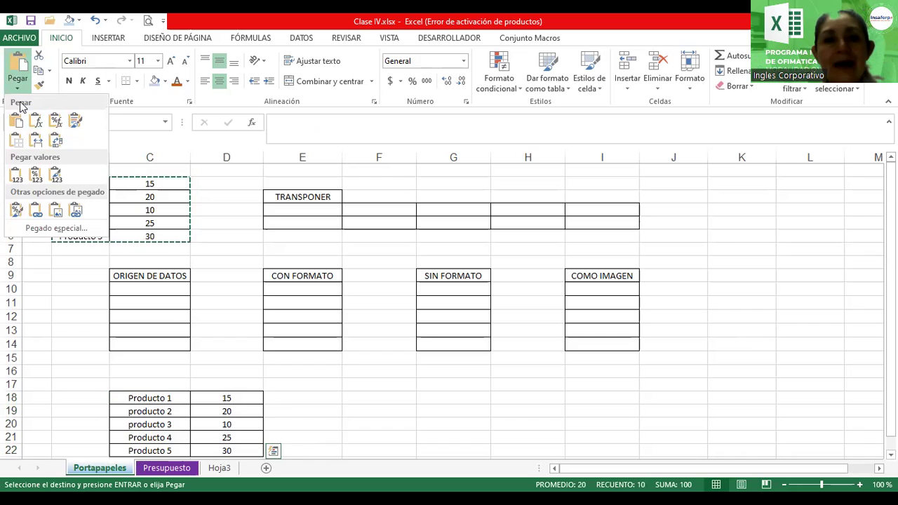
pyautogui.press('Escape')
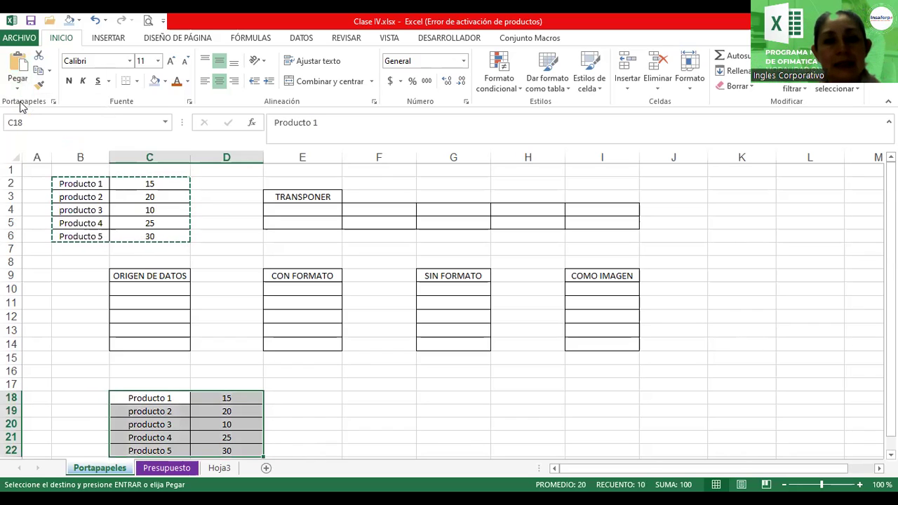
pyautogui.click(203, 225)
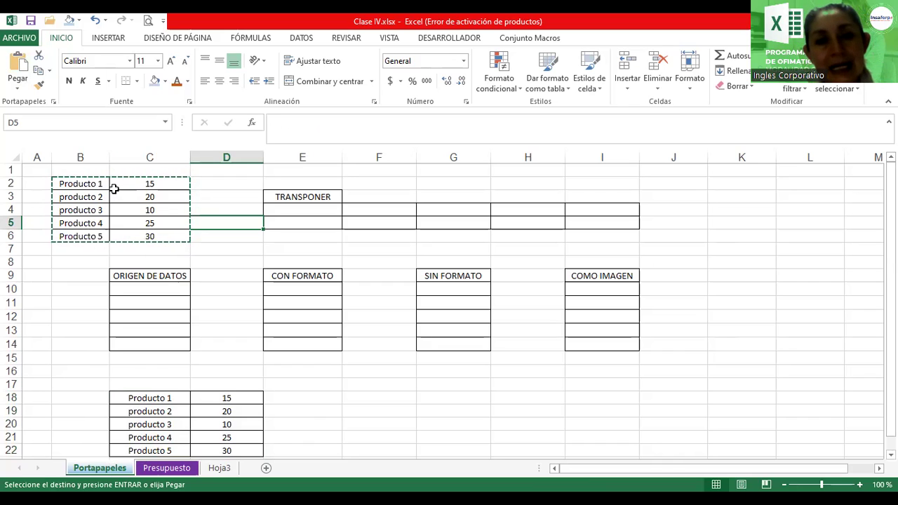
pyautogui.press('Escape')
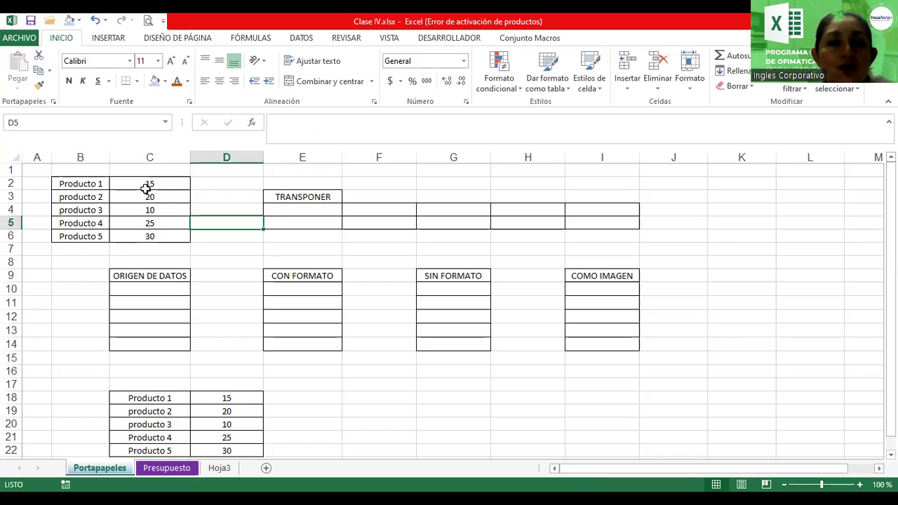
# Make the product names in B2:B6 bold white on a dark green fill.
pyautogui.moveTo(85, 185); pyautogui.dragTo(89, 237)
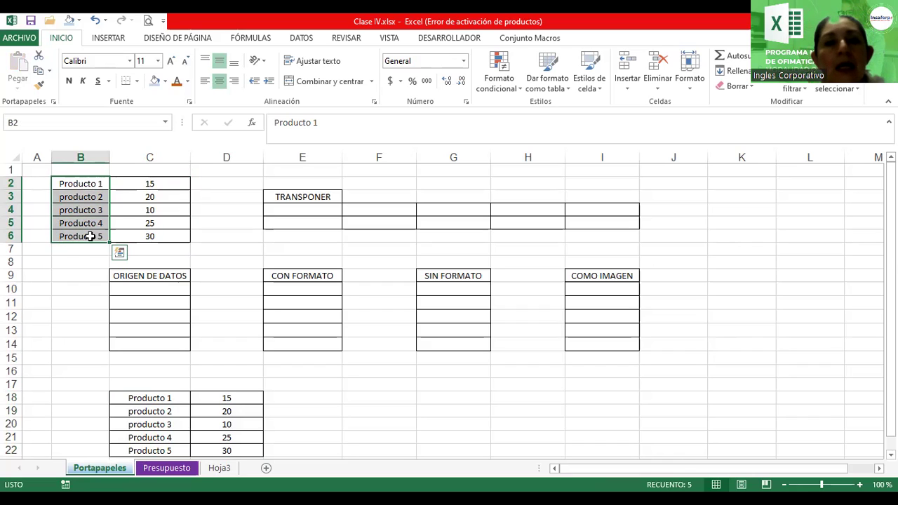
pyautogui.click(69, 82)
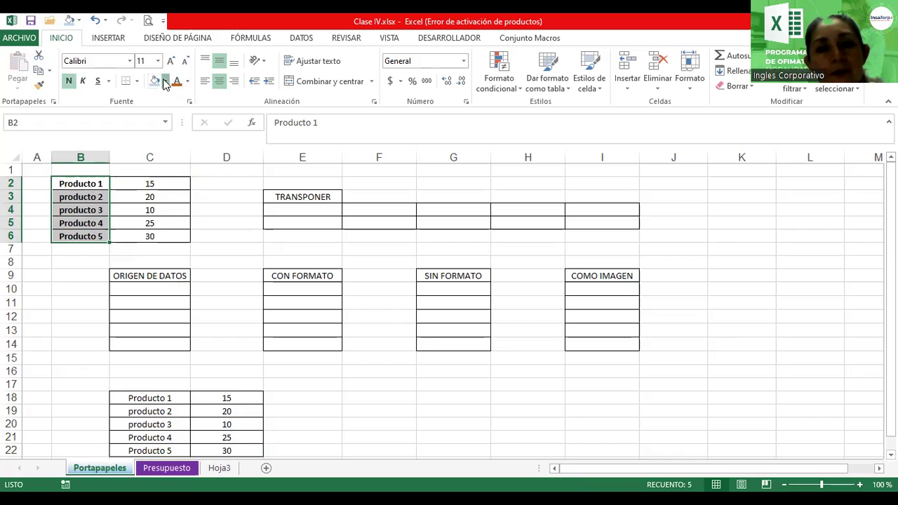
pyautogui.click(165, 81)
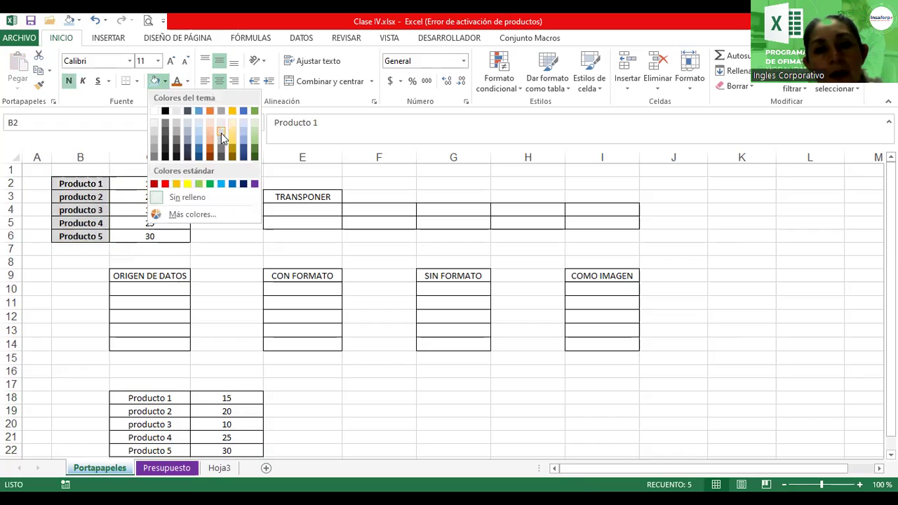
pyautogui.click(255, 159)
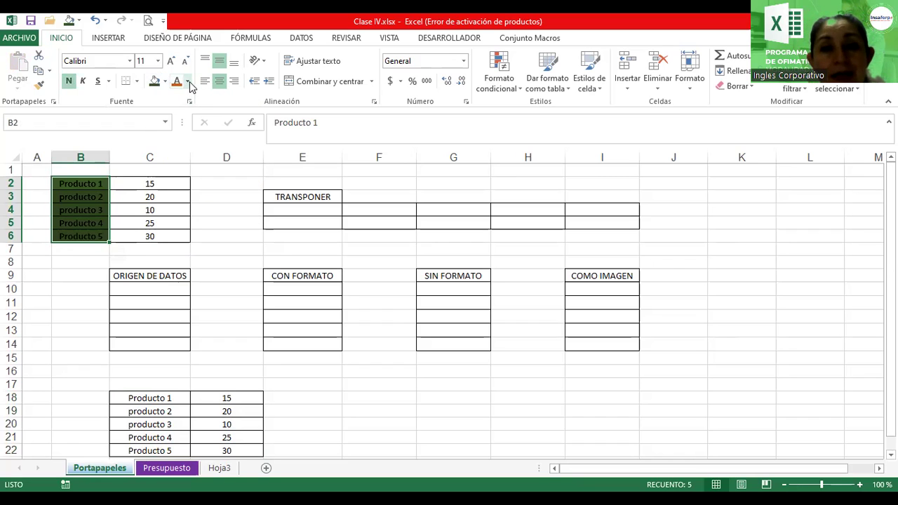
pyautogui.click(187, 81)
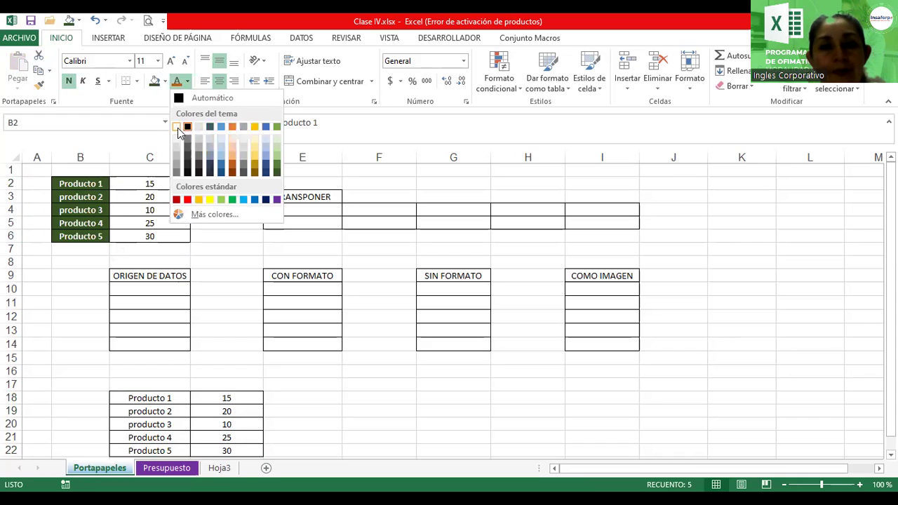
pyautogui.click(184, 126)
# Format the values in C2:C6 as bold italic dark blue accounting currency.
pyautogui.click(160, 185)
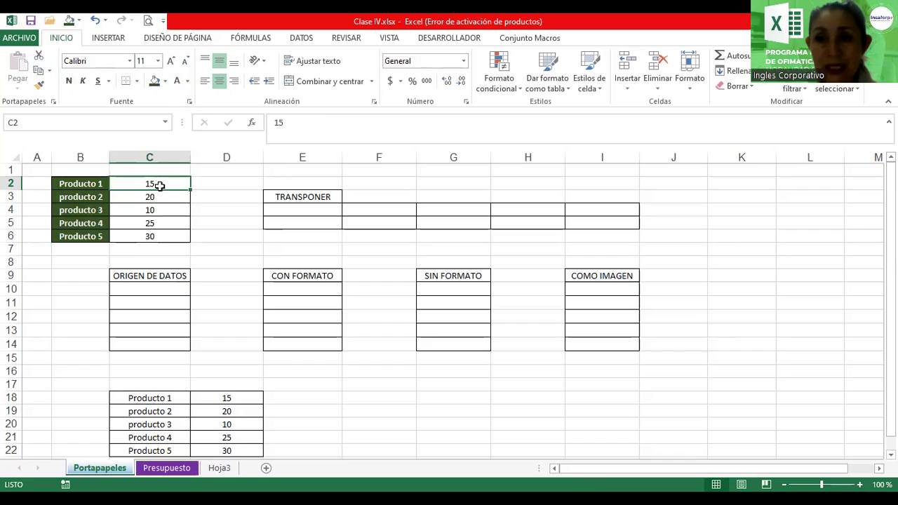
pyautogui.moveTo(160, 185); pyautogui.dragTo(163, 235)
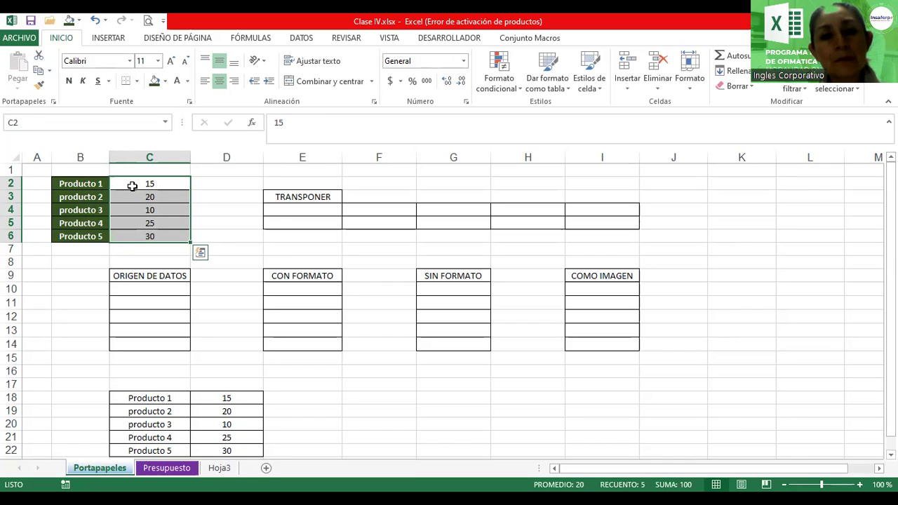
pyautogui.click(84, 81)
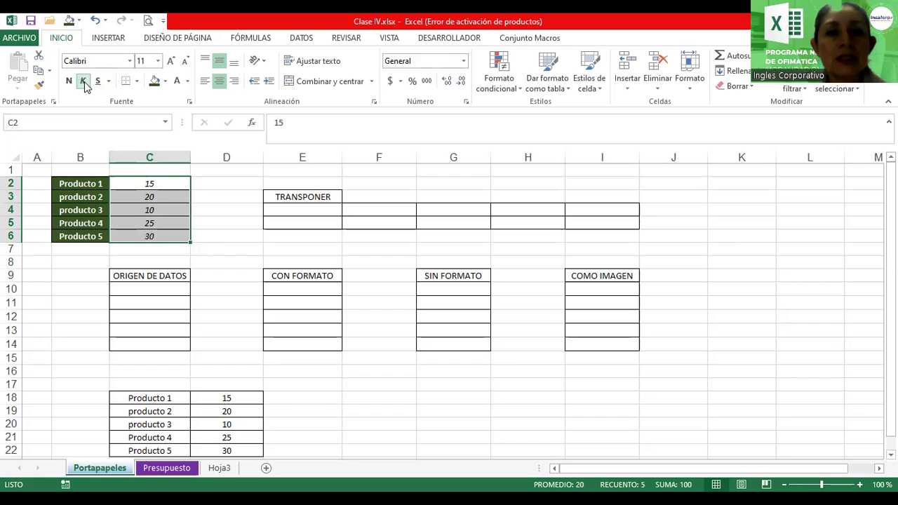
pyautogui.click(69, 81)
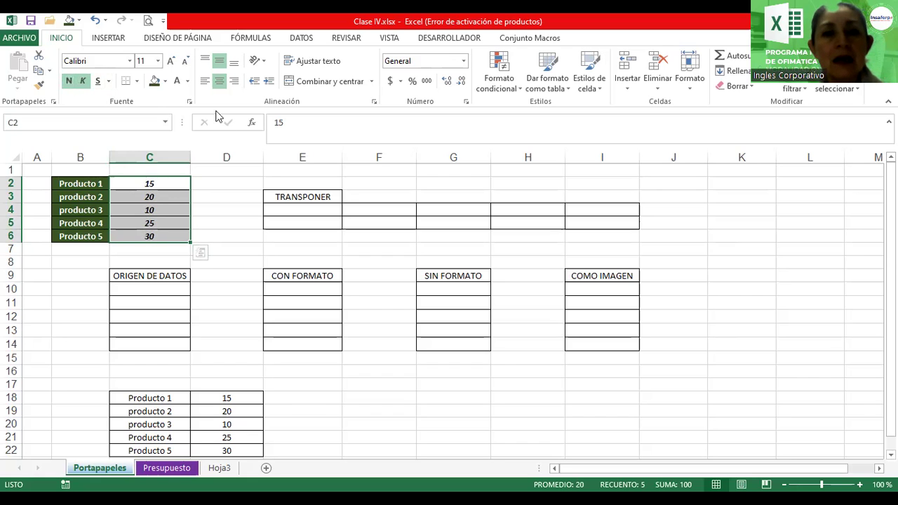
pyautogui.click(187, 82)
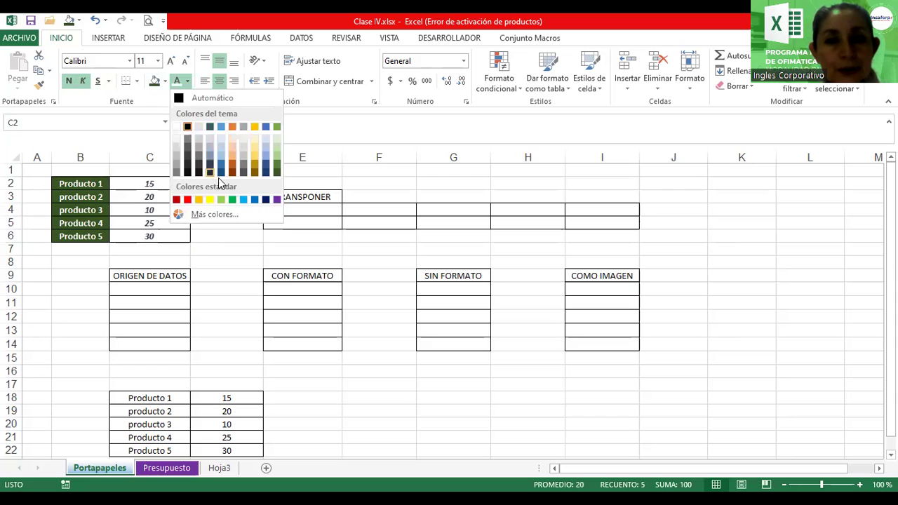
pyautogui.click(266, 201)
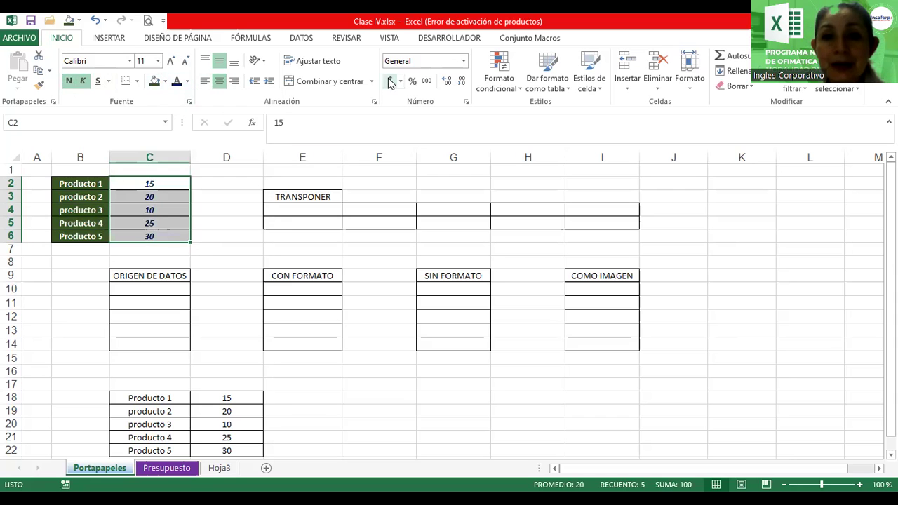
pyautogui.click(390, 81)
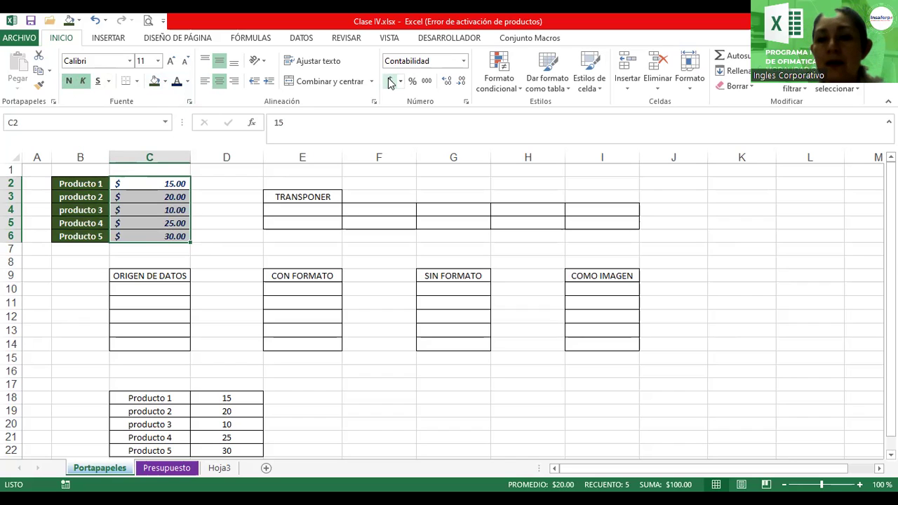
pyautogui.click(742, 315)
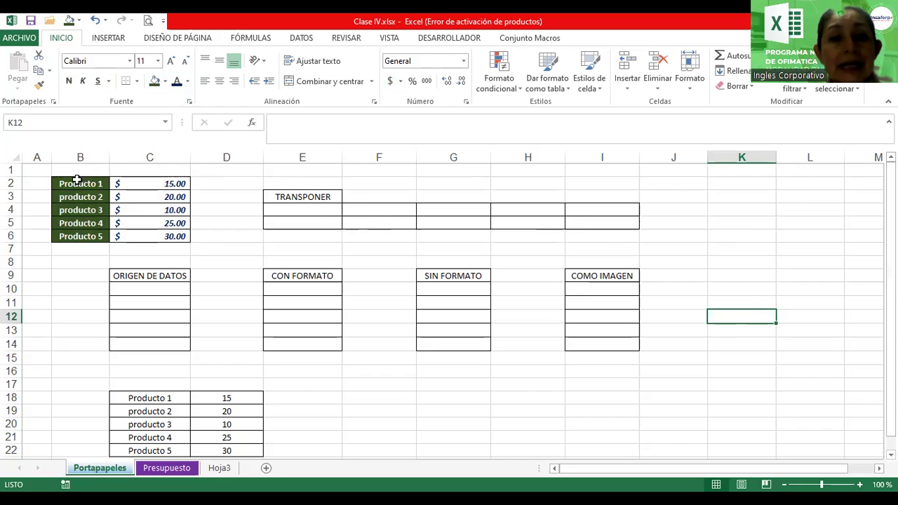
# Copy B2:B6 and paste it at E10 using Mantener formato de origen.
pyautogui.moveTo(75, 185); pyautogui.dragTo(81, 234)
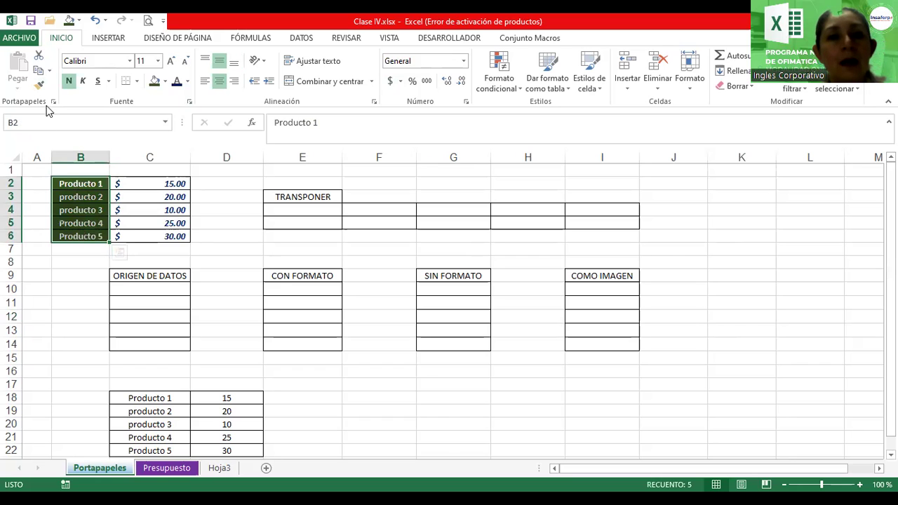
pyautogui.click(41, 71)
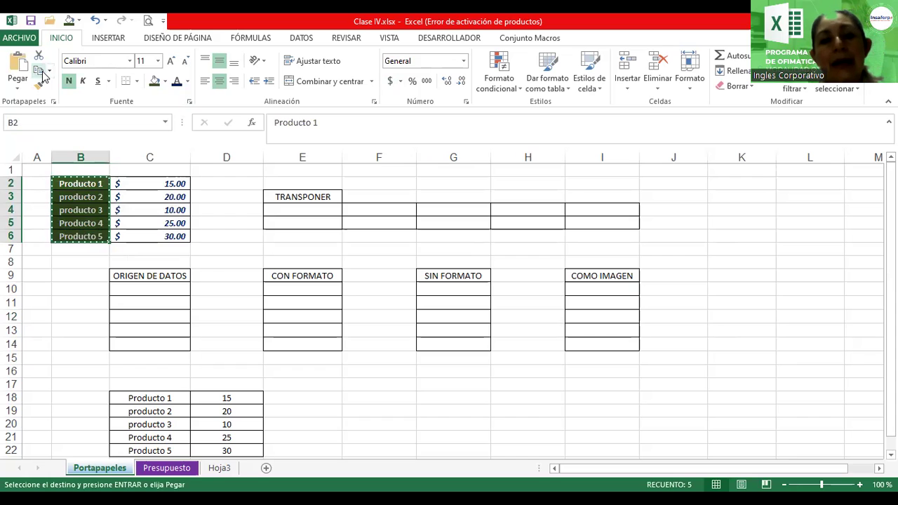
pyautogui.click(295, 291)
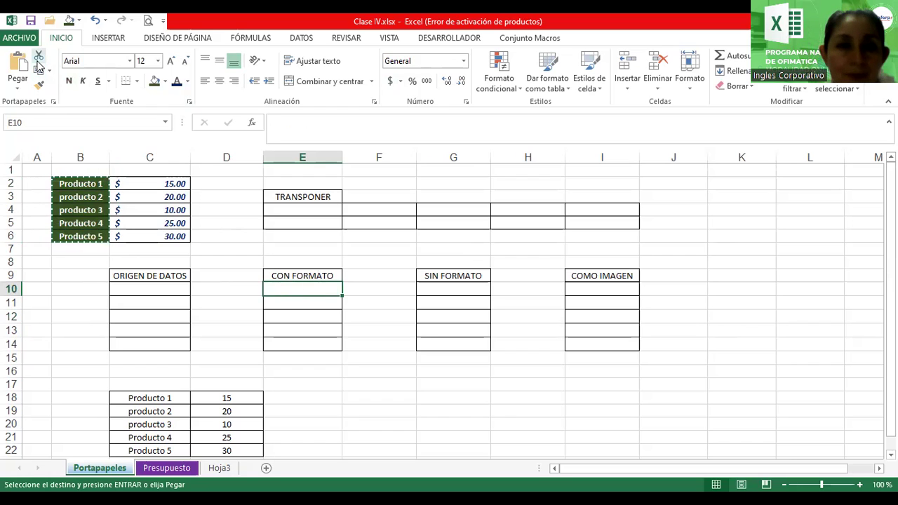
pyautogui.click(18, 93)
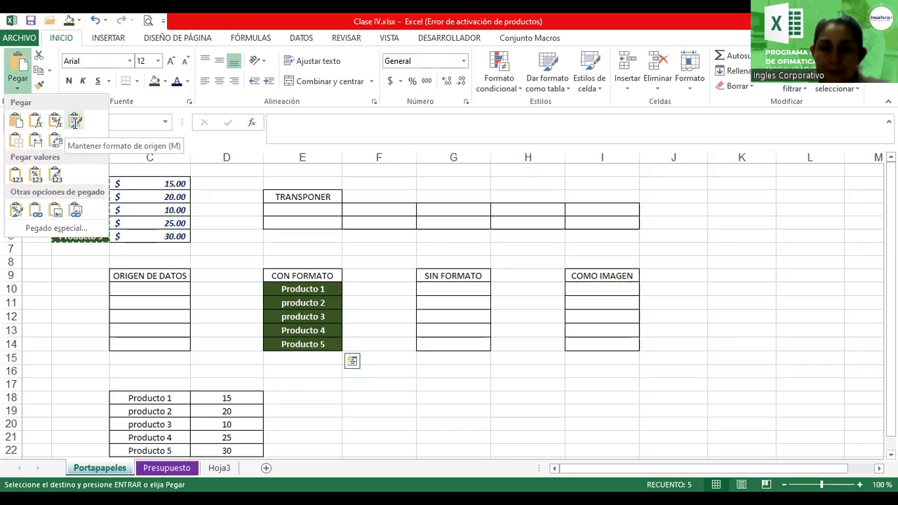
pyautogui.click(75, 123)
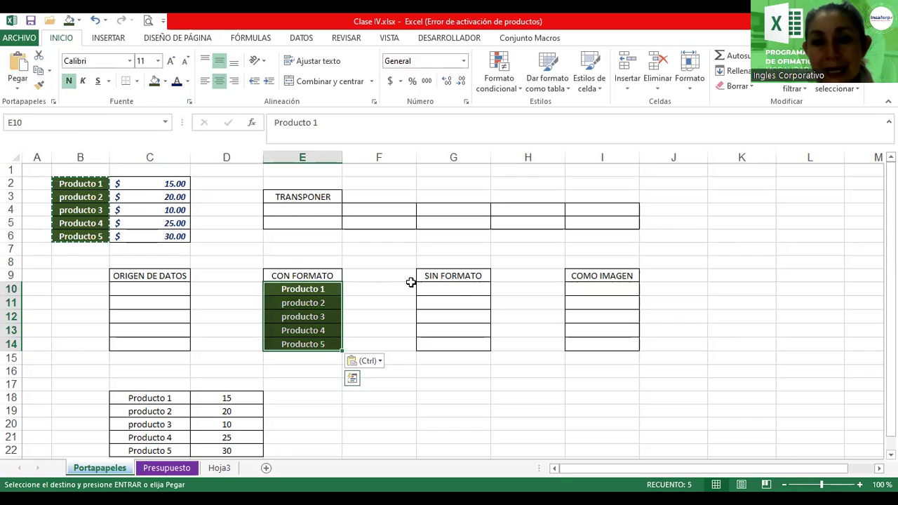
pyautogui.click(453, 289)
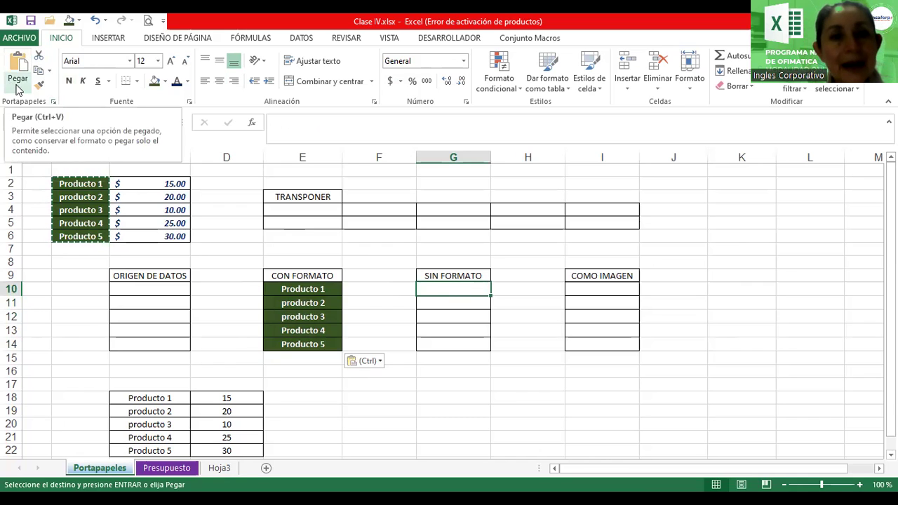
pyautogui.click(19, 88)
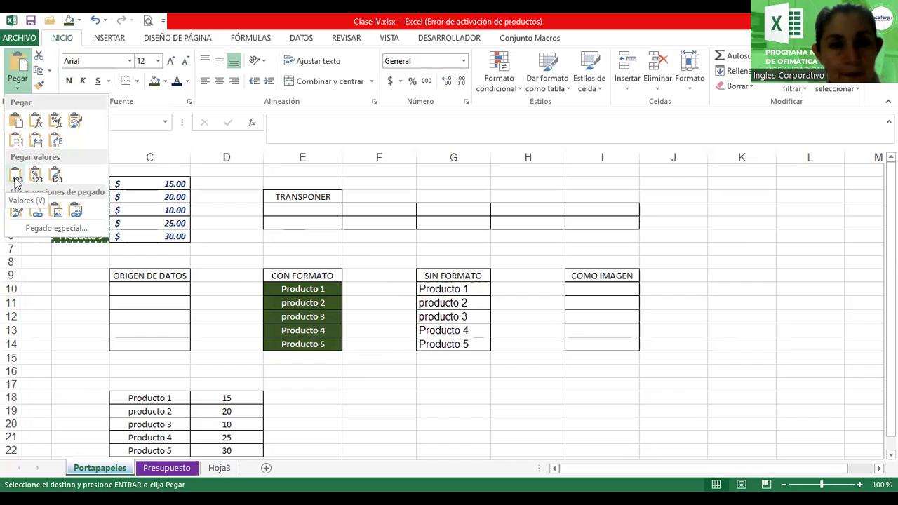
# Paste the product names into G10 as plain Valores only.
pyautogui.click(14, 176)
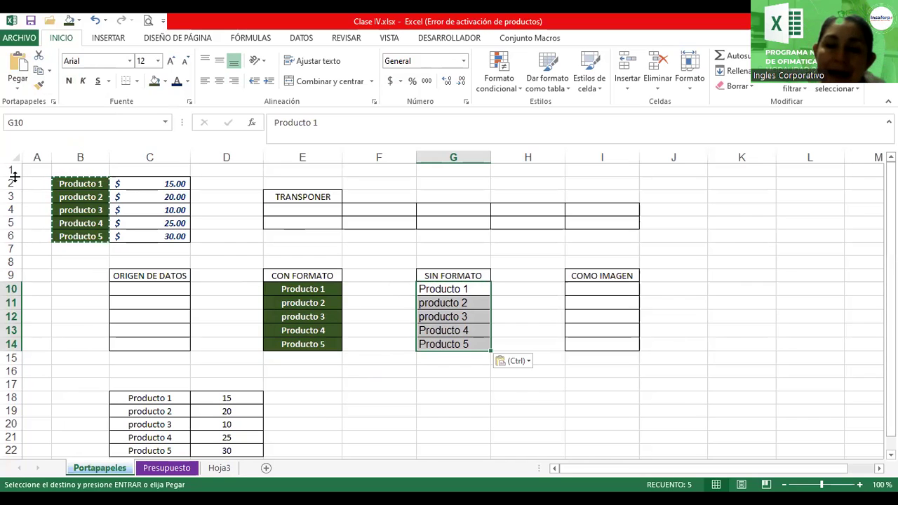
# Paste the copied product names as a picture at cell I10 under COMO IMAGEN.
pyautogui.click(601, 289)
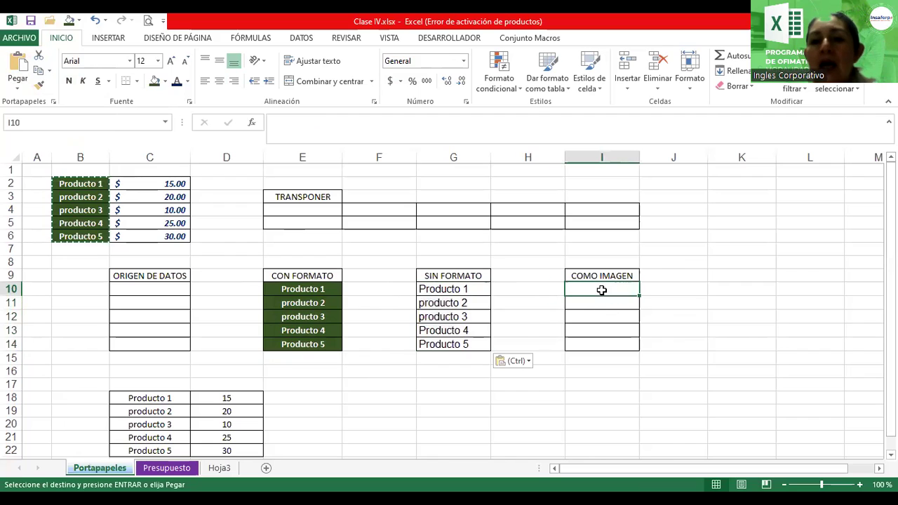
pyautogui.click(18, 90)
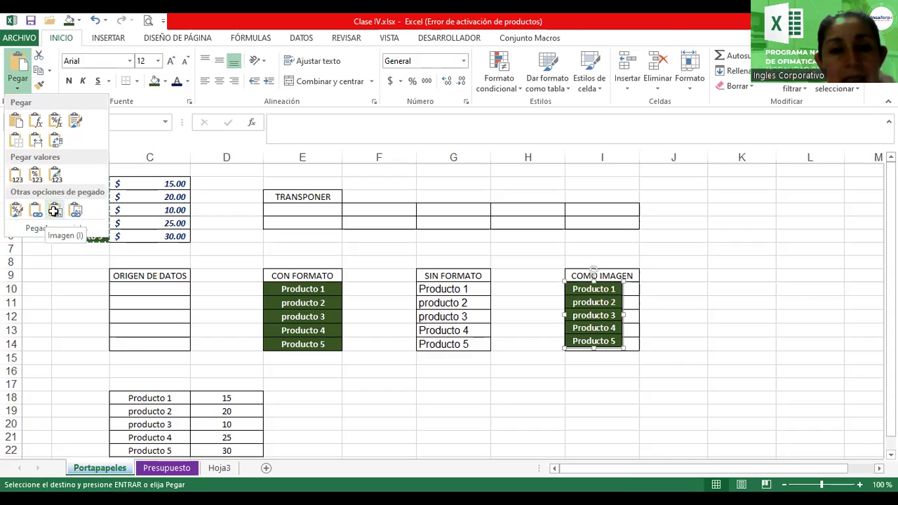
pyautogui.click(54, 210)
# Resize and reposition the product picture so it fits neatly in column I under the header.
pyautogui.moveTo(596, 306); pyautogui.dragTo(607, 307)
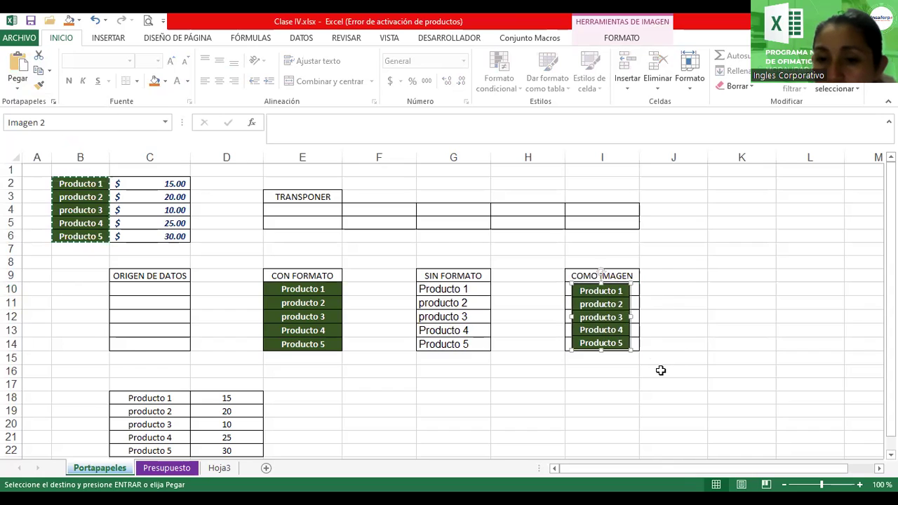
pyautogui.moveTo(631, 350); pyautogui.dragTo(659, 375)
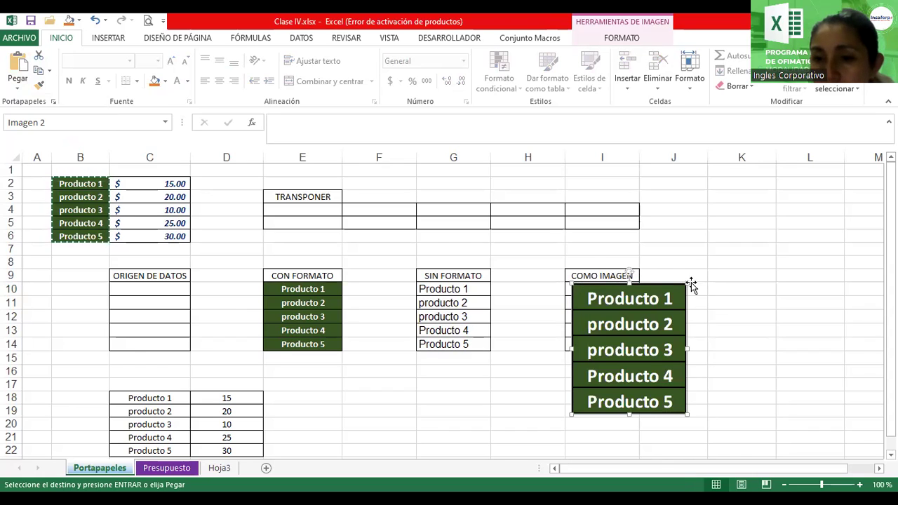
pyautogui.moveTo(687, 280)
pyautogui.mouseDown()
pyautogui.moveTo(741, 221)
pyautogui.moveTo(695, 283)
pyautogui.mouseUp()
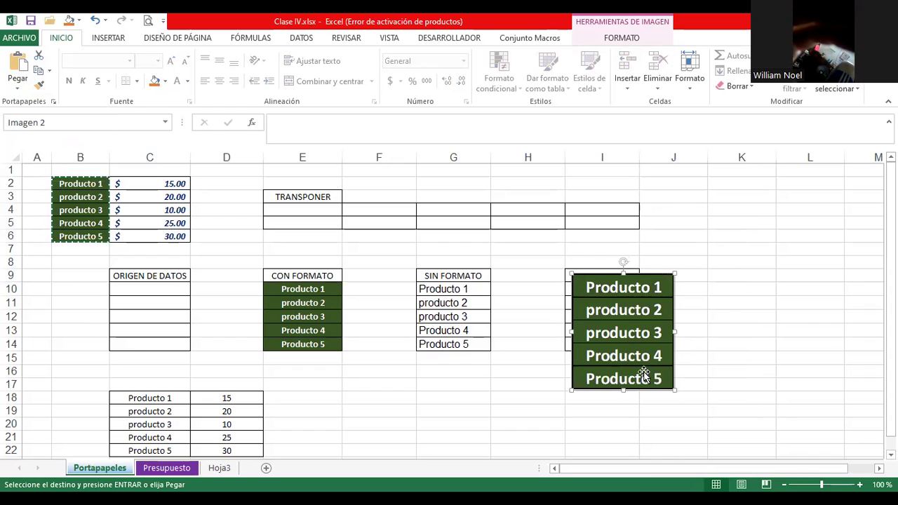
pyautogui.moveTo(673, 390); pyautogui.dragTo(652, 367)
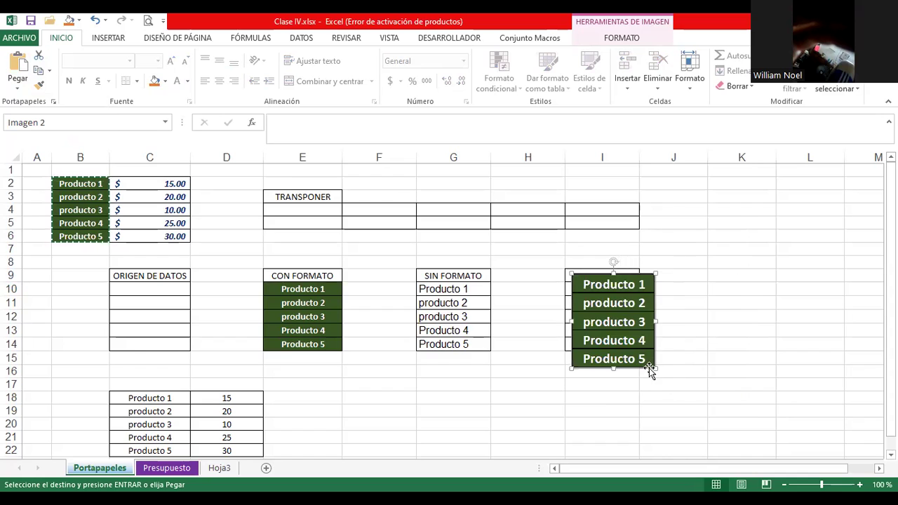
pyautogui.moveTo(623, 337); pyautogui.dragTo(615, 330)
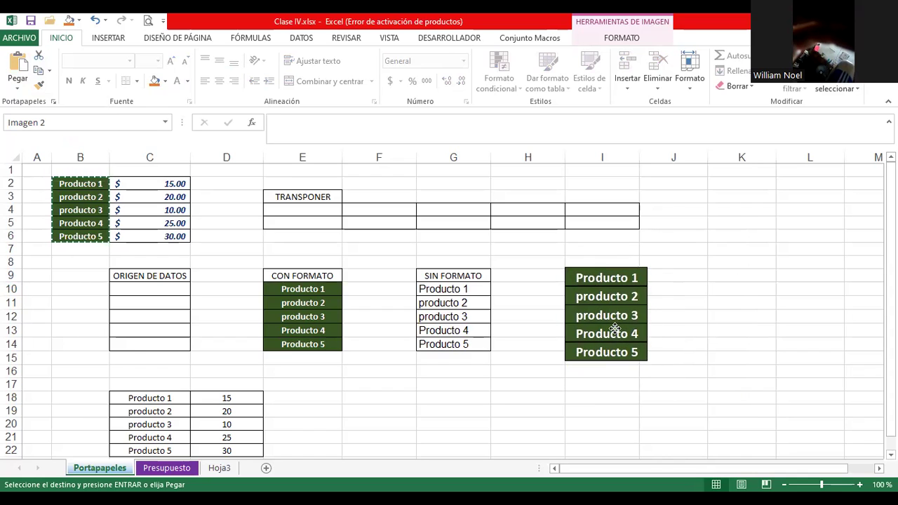
pyautogui.moveTo(648, 362); pyautogui.dragTo(642, 359)
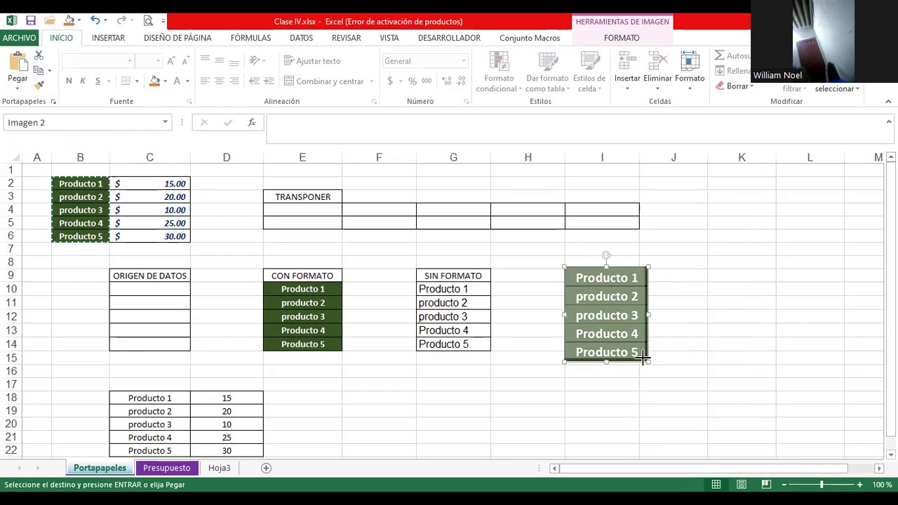
pyautogui.moveTo(643, 358); pyautogui.dragTo(629, 339)
pyautogui.click(711, 345)
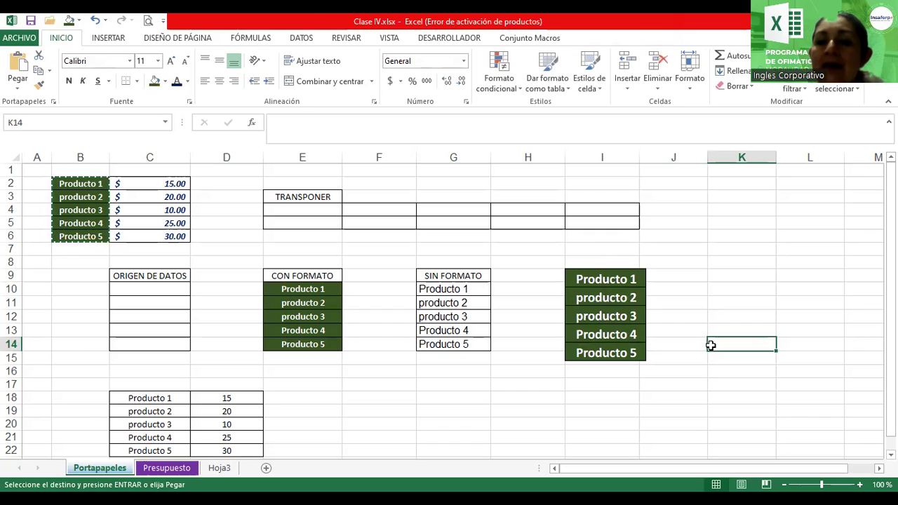
# Copy table B2:C6 and paste it transposed at E4, products across row 4 and prices in row 5.
pyautogui.press('Escape')
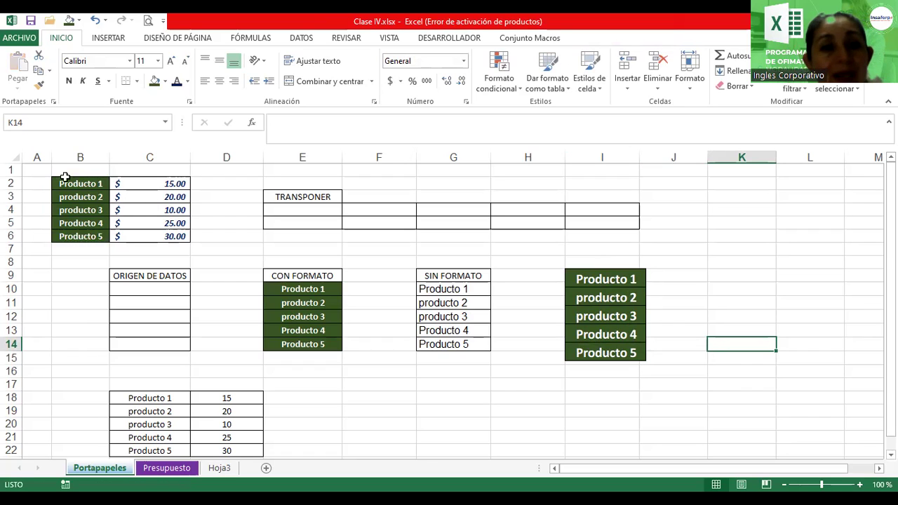
pyautogui.moveTo(74, 183); pyautogui.dragTo(150, 235)
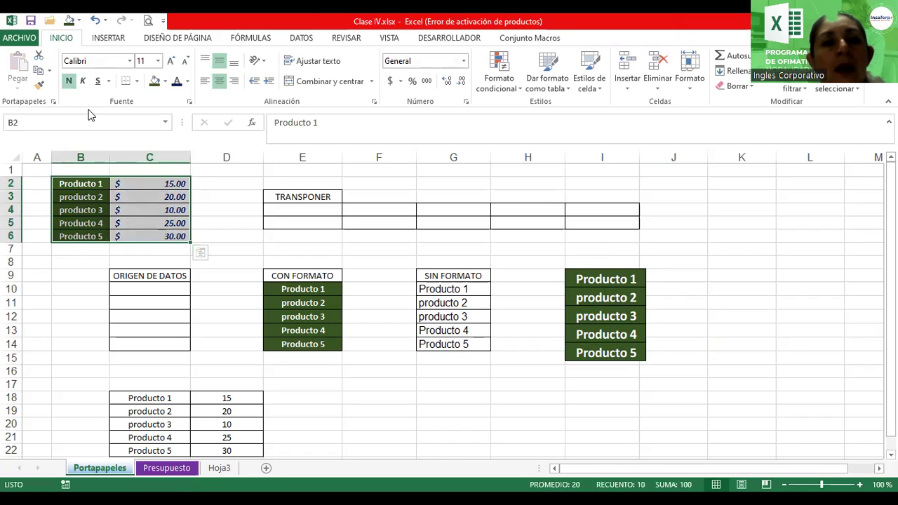
pyautogui.click(38, 71)
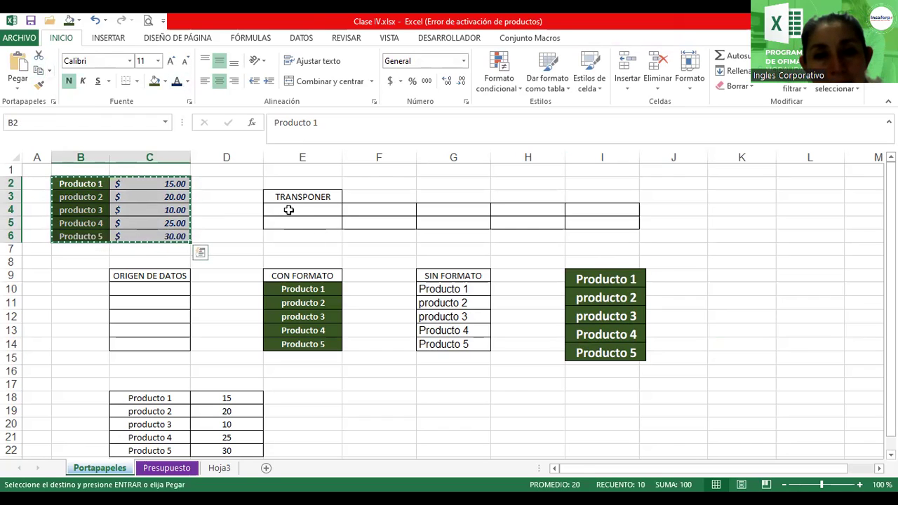
pyautogui.click(288, 210)
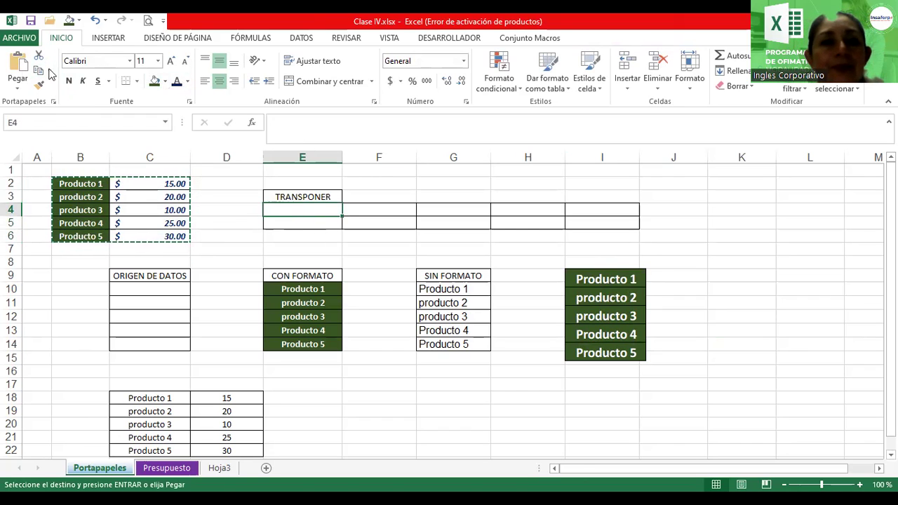
pyautogui.click(18, 90)
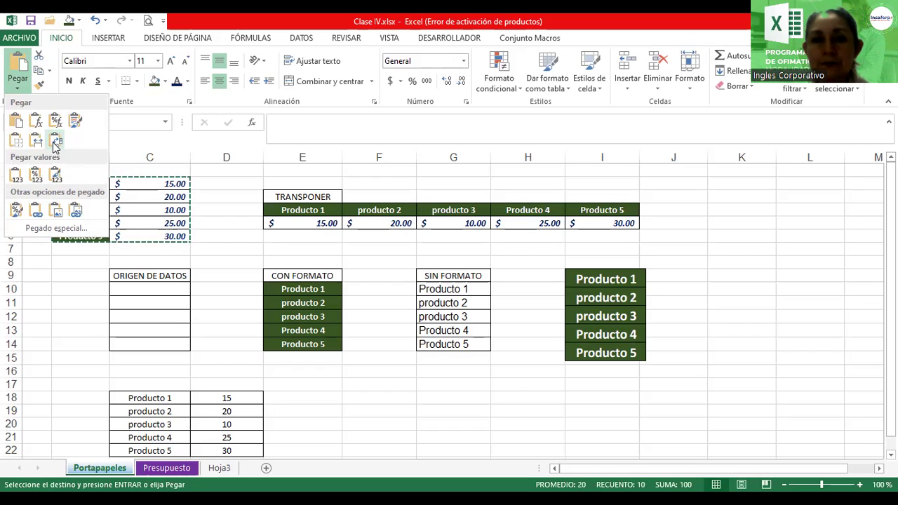
pyautogui.click(56, 143)
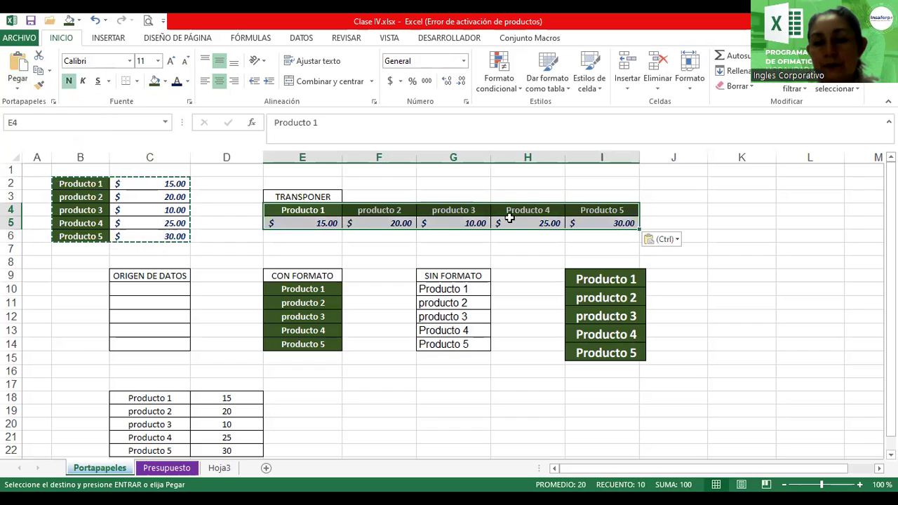
pyautogui.click(778, 223)
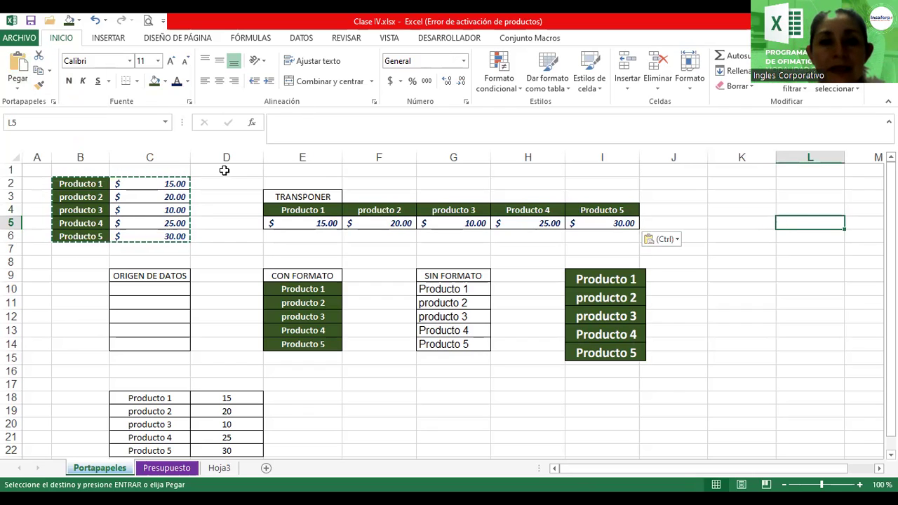
pyautogui.press('Escape')
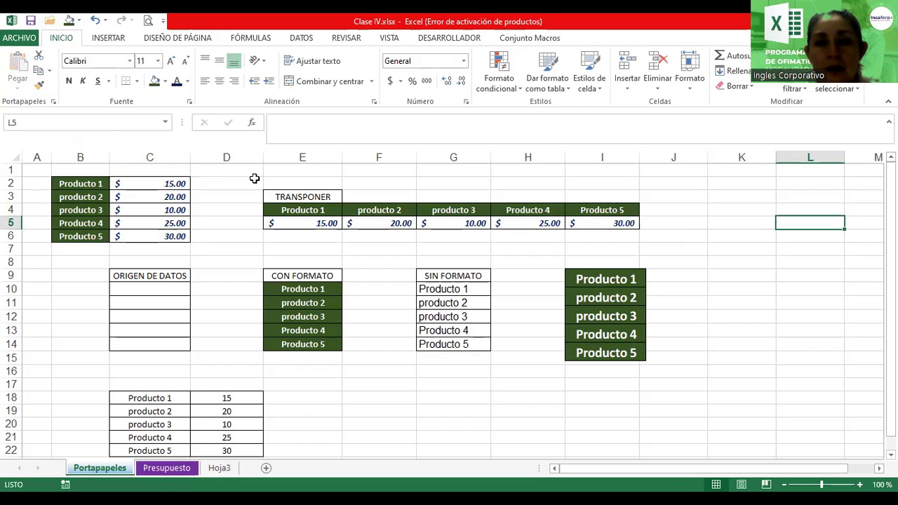
# Insert a blue WordArt text box reading 'Portapapeles'.
pyautogui.click(108, 38)
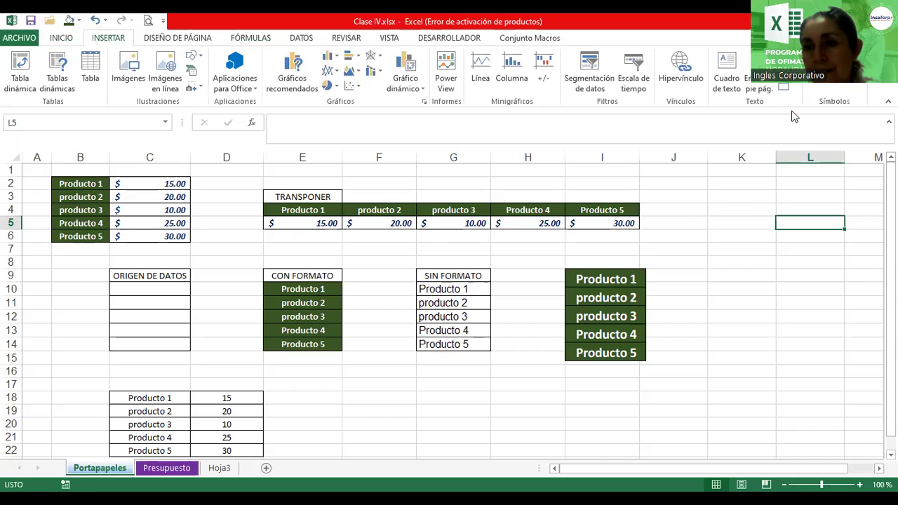
pyautogui.click(783, 86)
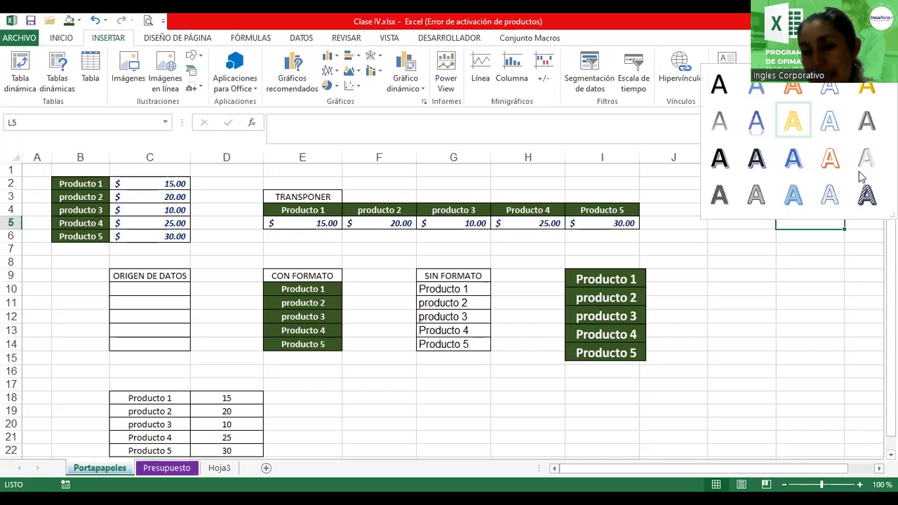
pyautogui.click(759, 120)
pyautogui.write('Portapapeles')
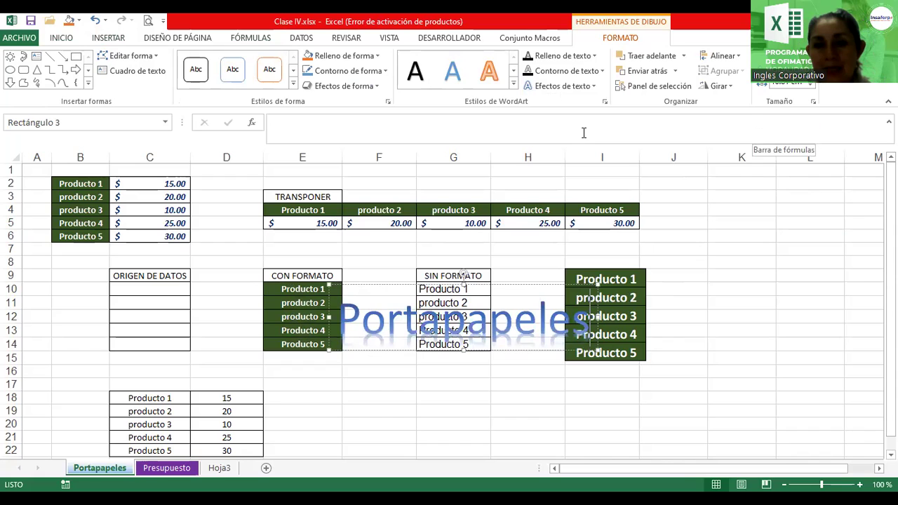
# Move the Portapapeles WordArt to the top right, beside the TRANSPONER table.
pyautogui.moveTo(517, 287)
pyautogui.mouseDown()
pyautogui.moveTo(568, 167)
pyautogui.moveTo(824, 176)
pyautogui.mouseUp()
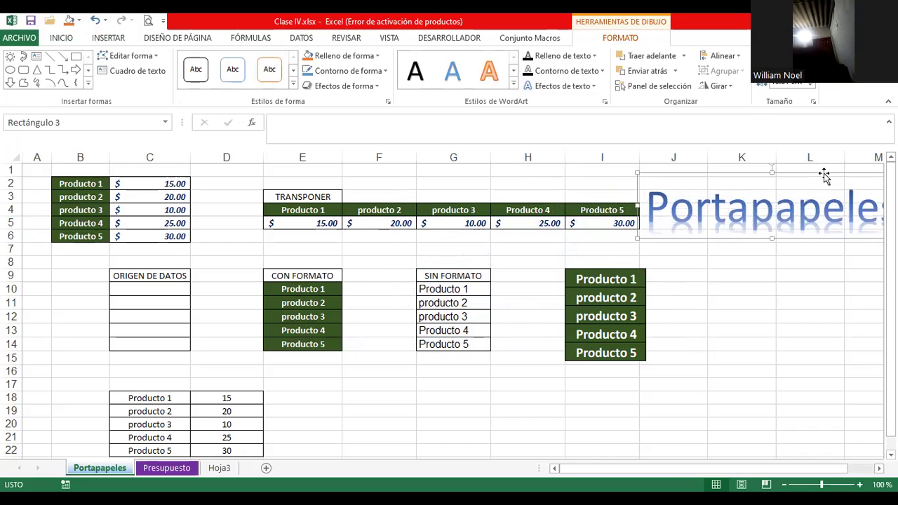
pyautogui.hscroll(3, 692, 344)
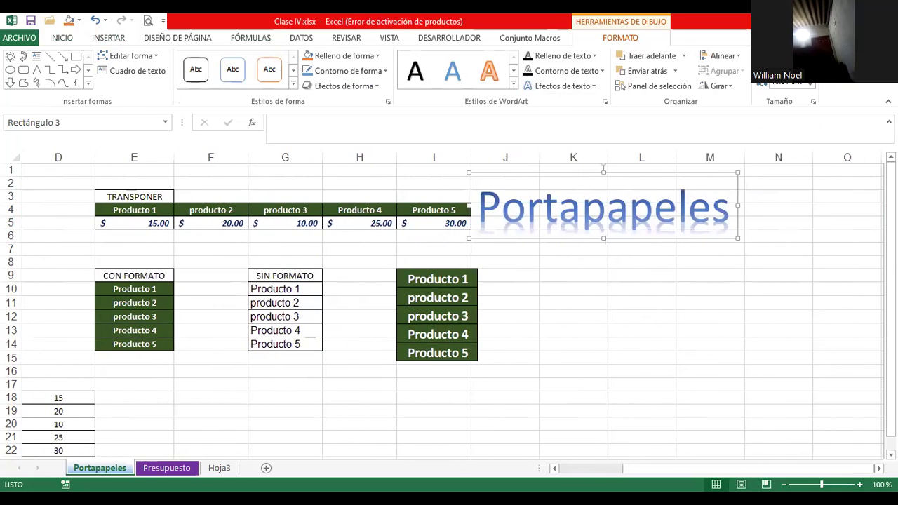
pyautogui.hscroll(-3, 443, 307)
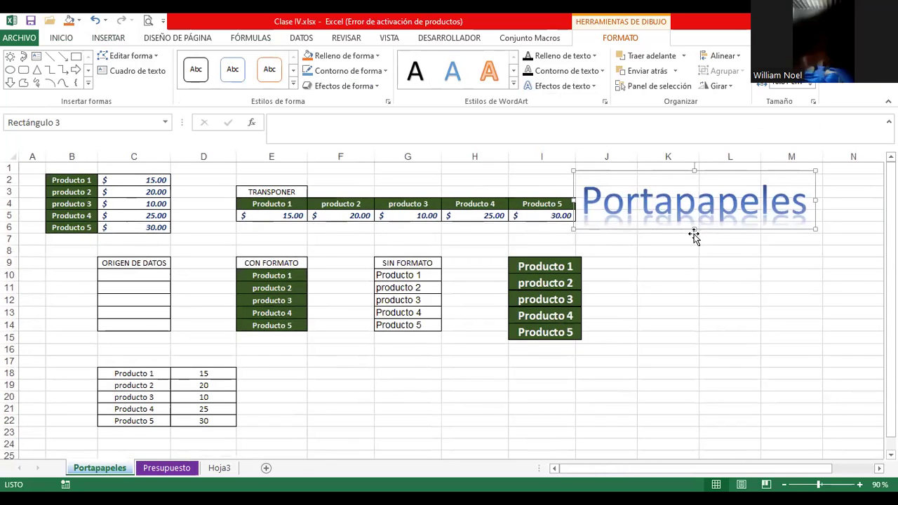
pyautogui.moveTo(679, 232); pyautogui.dragTo(697, 230)
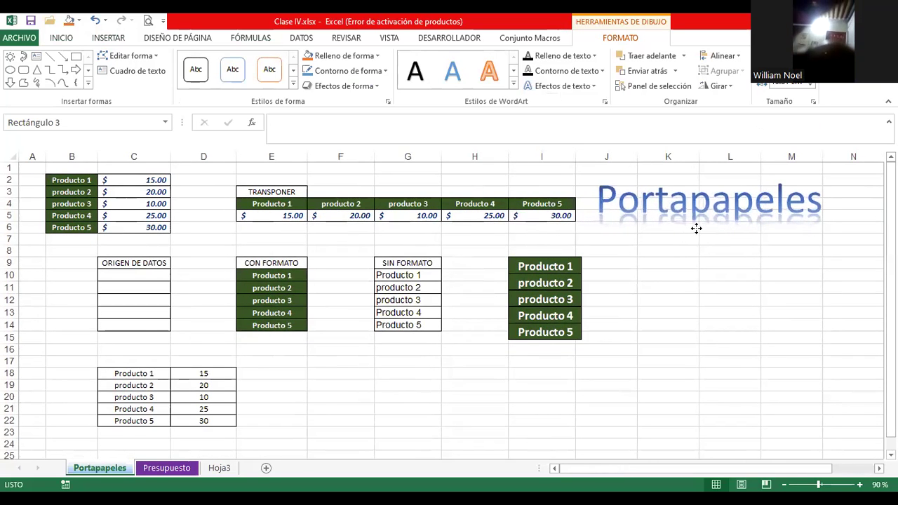
pyautogui.moveTo(697, 230); pyautogui.dragTo(691, 221)
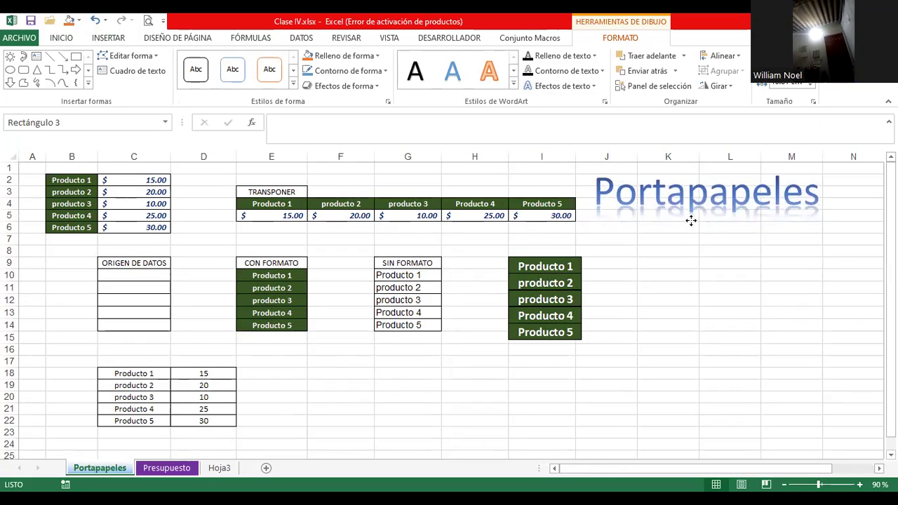
# Reduce the WordArt title's font size to 44 and nudge it down slightly.
pyautogui.doubleClick(689, 202)
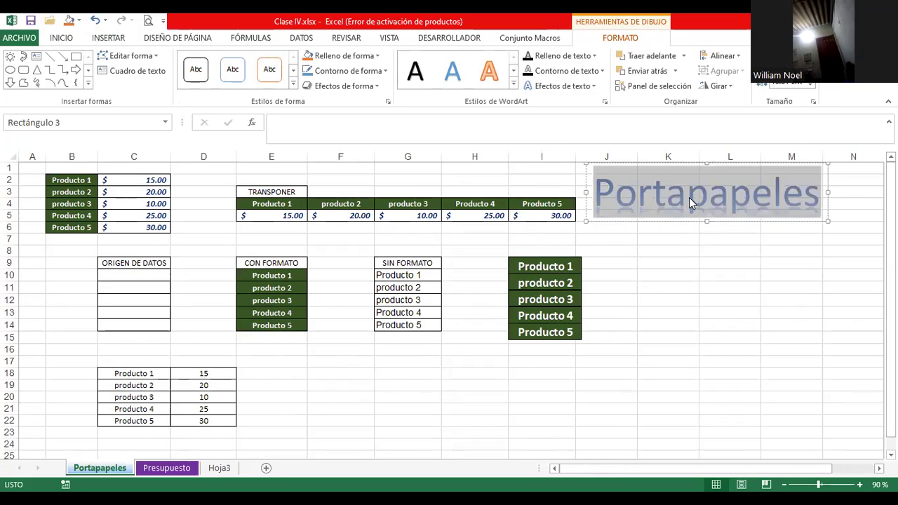
pyautogui.click(780, 162)
pyautogui.click(780, 162)
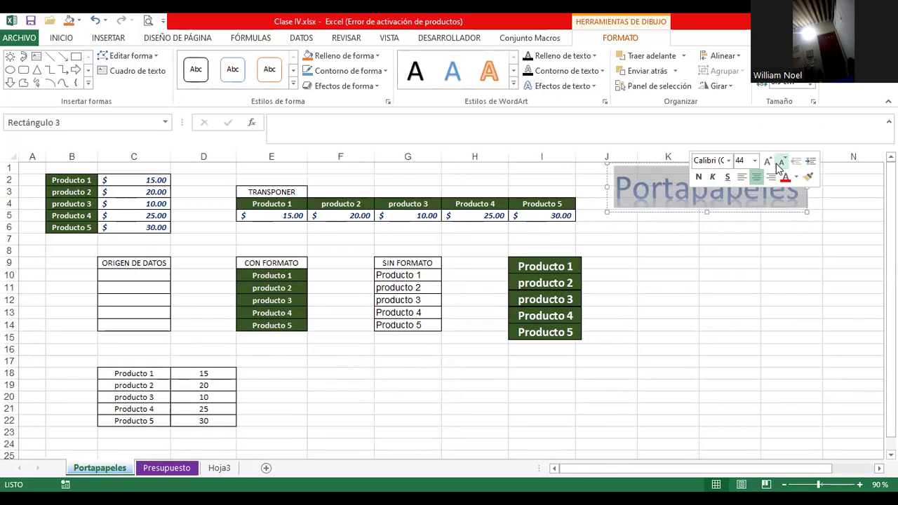
pyautogui.moveTo(758, 210); pyautogui.dragTo(752, 221)
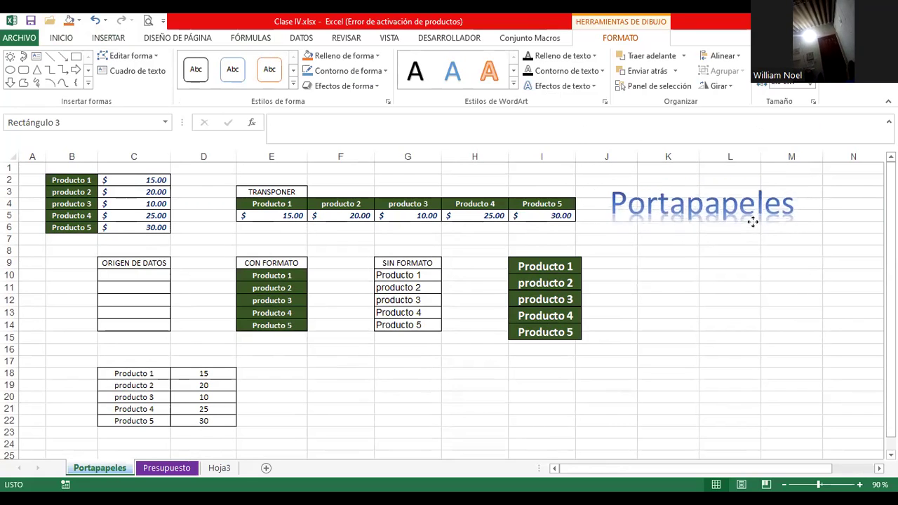
# Draw a blue left-and-up block arrow below the Portapapeles title, beside the product picture.
pyautogui.click(675, 274)
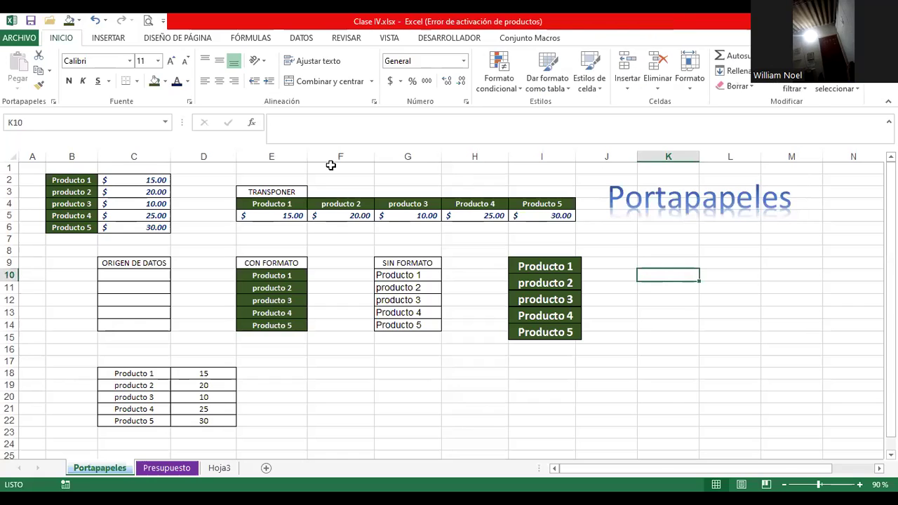
pyautogui.click(109, 38)
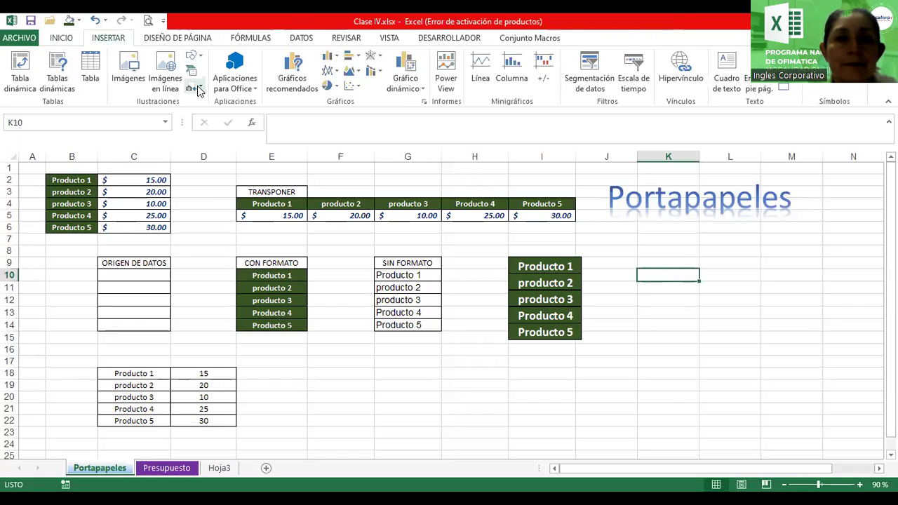
pyautogui.click(199, 58)
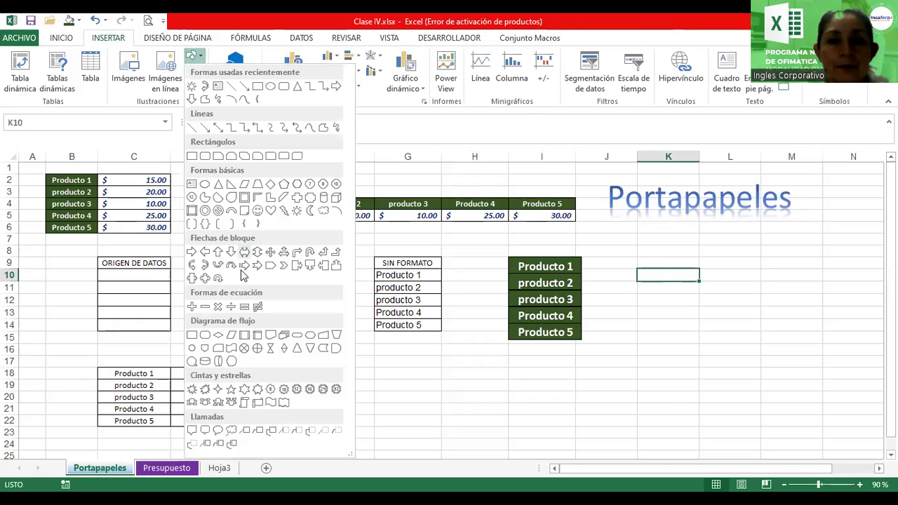
pyautogui.click(323, 253)
pyautogui.moveTo(679, 233); pyautogui.dragTo(686, 362)
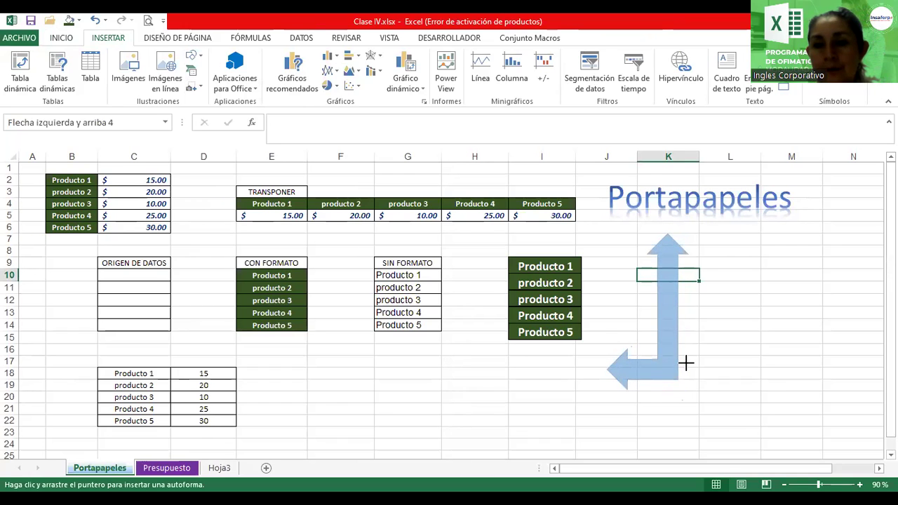
pyautogui.click(729, 384)
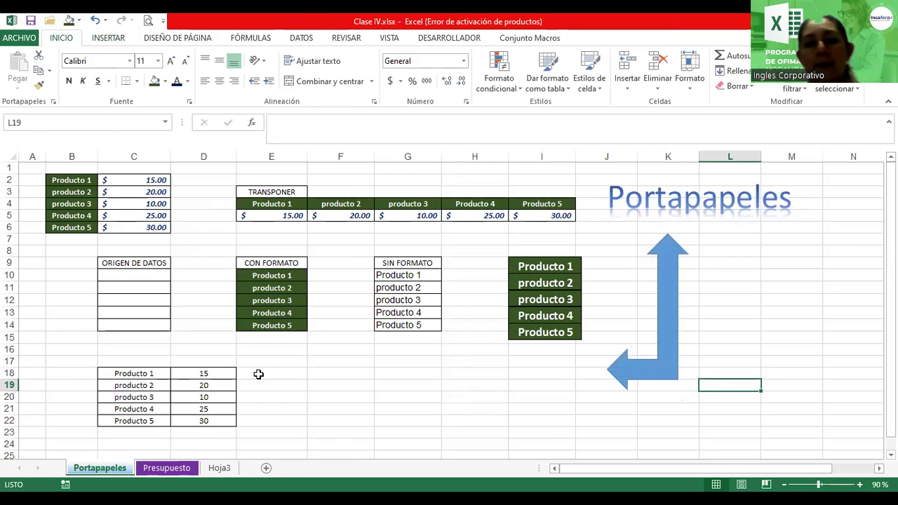
pyautogui.click(296, 373)
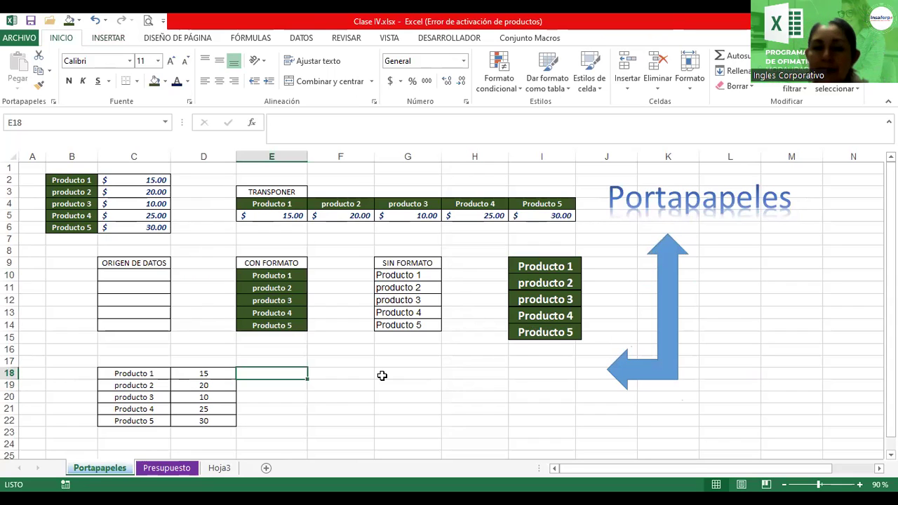
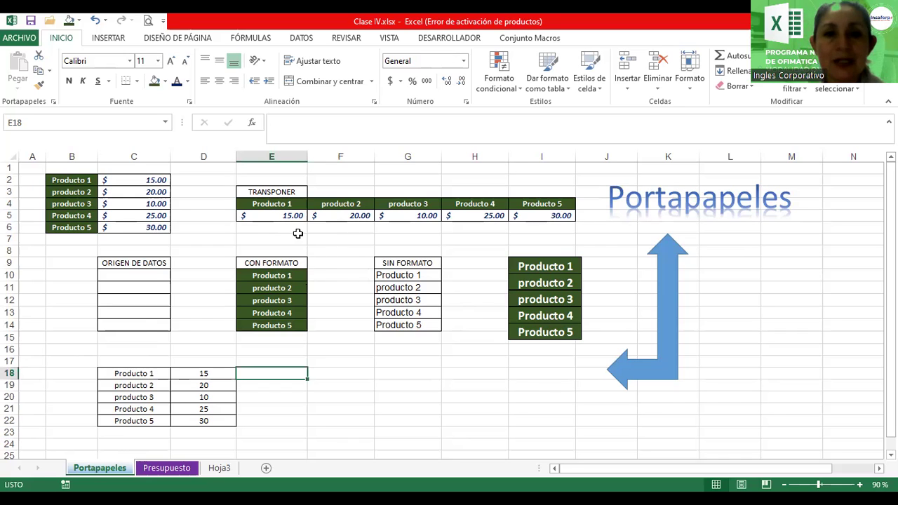
# Copy the product and price list B2:C6 and pick cell E17 as the paste destination.
pyautogui.click(56, 181)
pyautogui.moveTo(56, 181); pyautogui.dragTo(162, 226)
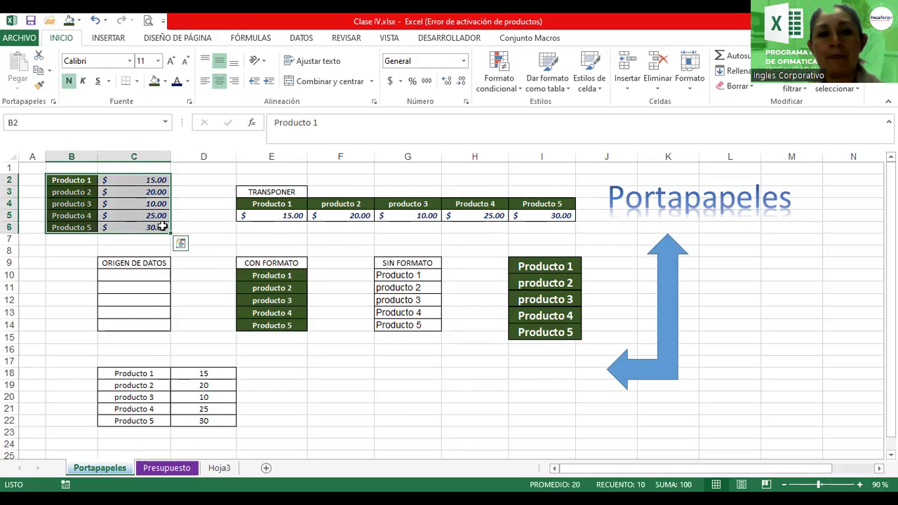
pyautogui.click(38, 71)
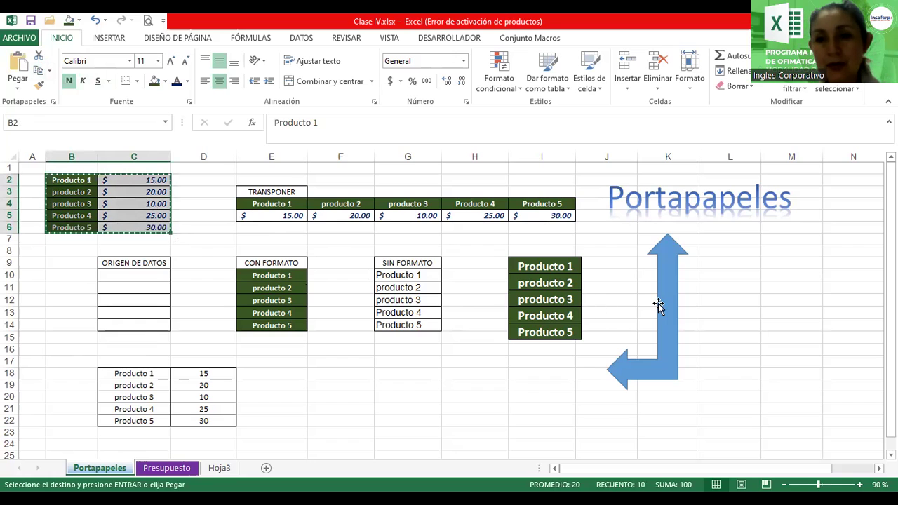
pyautogui.moveTo(890, 337); pyautogui.dragTo(890, 348)
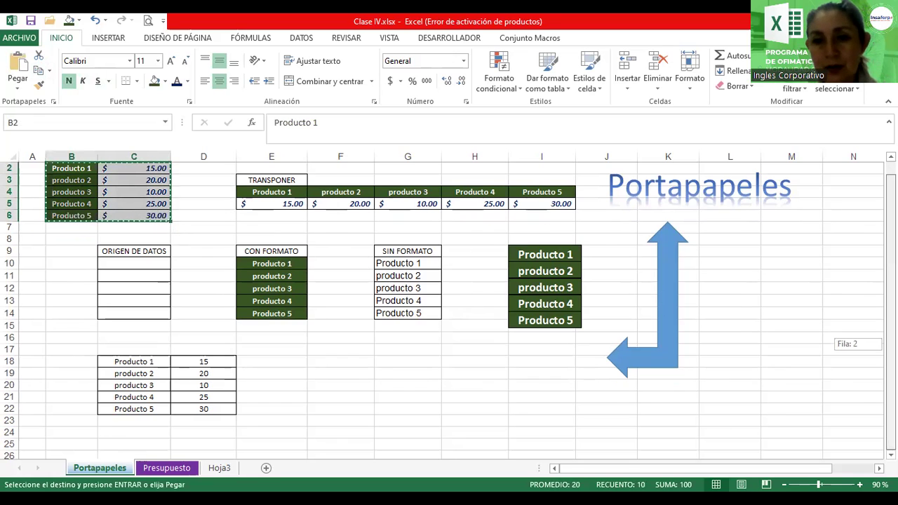
pyautogui.click(279, 349)
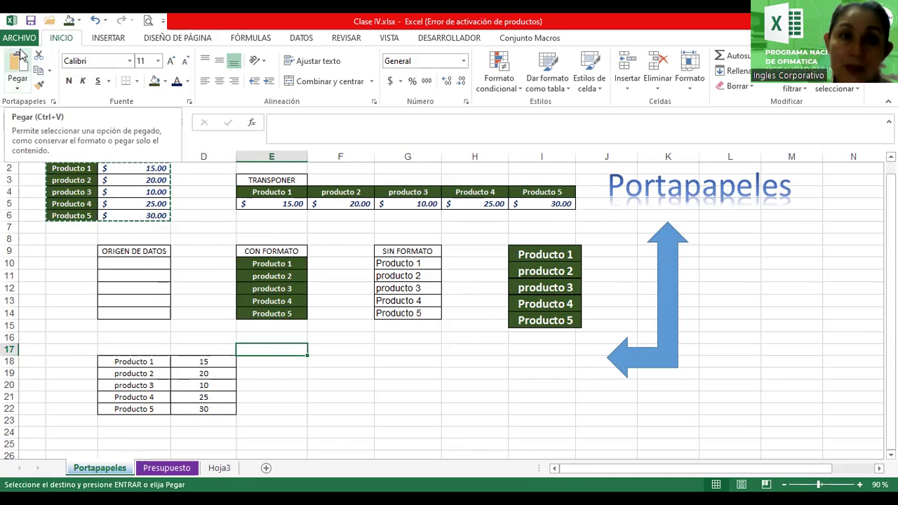
# Preview the Transponer paste option without pasting, then nudge the Producto 1–5 picture slightly right.
pyautogui.click(20, 89)
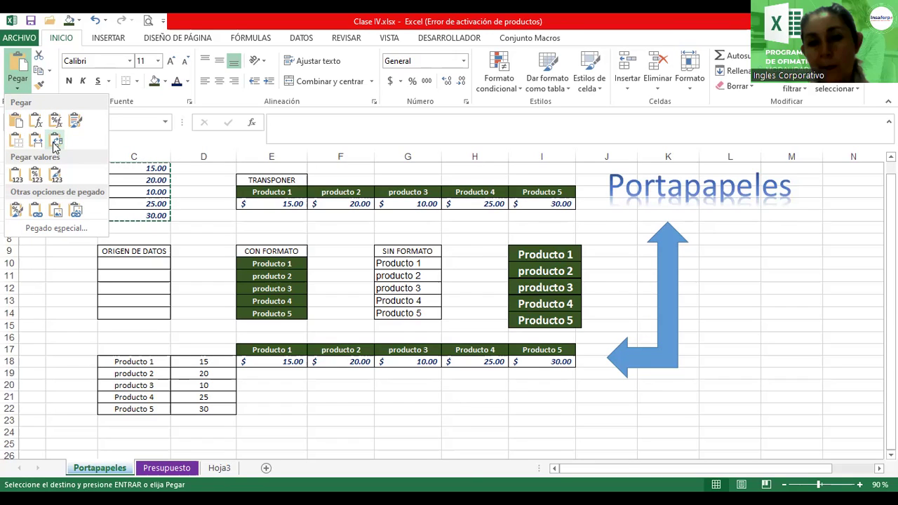
pyautogui.press('Escape')
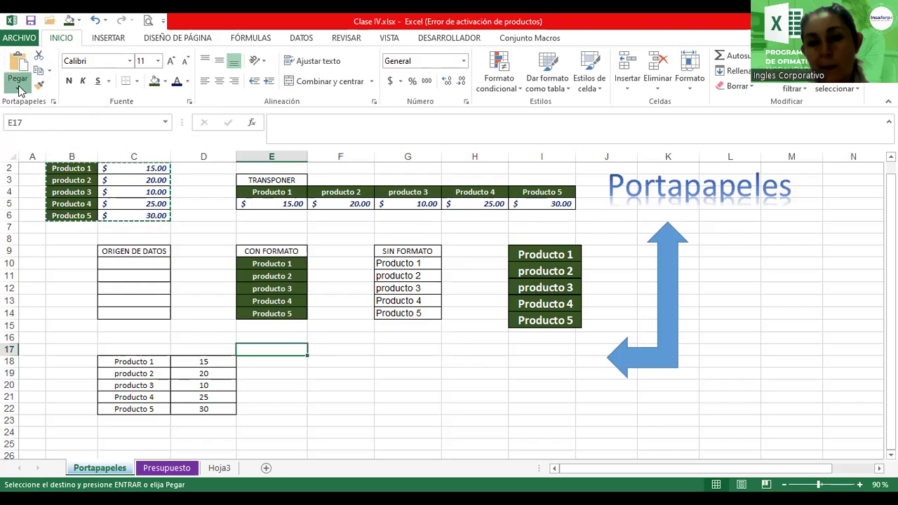
pyautogui.click(18, 86)
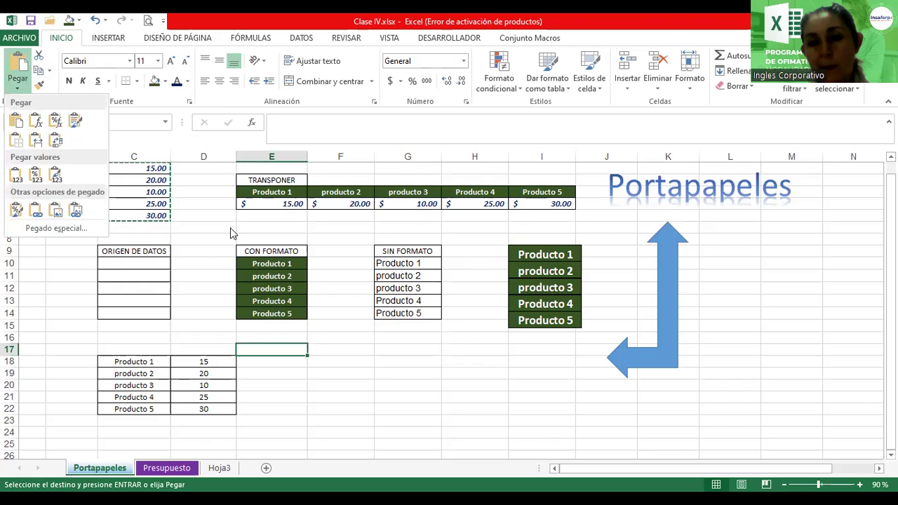
pyautogui.click(307, 230)
pyautogui.moveTo(558, 274); pyautogui.dragTo(566, 275)
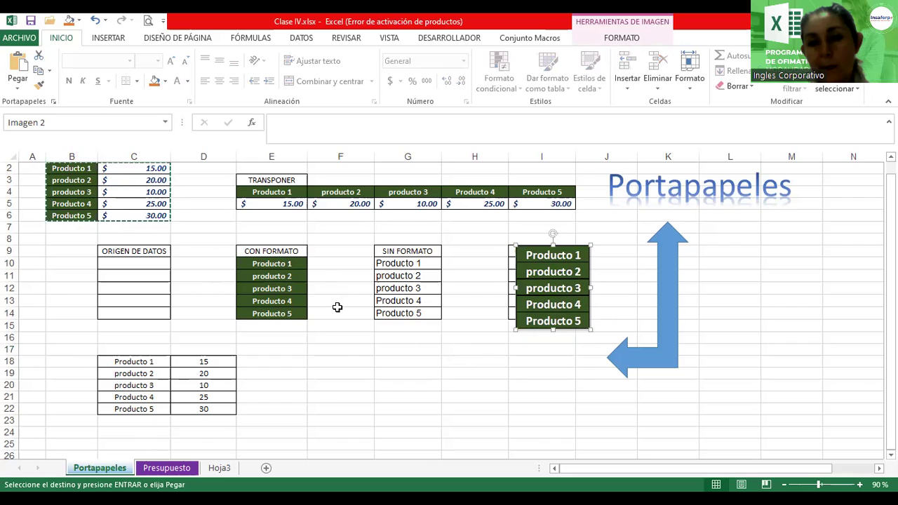
# Clear the copy marquee and move the Producto 1–5 picture back in line with column I.
pyautogui.press('Escape')
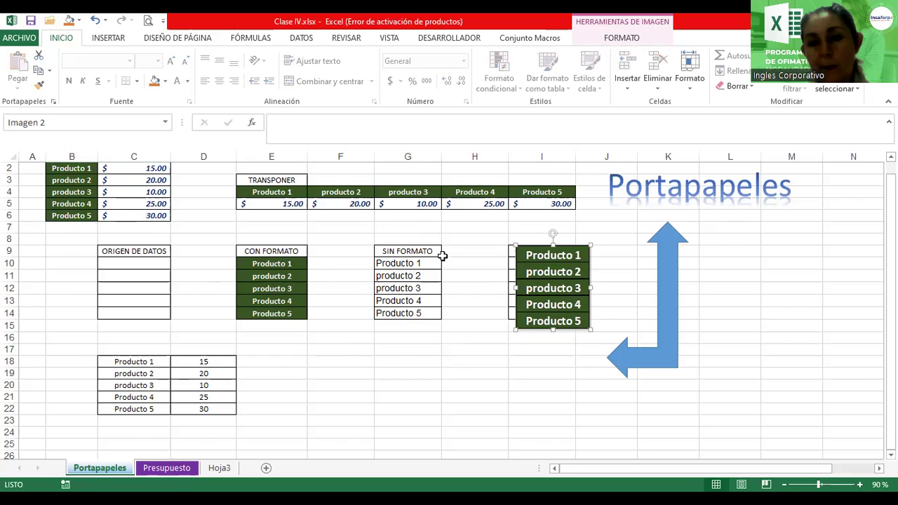
pyautogui.moveTo(558, 279); pyautogui.dragTo(552, 278)
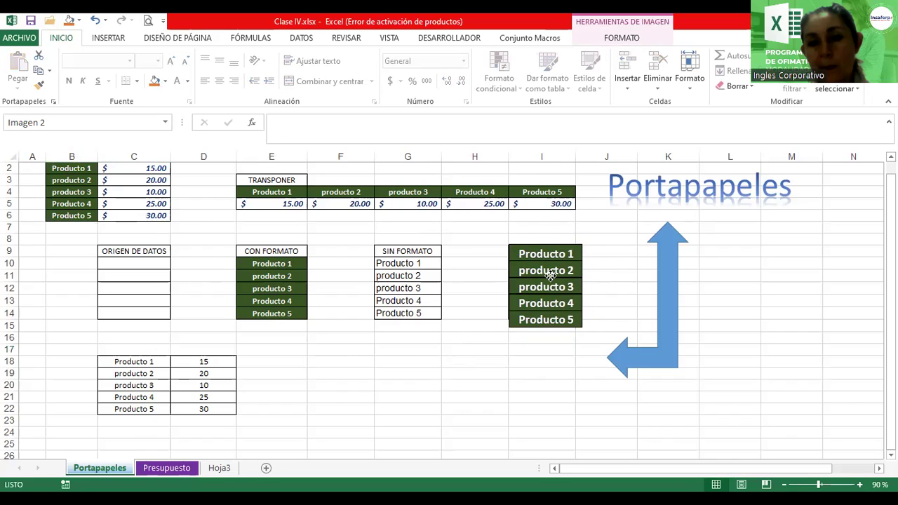
pyautogui.click(539, 371)
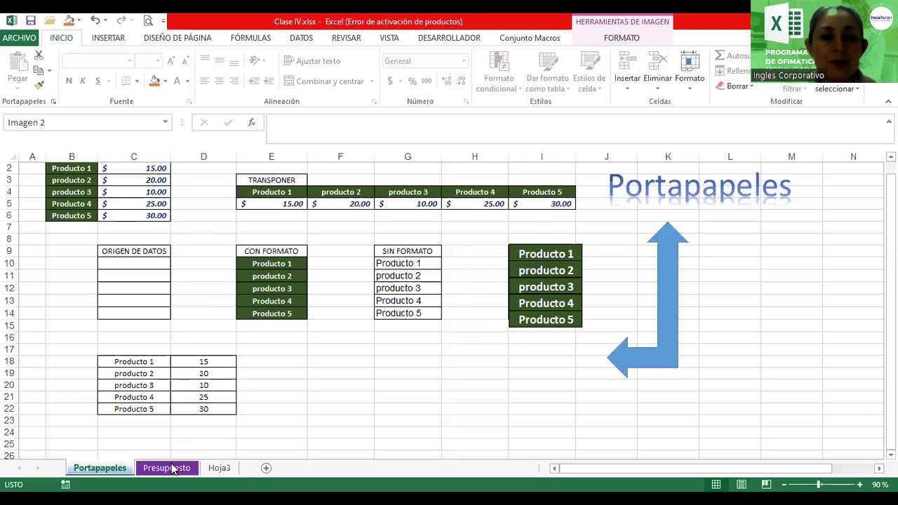
# Flip between the Presupuesto, Hoja3 and Portapapeles sheets, ending on Presupuesto.
pyautogui.click(172, 469)
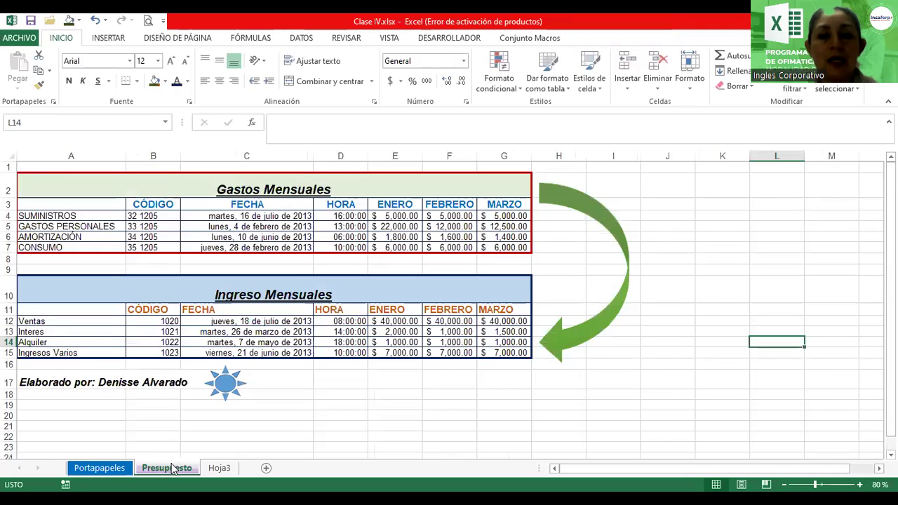
pyautogui.hotkey('ctrl', 'pagedown')
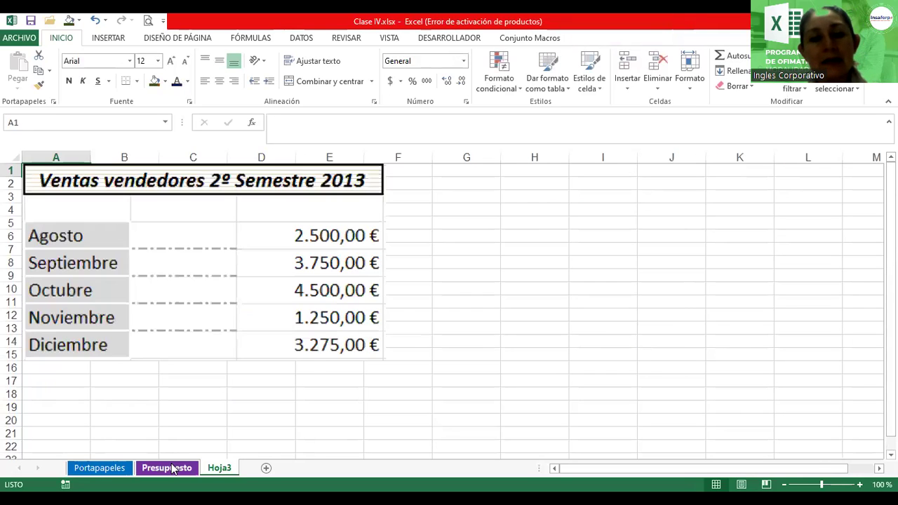
pyautogui.click(173, 468)
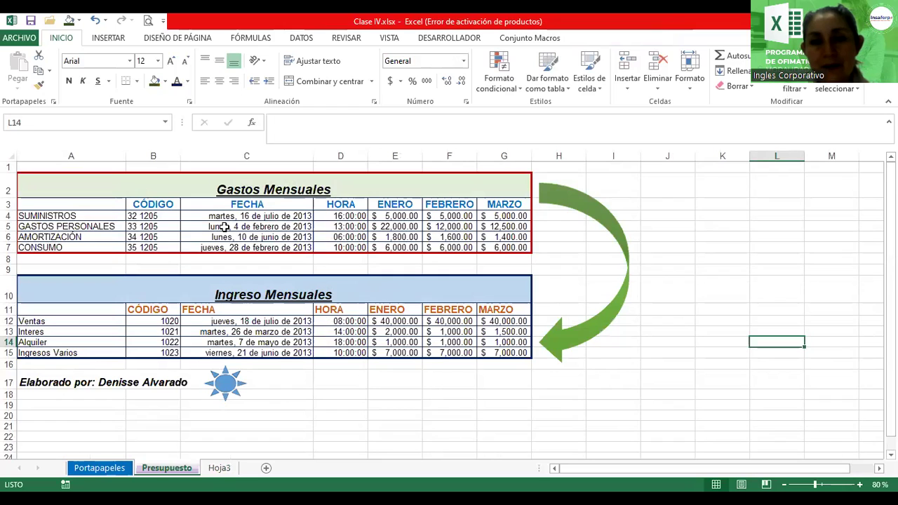
pyautogui.hotkey('ctrl', 'pageup')
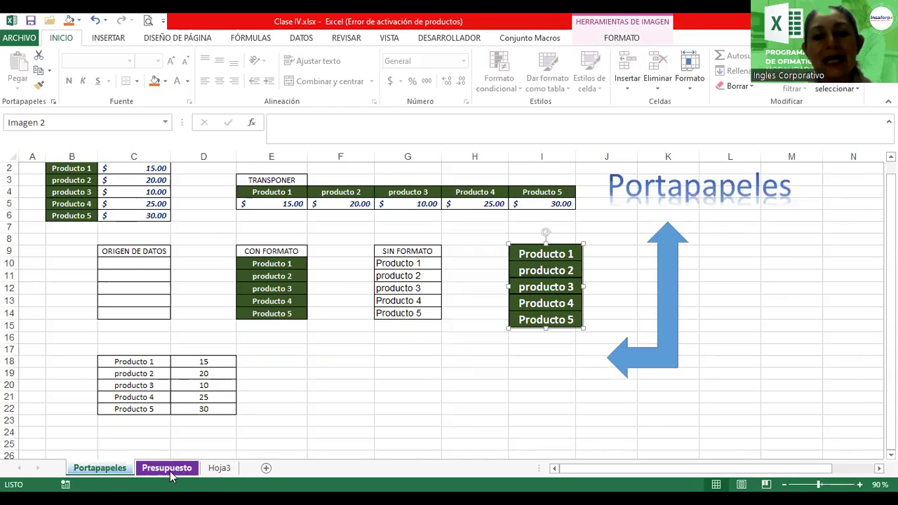
pyautogui.click(176, 466)
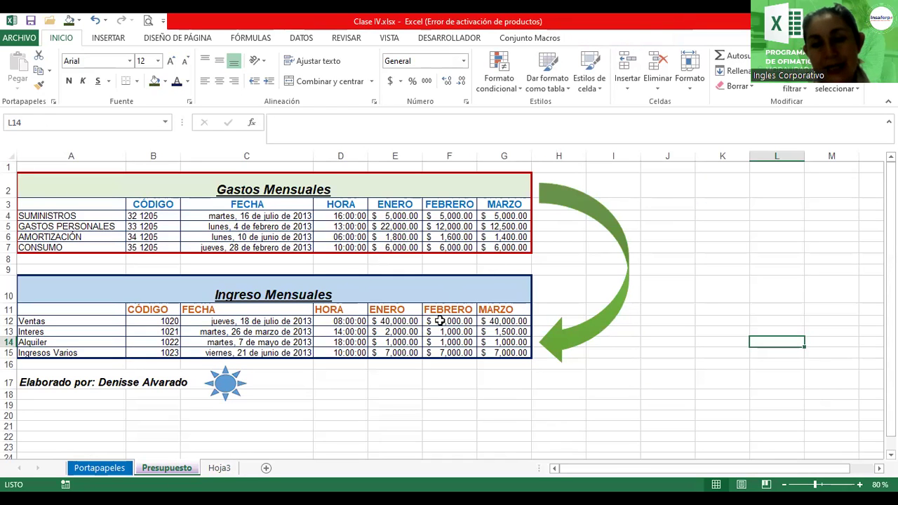